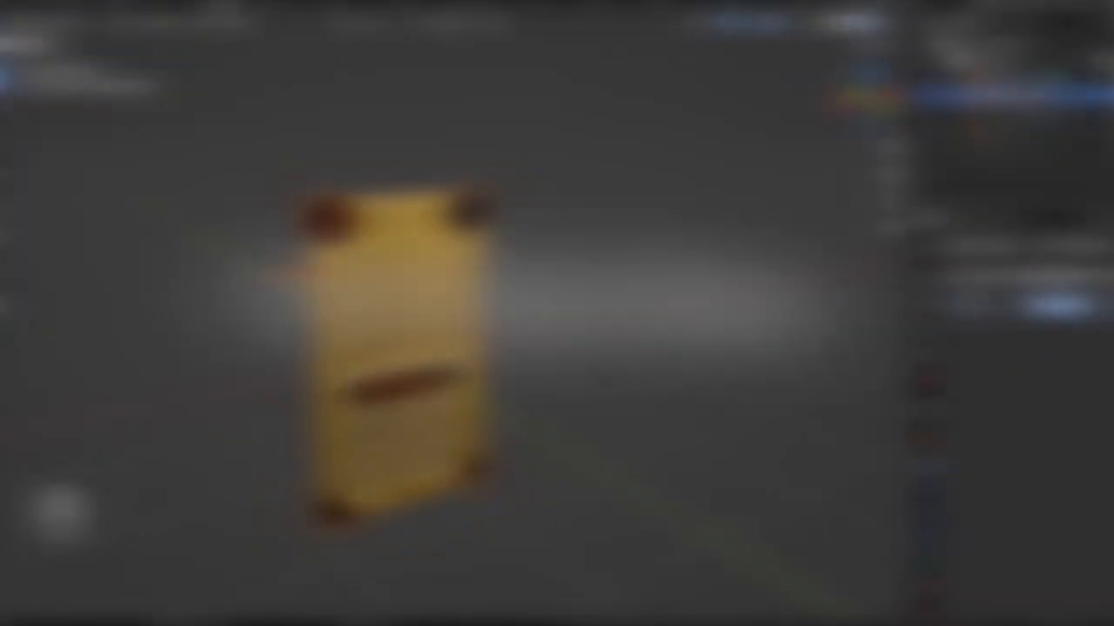
- Switch to solid shading, enter Edit Mode on the card and turn off its Subdivision modifier in the viewport
{"action": "middle_click_drag", "start_coordinate": [387, 344], "coordinate": [583, 193]}
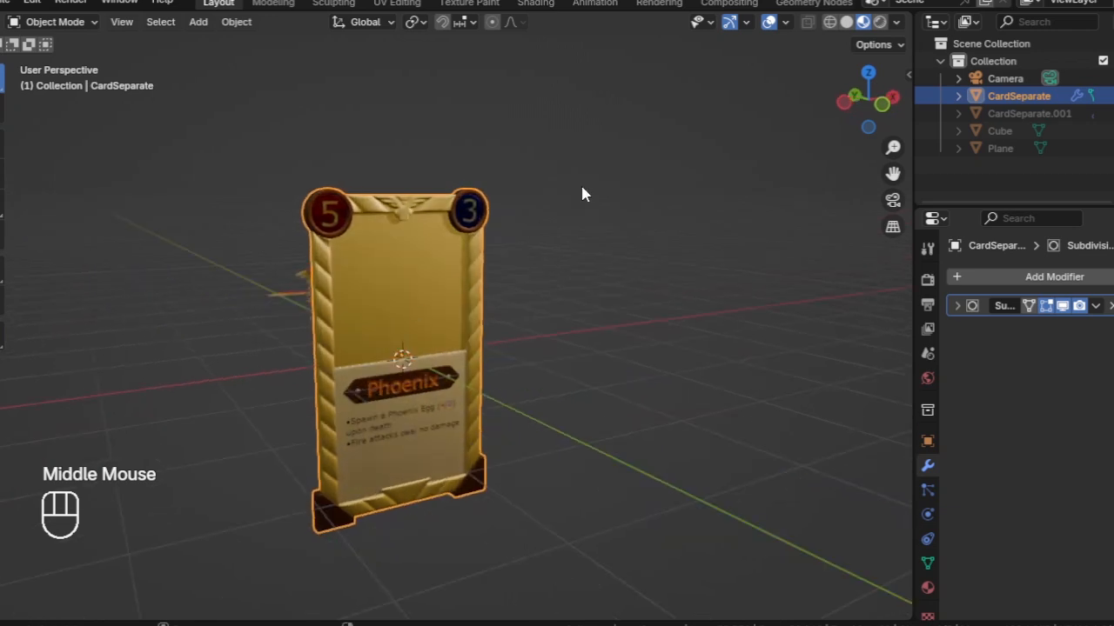
{"action": "left_click", "coordinate": [846, 22]}
{"action": "key", "text": "Tab"}
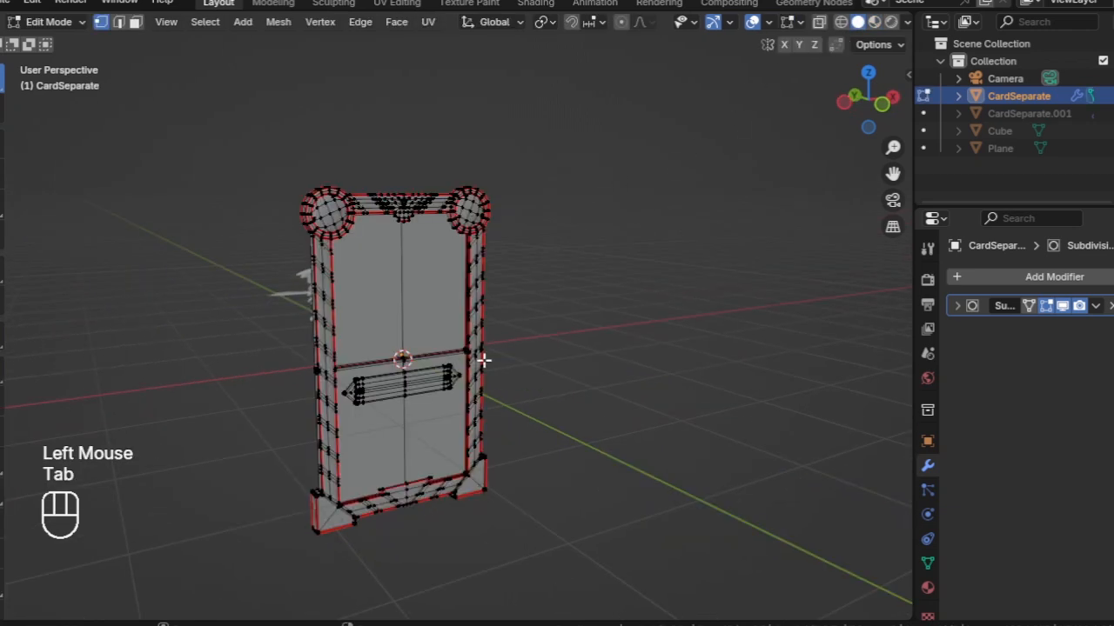
{"action": "left_click", "coordinate": [1061, 307]}
- Select the seam edge along the bottom of the card's picture opening and snap the 3D cursor to it
{"action": "middle_click_drag", "start_coordinate": [488, 374], "coordinate": [517, 360]}
{"action": "scroll", "coordinate": [385, 379], "scroll_direction": "up", "scroll_amount": 4}
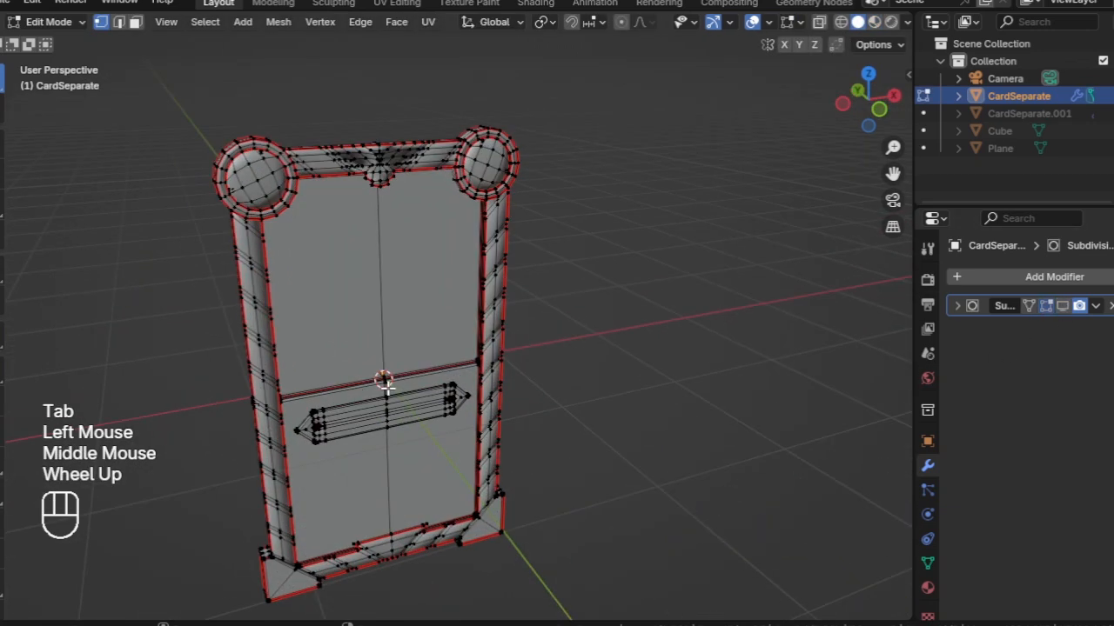
{"action": "middle_click_drag", "start_coordinate": [391, 403], "coordinate": [450, 383], "text": "shift"}
{"action": "scroll", "coordinate": [449, 383], "scroll_direction": "up", "scroll_amount": 1}
{"action": "scroll", "coordinate": [450, 383], "scroll_direction": "down", "scroll_amount": 1}
{"action": "scroll", "coordinate": [450, 383], "scroll_direction": "up", "scroll_amount": 1}
{"action": "scroll", "coordinate": [487, 348], "scroll_direction": "down", "scroll_amount": 1}
{"action": "scroll", "coordinate": [487, 348], "scroll_direction": "up", "scroll_amount": 6}
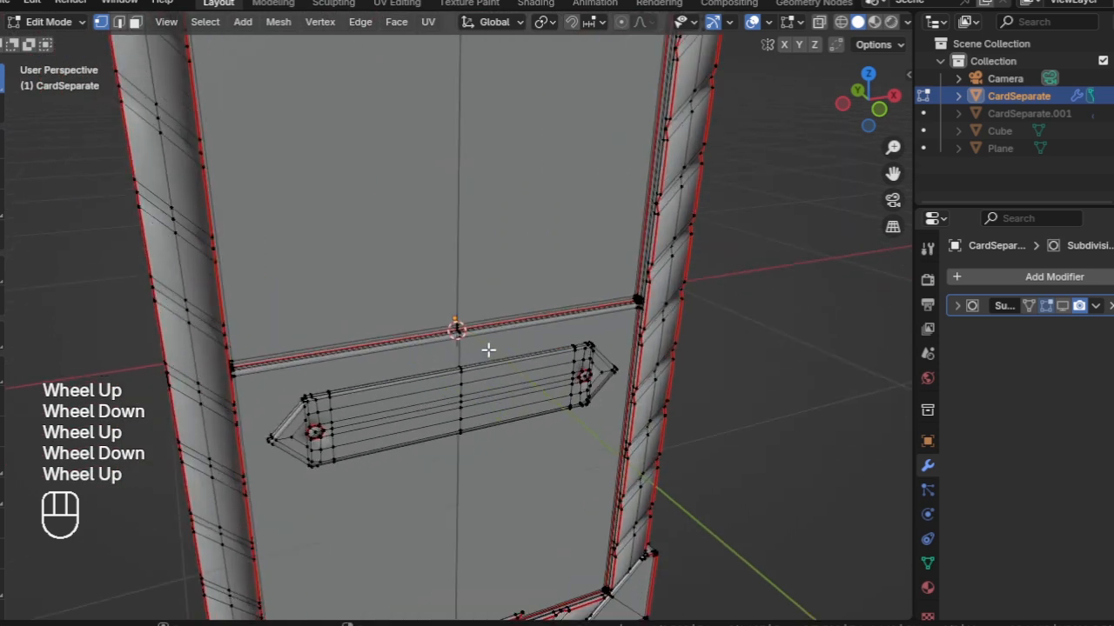
{"action": "key", "text": "1"}
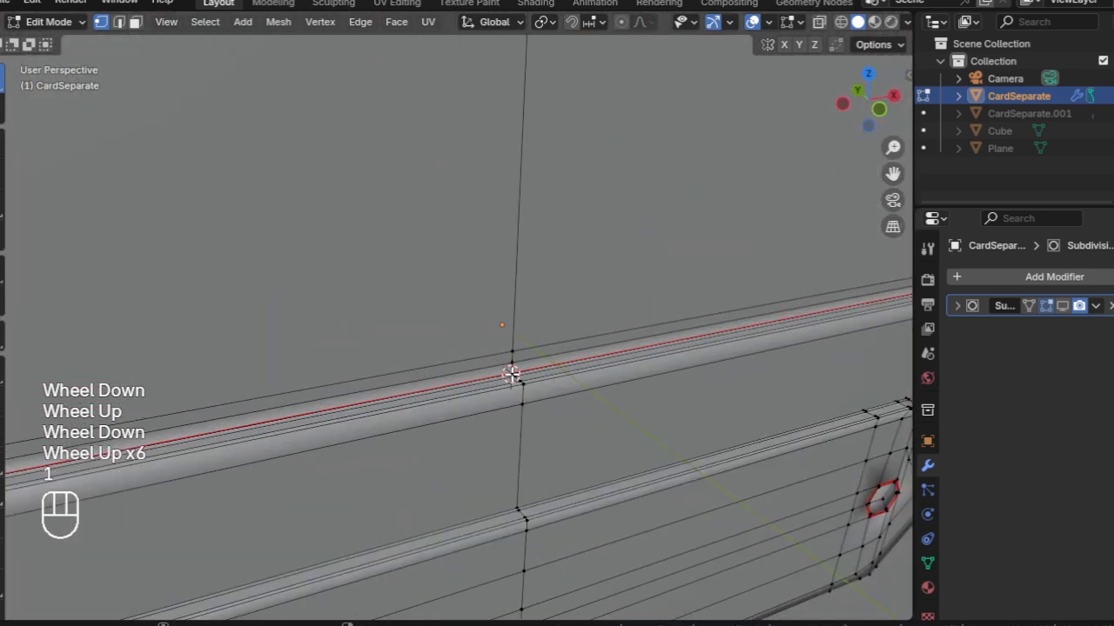
{"action": "left_click", "coordinate": [571, 374]}
{"action": "key", "text": "shift+s"}
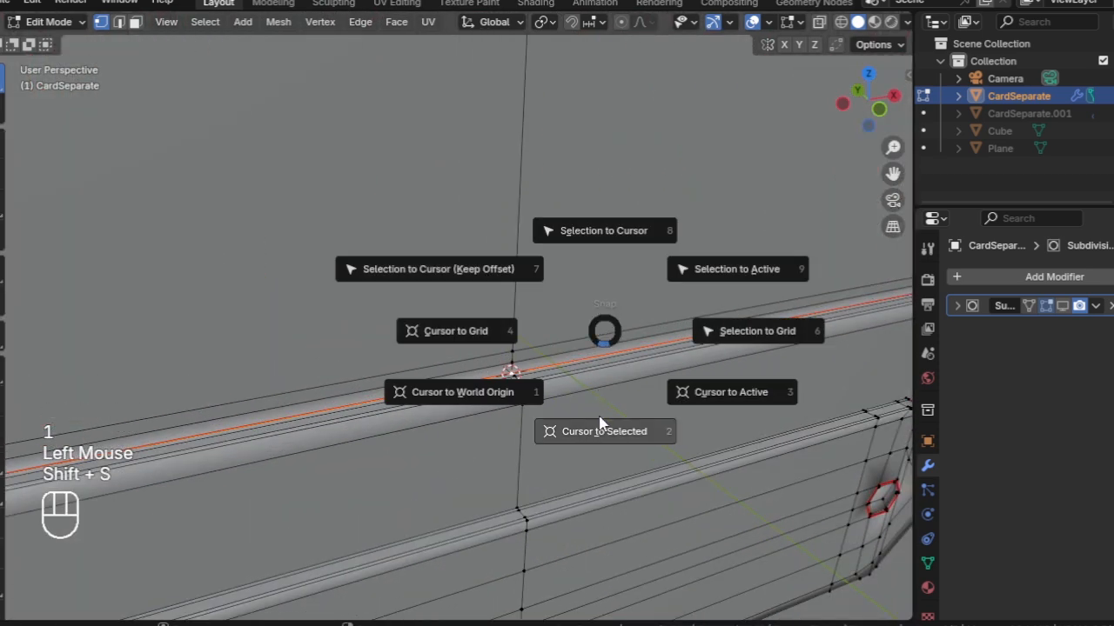
{"action": "scroll", "coordinate": [604, 383], "scroll_direction": "up", "scroll_amount": 1}
{"action": "scroll", "coordinate": [604, 384], "scroll_direction": "down", "scroll_amount": 2}
{"action": "scroll", "coordinate": [605, 384], "scroll_direction": "down", "scroll_amount": 8}
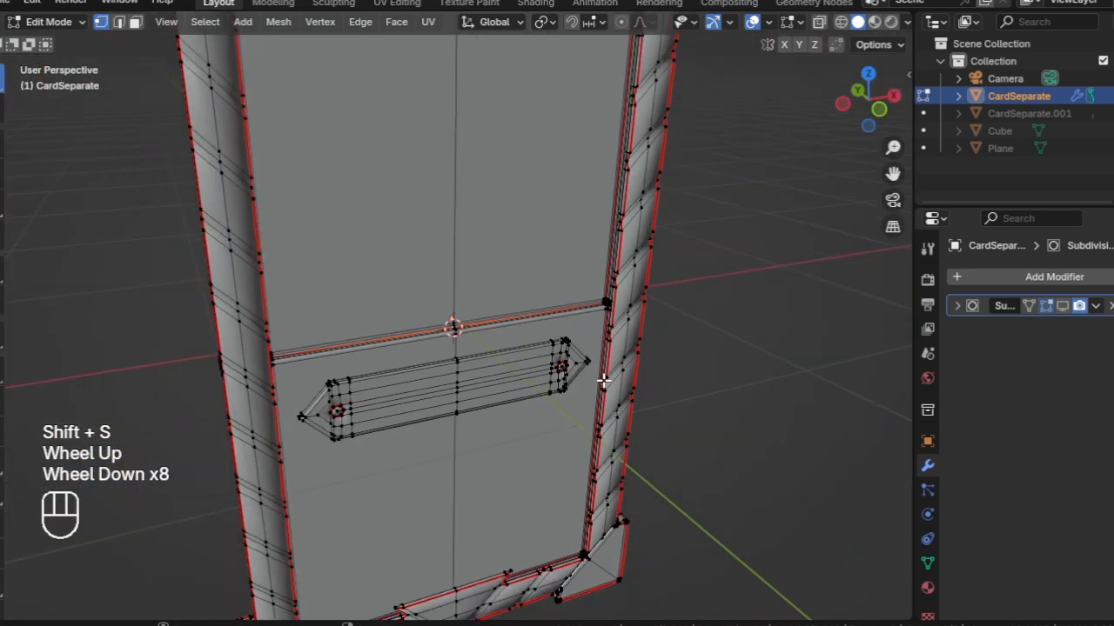
- Return to Object Mode, deselect the card and add a plane at the 3D cursor on the opening's bottom edge
{"action": "key", "text": "Tab"}
{"action": "left_click", "coordinate": [692, 360]}
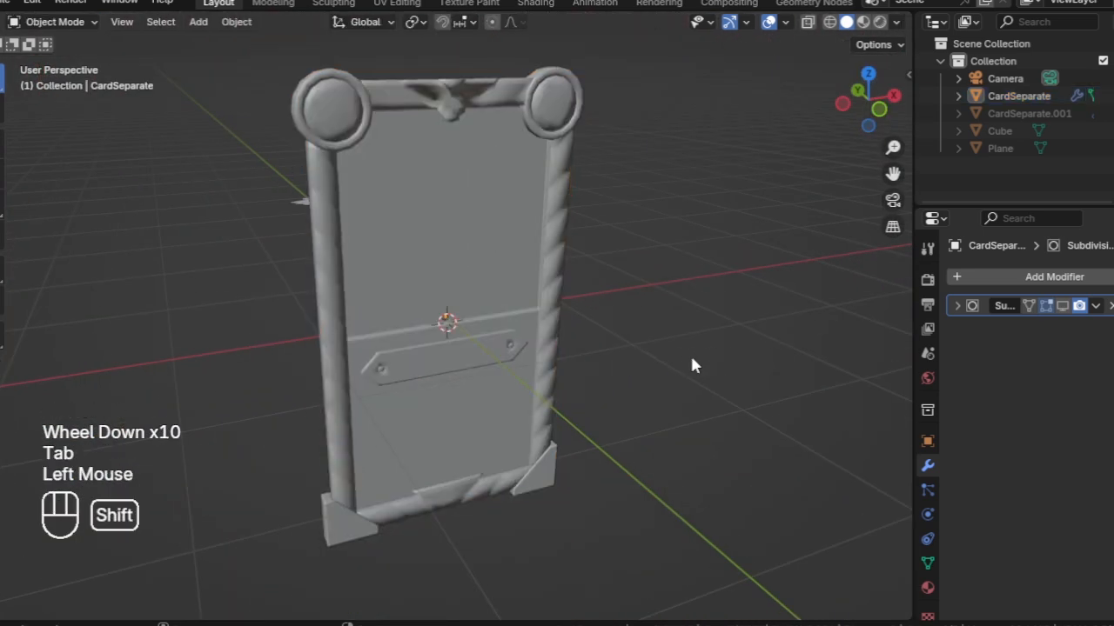
{"action": "key", "text": "shift+a"}
{"action": "mouse_move", "coordinate": [634, 296]}
{"action": "left_click", "coordinate": [788, 294]}
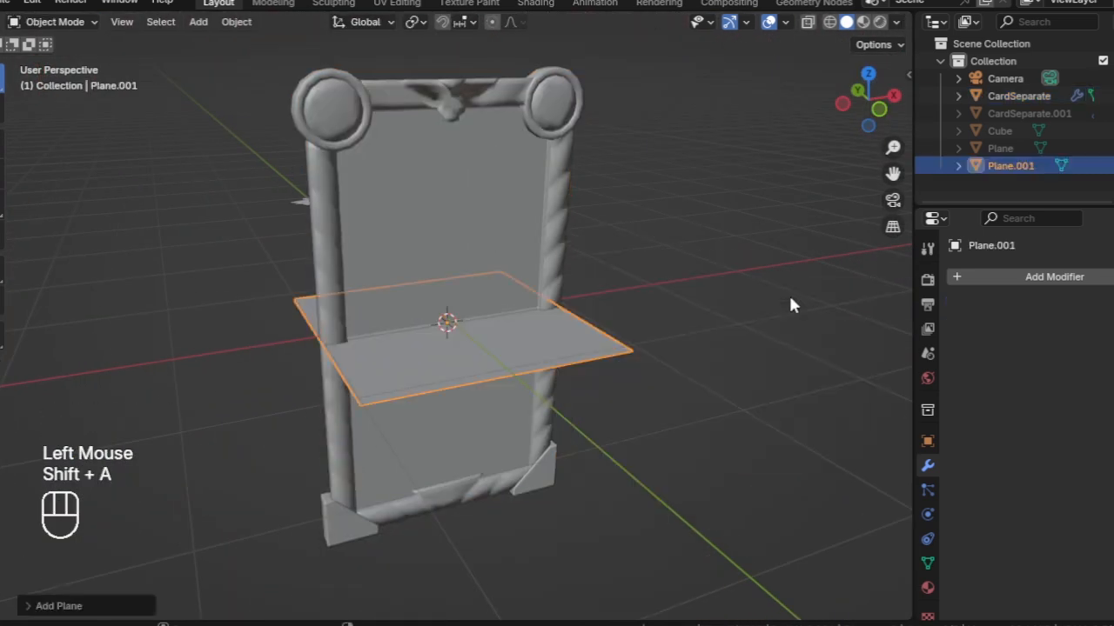
- Select the card's right inner frame edge beside the picture opening in Edit Mode and snap the 3D cursor to it
{"action": "middle_click_drag", "start_coordinate": [577, 238], "coordinate": [519, 336], "text": "shift"}
{"action": "left_click", "coordinate": [502, 269]}
{"action": "scroll", "coordinate": [560, 293], "scroll_direction": "up", "scroll_amount": 4}
{"action": "scroll", "coordinate": [559, 293], "scroll_direction": "up", "scroll_amount": 1}
{"action": "key", "text": "Tab"}
{"action": "scroll", "coordinate": [535, 412], "scroll_direction": "up", "scroll_amount": 1}
{"action": "middle_click_drag", "start_coordinate": [534, 412], "coordinate": [527, 406], "text": "shift"}
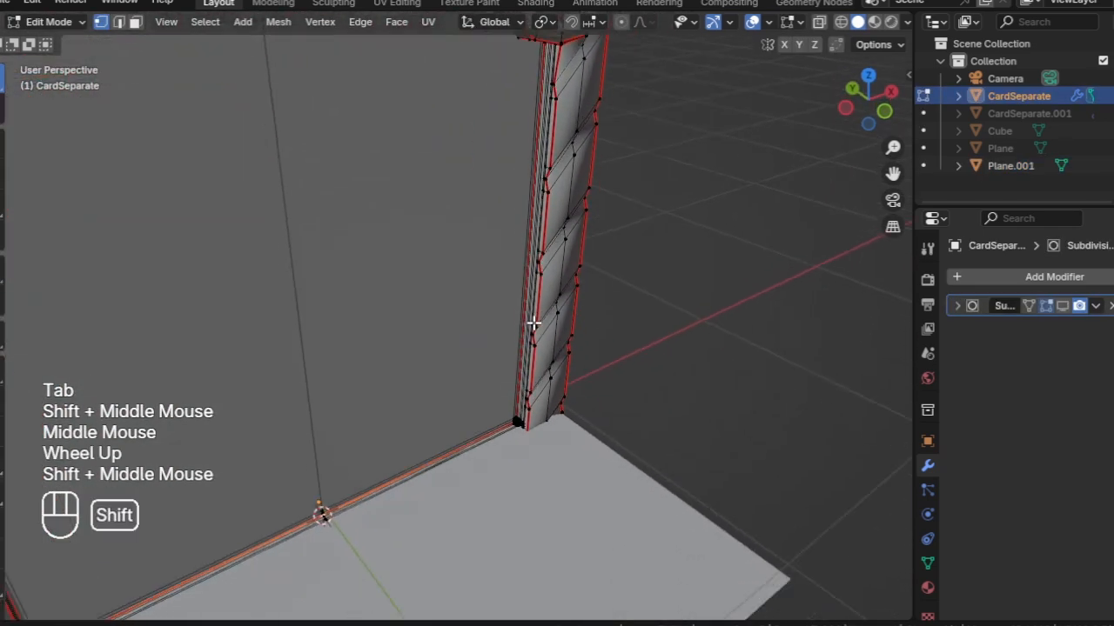
{"action": "scroll", "coordinate": [527, 406], "scroll_direction": "up", "scroll_amount": 3}
{"action": "key", "text": "2"}
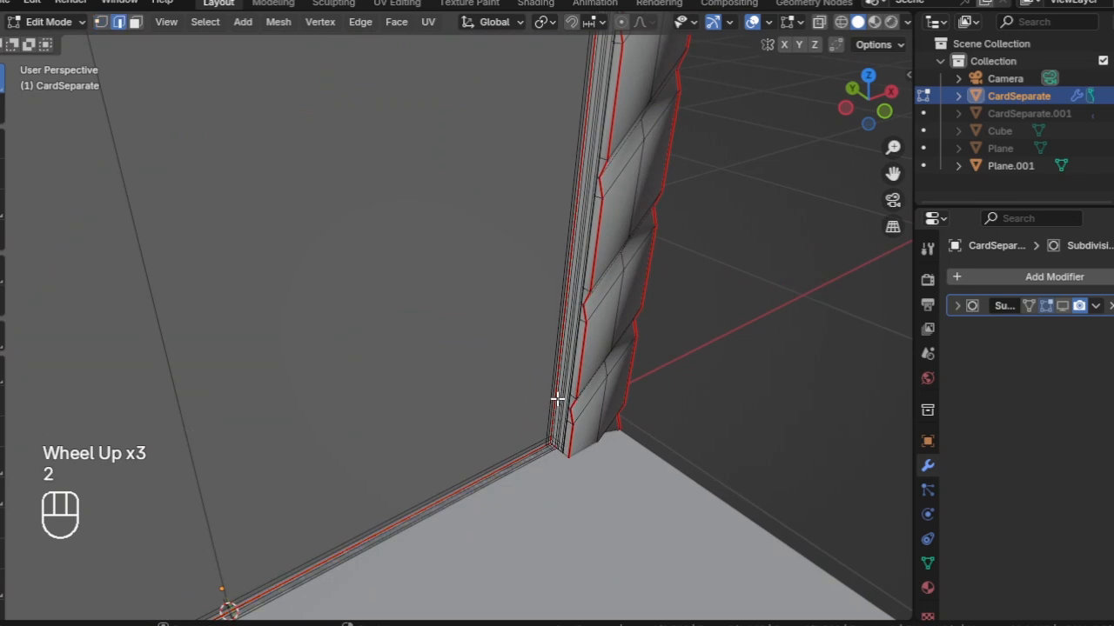
{"action": "scroll", "coordinate": [555, 399], "scroll_direction": "down", "scroll_amount": 2}
{"action": "middle_click_drag", "start_coordinate": [555, 399], "coordinate": [656, 322]}
{"action": "scroll", "coordinate": [635, 273], "scroll_direction": "down", "scroll_amount": 4}
{"action": "key", "text": "shift+s"}
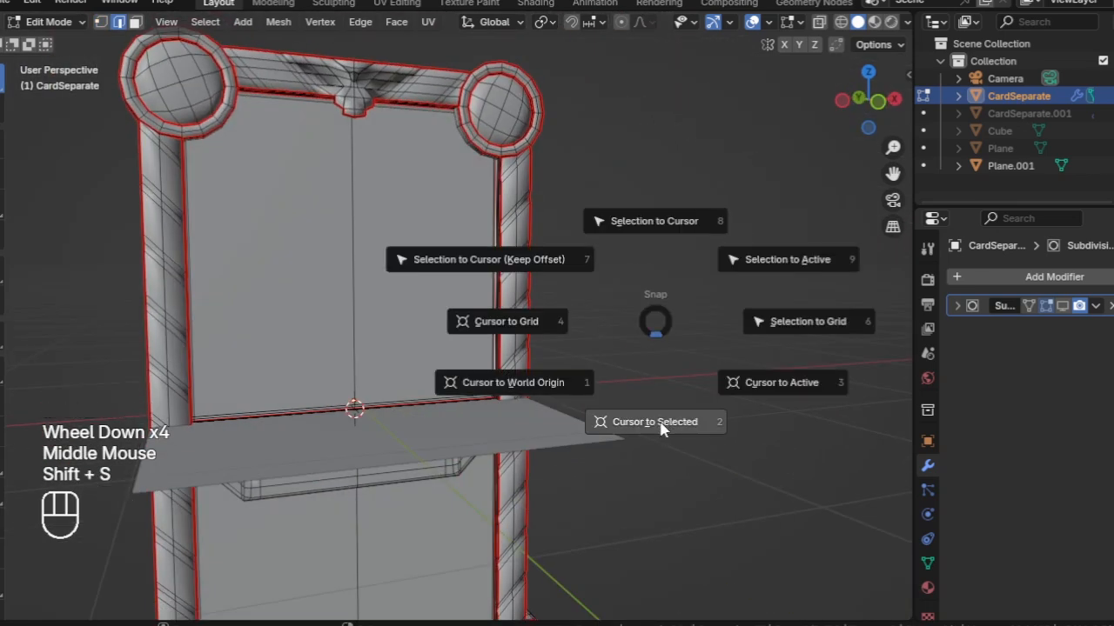
- Return to Object Mode and add a plane at the 3D cursor on the opening's right edge
{"action": "key", "text": "Tab"}
{"action": "key", "text": "shift+a"}
{"action": "left_click", "coordinate": [761, 290]}
- Select both inner edge segments along the top of the card's picture opening and snap the 3D cursor to them
{"action": "middle_click_drag", "start_coordinate": [760, 291], "coordinate": [606, 354], "text": "shift"}
{"action": "left_click", "coordinate": [383, 265]}
{"action": "middle_click_drag", "start_coordinate": [383, 265], "coordinate": [301, 180]}
{"action": "key", "text": "Tab"}
{"action": "scroll", "coordinate": [374, 271], "scroll_direction": "up", "scroll_amount": 7}
{"action": "scroll", "coordinate": [302, 179], "scroll_direction": "up", "scroll_amount": 1}
{"action": "key", "text": "2"}
{"action": "left_click", "coordinate": [262, 104]}
{"action": "left_click", "coordinate": [427, 85], "text": "shift"}
{"action": "key", "text": "shift+s"}
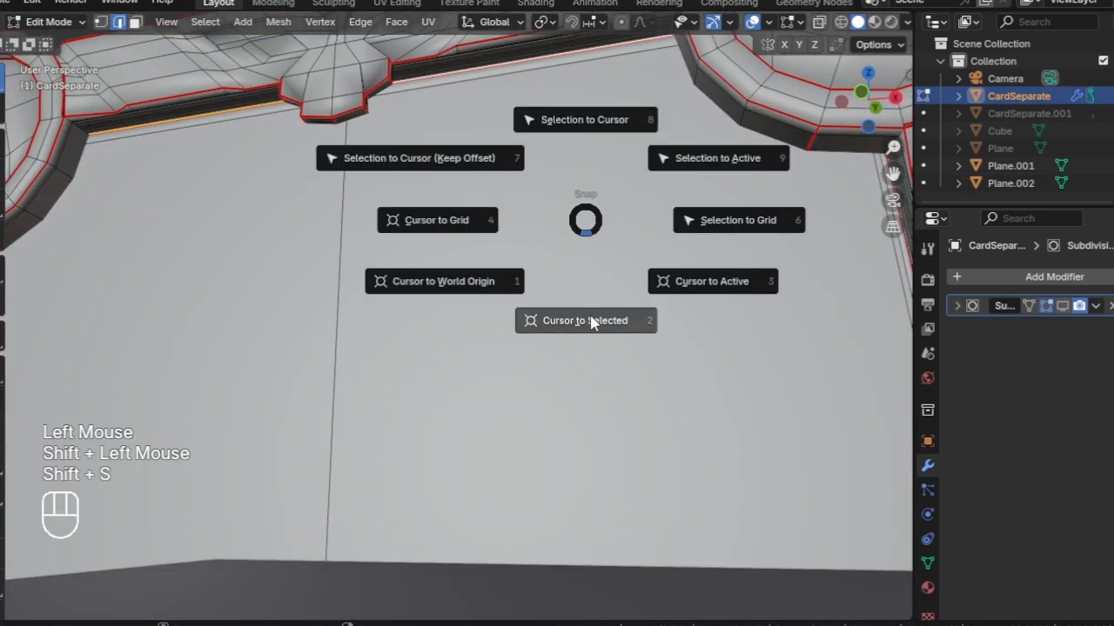
{"action": "left_click", "coordinate": [592, 322]}
- Return to Object Mode and add a plane at the 3D cursor on the opening's top edge
{"action": "scroll", "coordinate": [643, 278], "scroll_direction": "down", "scroll_amount": 5}
{"action": "middle_click_drag", "start_coordinate": [679, 243], "coordinate": [757, 311]}
{"action": "key", "text": "Tab"}
{"action": "scroll", "coordinate": [757, 316], "scroll_direction": "down", "scroll_amount": 3}
{"action": "key", "text": "shift+a"}
{"action": "left_click", "coordinate": [838, 295]}
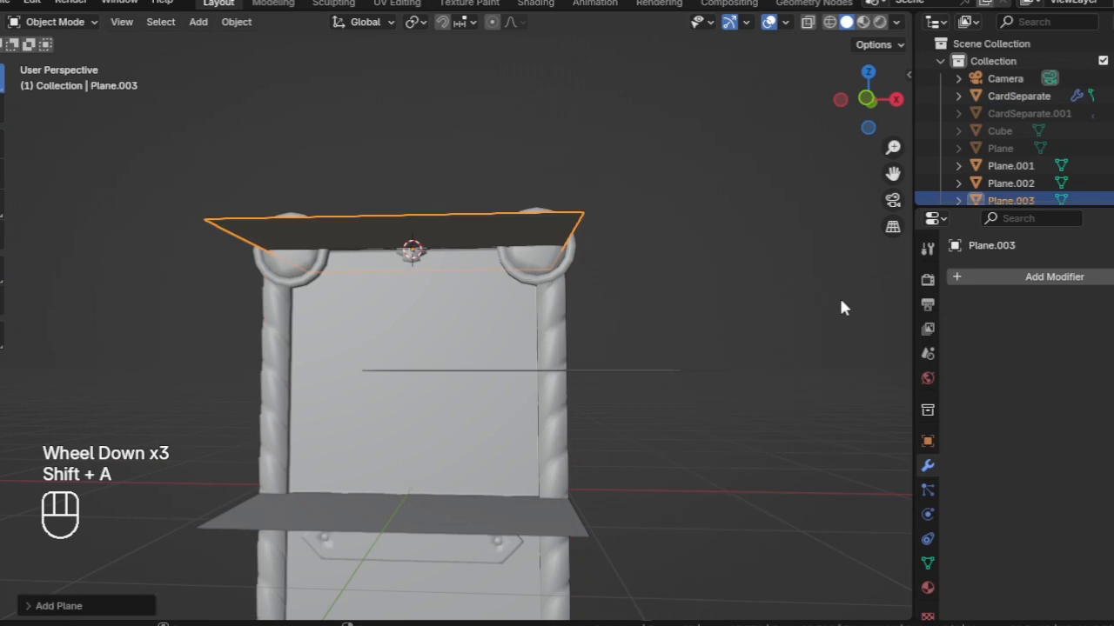
- Select the card's left inner frame edge beside the picture opening in Edit Mode and snap the 3D cursor to it
{"action": "left_click", "coordinate": [313, 363]}
{"action": "middle_click_drag", "start_coordinate": [839, 295], "coordinate": [320, 395]}
{"action": "scroll", "coordinate": [337, 401], "scroll_direction": "up", "scroll_amount": 5}
{"action": "scroll", "coordinate": [337, 401], "scroll_direction": "down", "scroll_amount": 1}
{"action": "middle_click_drag", "start_coordinate": [320, 395], "coordinate": [303, 388]}
{"action": "key", "text": "Tab"}
{"action": "scroll", "coordinate": [130, 340], "scroll_direction": "up", "scroll_amount": 4}
{"action": "key", "text": "2"}
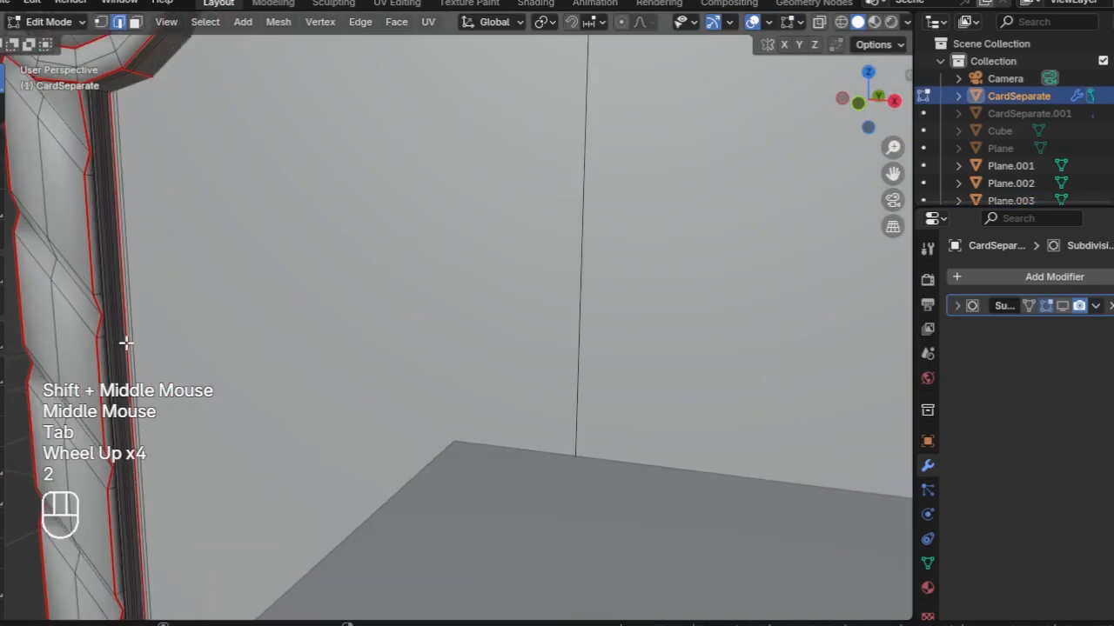
{"action": "left_click", "coordinate": [130, 340]}
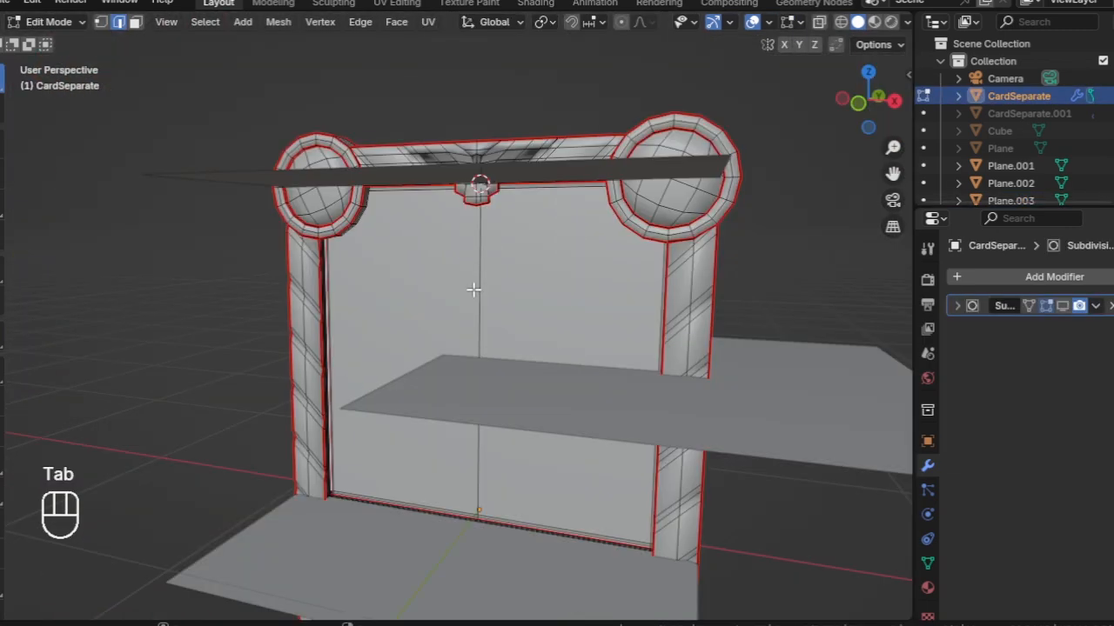
{"action": "key", "text": "shift+s"}
{"action": "left_click", "coordinate": [474, 390]}
- Return to Object Mode and add a plane at the 3D cursor on the opening's left edge
{"action": "key", "text": "Tab"}
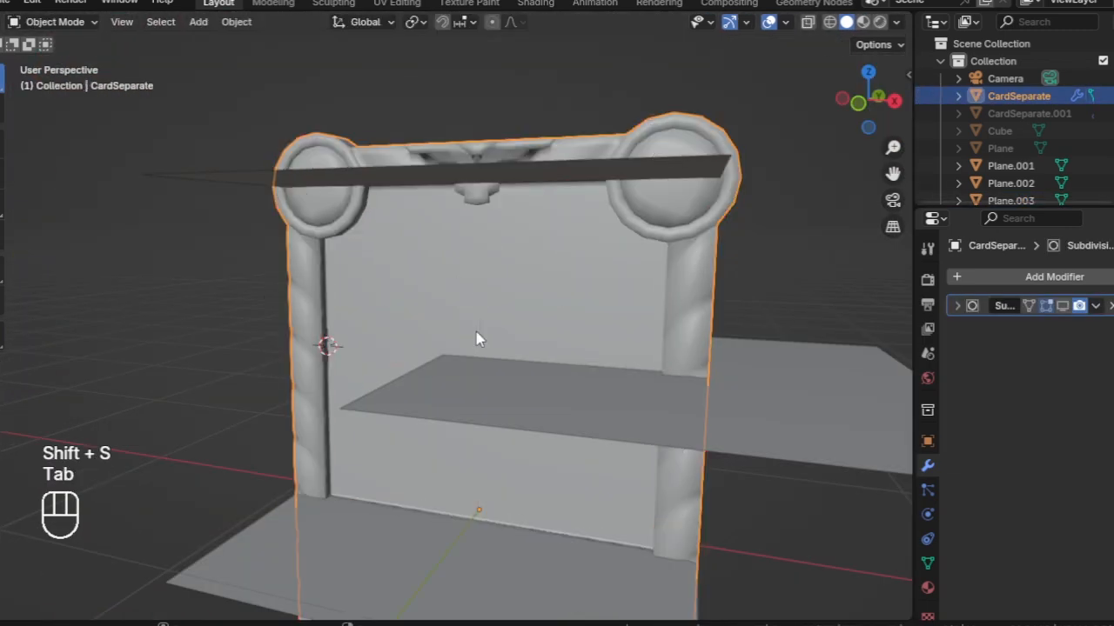
{"action": "key", "text": "shift+a"}
{"action": "mouse_move", "coordinate": [448, 304]}
{"action": "left_click", "coordinate": [532, 292]}
{"action": "scroll", "coordinate": [520, 307], "scroll_direction": "down", "scroll_amount": 2}
{"action": "scroll", "coordinate": [521, 307], "scroll_direction": "up", "scroll_amount": 1}
{"action": "scroll", "coordinate": [520, 307], "scroll_direction": "down", "scroll_amount": 1}
{"action": "middle_click_drag", "start_coordinate": [520, 307], "coordinate": [562, 337]}
{"action": "scroll", "coordinate": [562, 337], "scroll_direction": "down", "scroll_amount": 1}
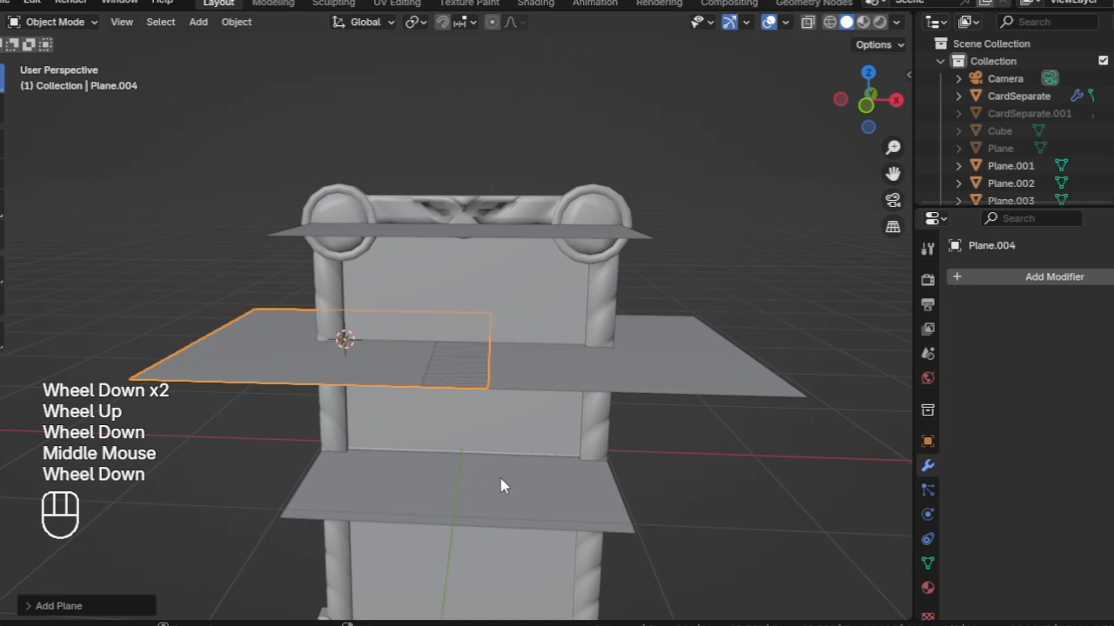
- Select the card and turn its Subdivision modifier's viewport display back on
{"action": "left_click", "coordinate": [591, 435]}
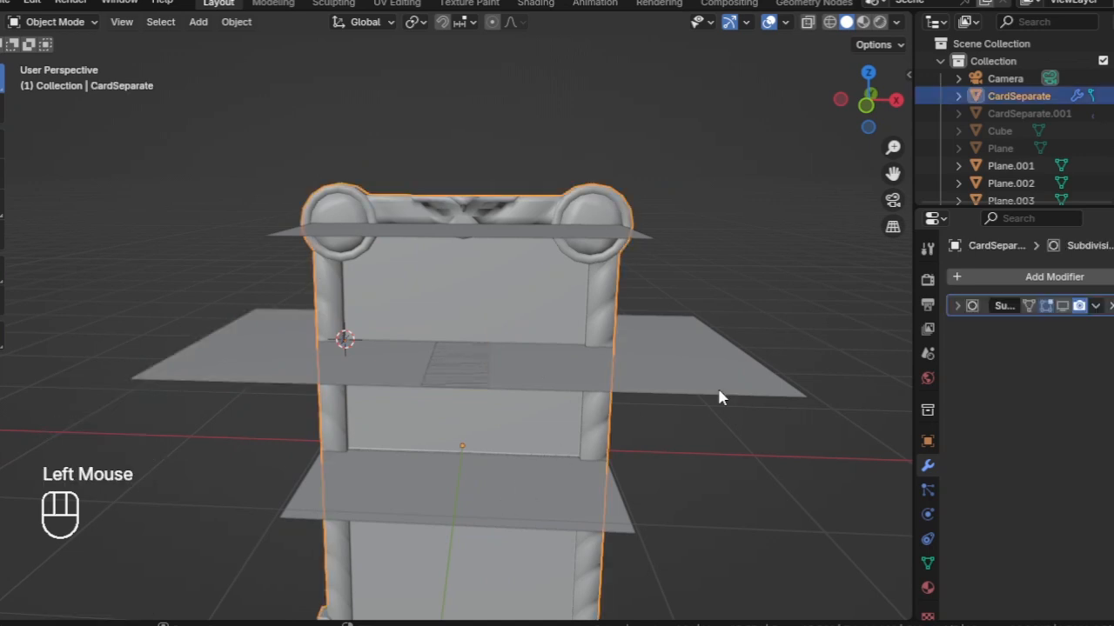
{"action": "left_click", "coordinate": [1065, 306]}
{"action": "middle_click_drag", "start_coordinate": [630, 362], "coordinate": [652, 359]}
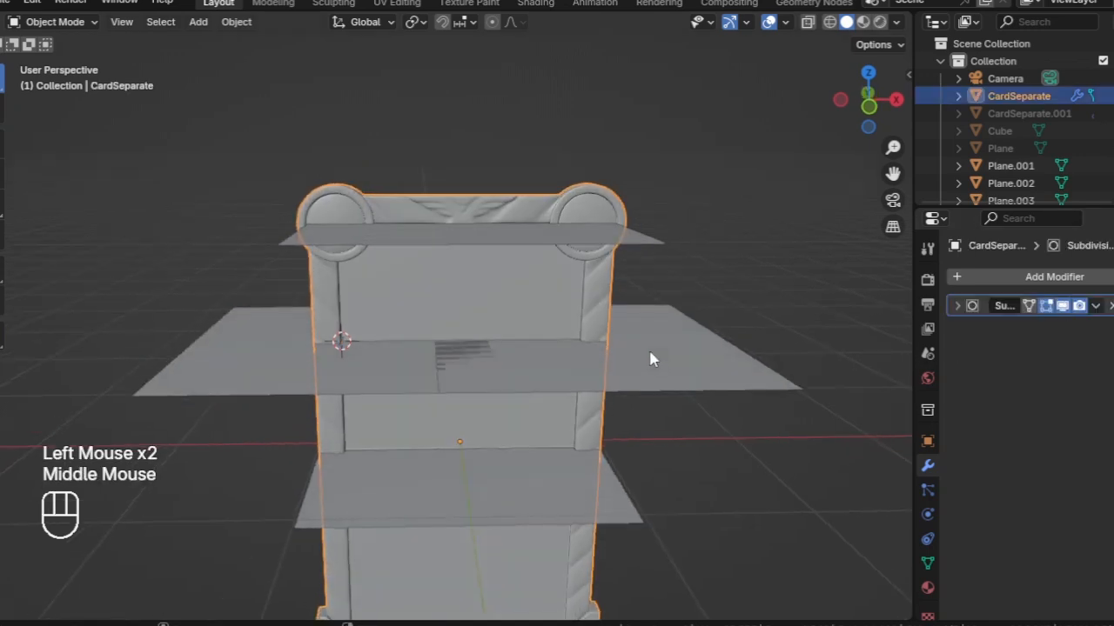
- Select the top plane, show its transform values and narrow the sidebar
{"action": "left_click", "coordinate": [523, 235]}
{"action": "key", "text": "n"}
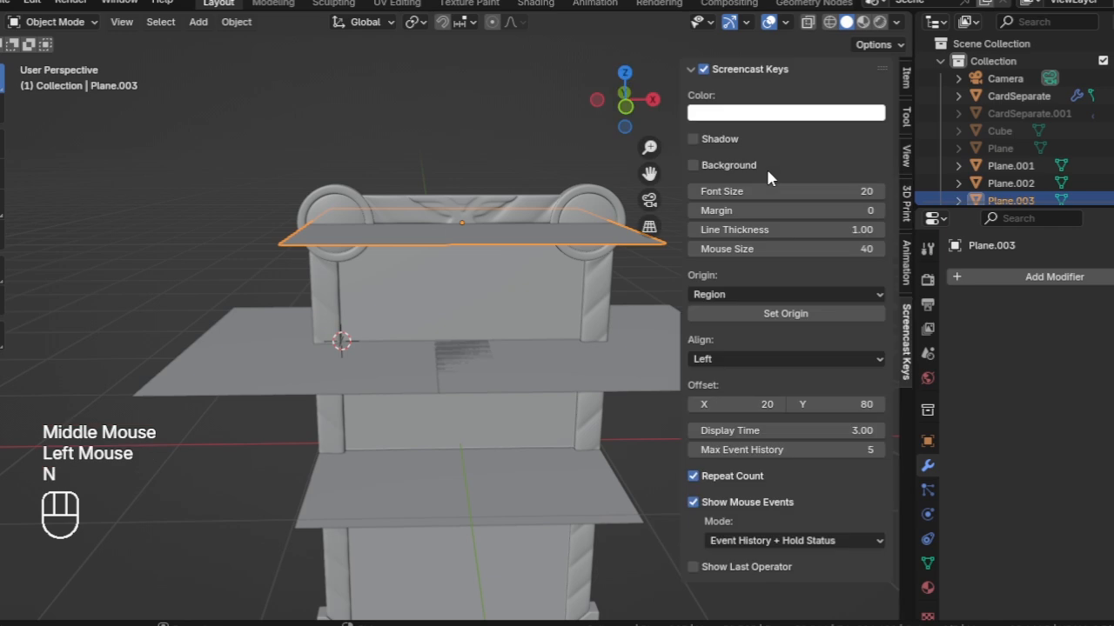
{"action": "left_click", "coordinate": [902, 79]}
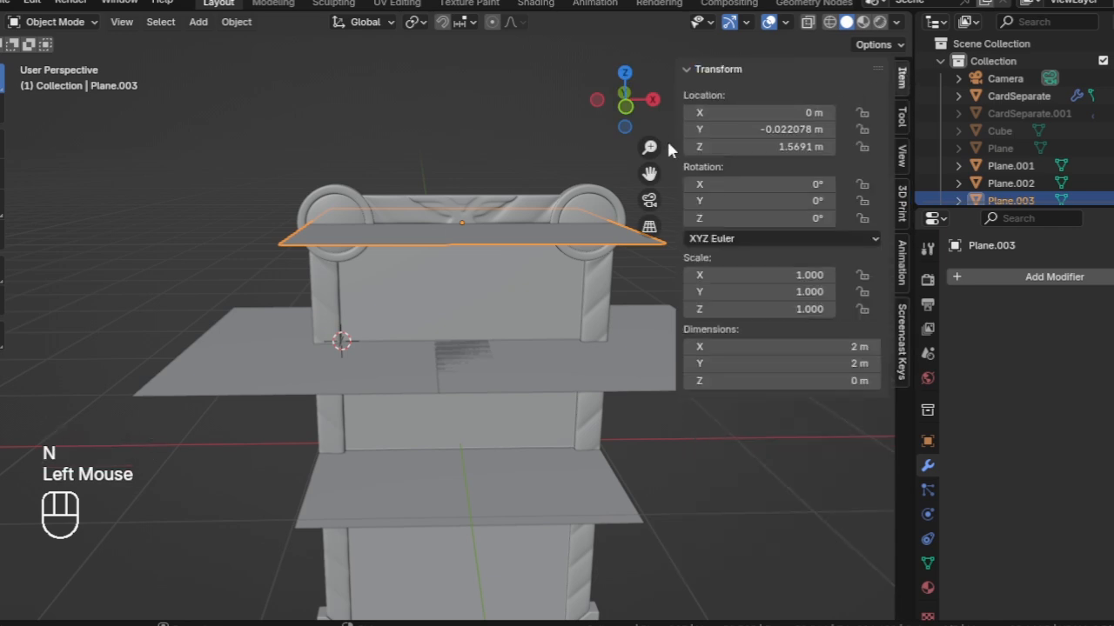
{"action": "left_click_drag", "start_coordinate": [675, 143], "coordinate": [726, 144]}
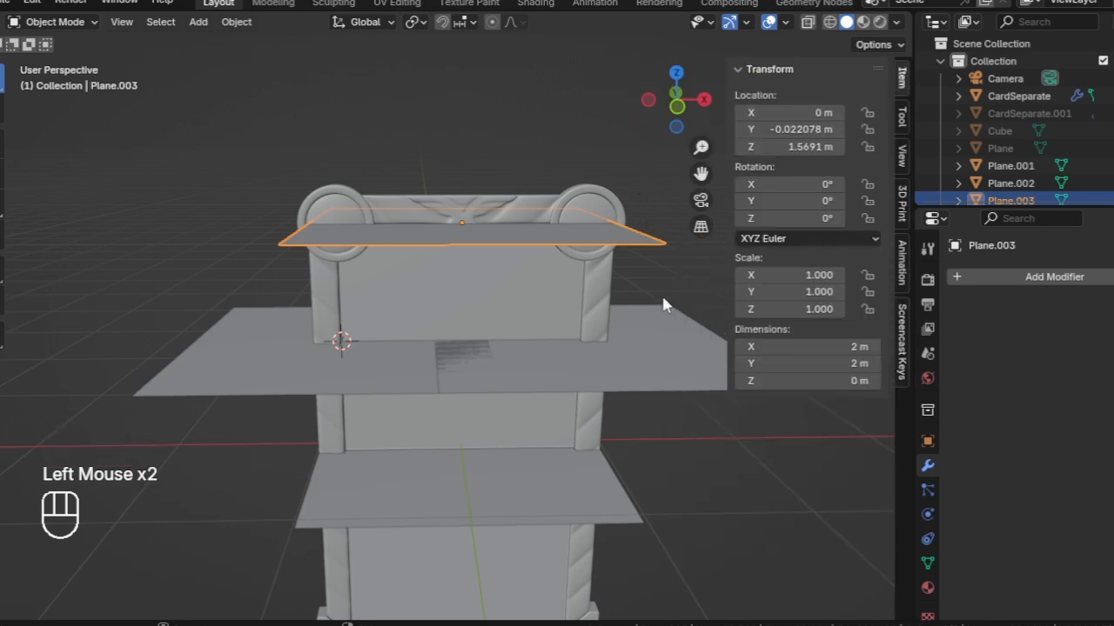
- Rotate the plane on the opening's right edge 90° around the global Y axis
{"action": "left_click", "coordinate": [642, 375]}
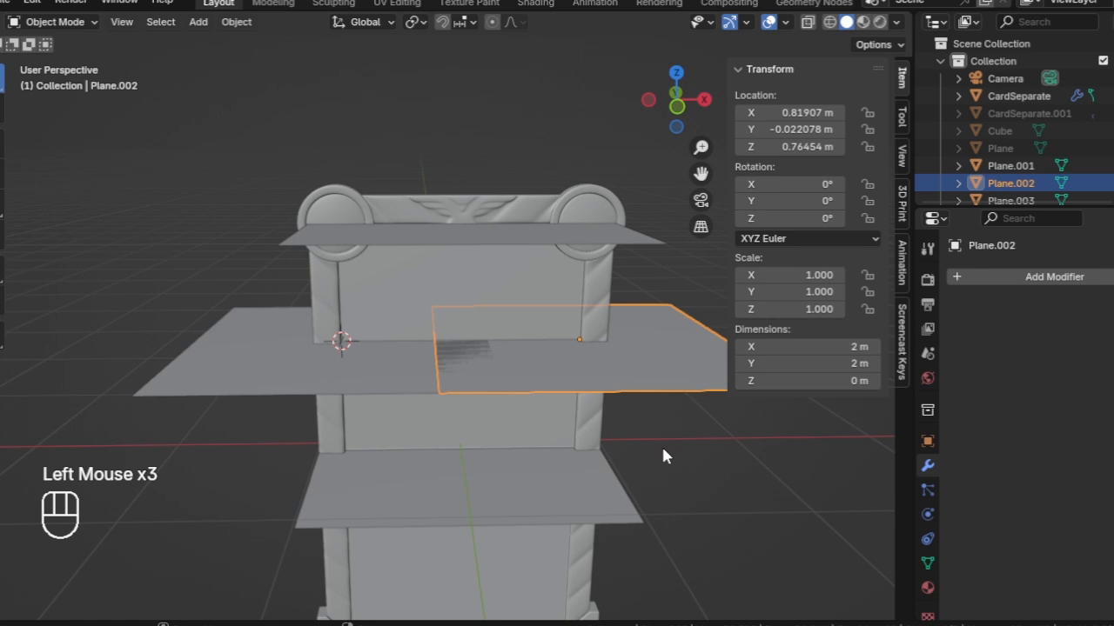
{"action": "type", "text": "ry"}
{"action": "type", "text": "90"}
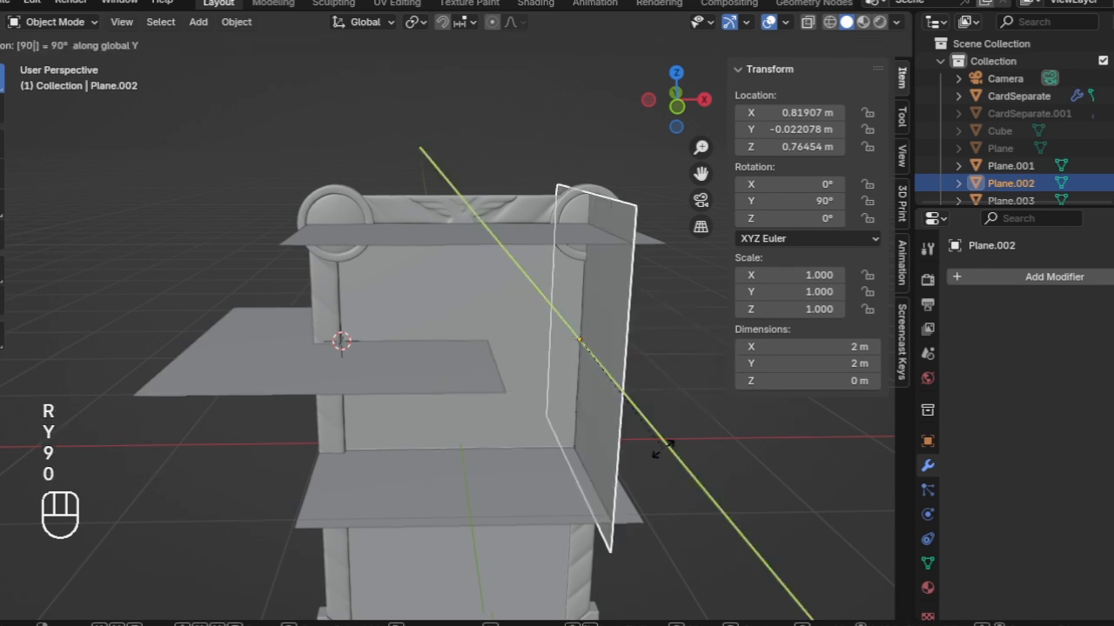
{"action": "left_click", "coordinate": [658, 449]}
- Rotate the plane on the opening's bottom edge 180° around the global Y axis
{"action": "left_click", "coordinate": [506, 488]}
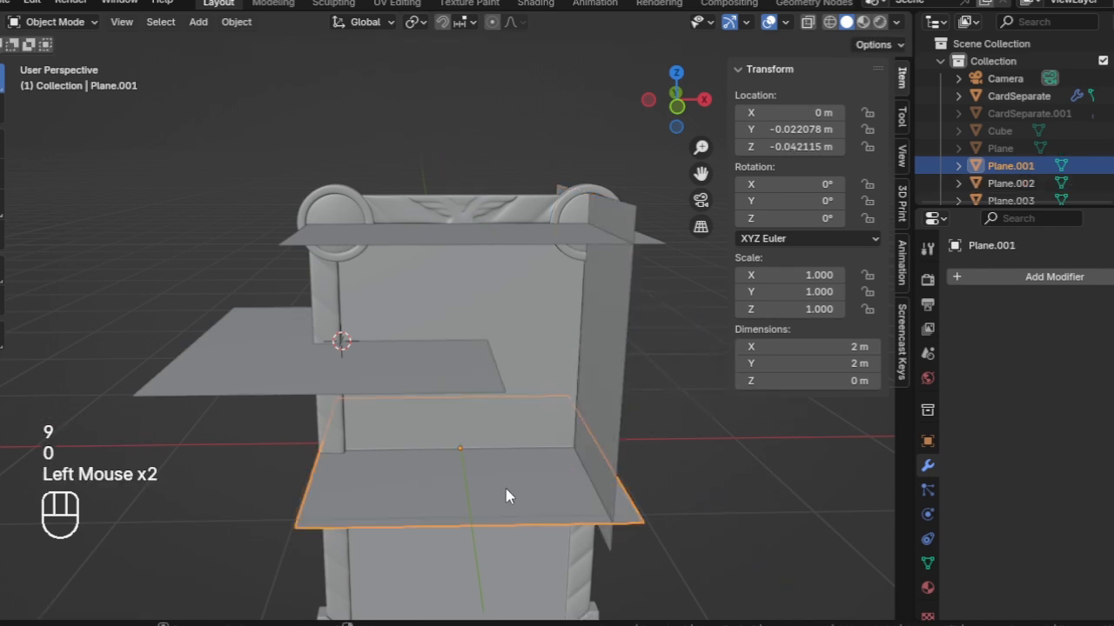
{"action": "type", "text": "ry"}
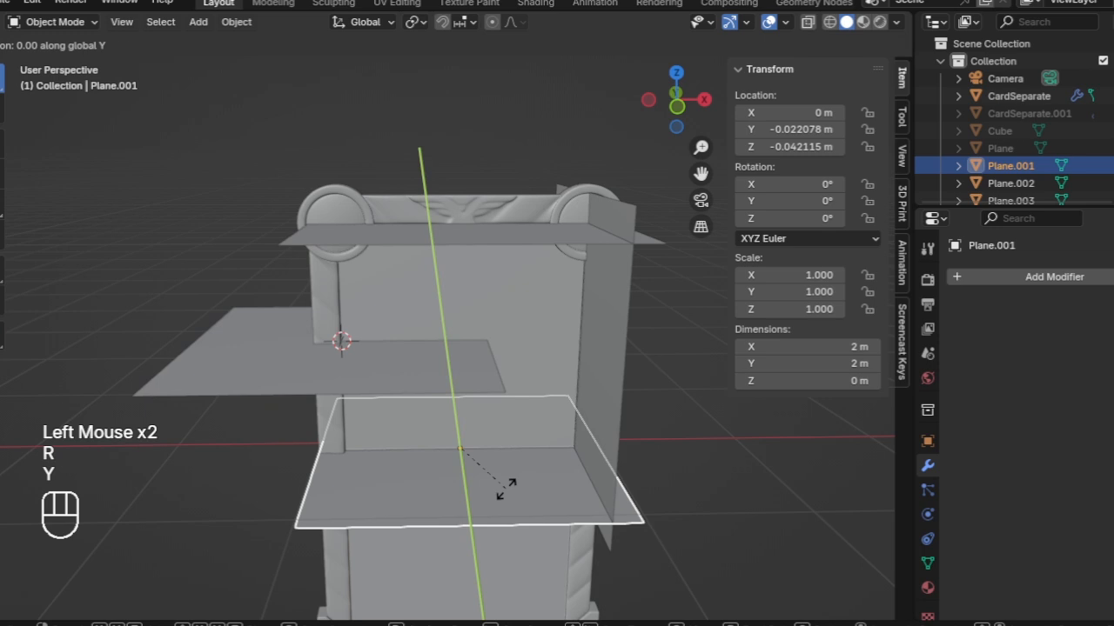
{"action": "type", "text": "180"}
{"action": "left_click", "coordinate": [507, 495]}
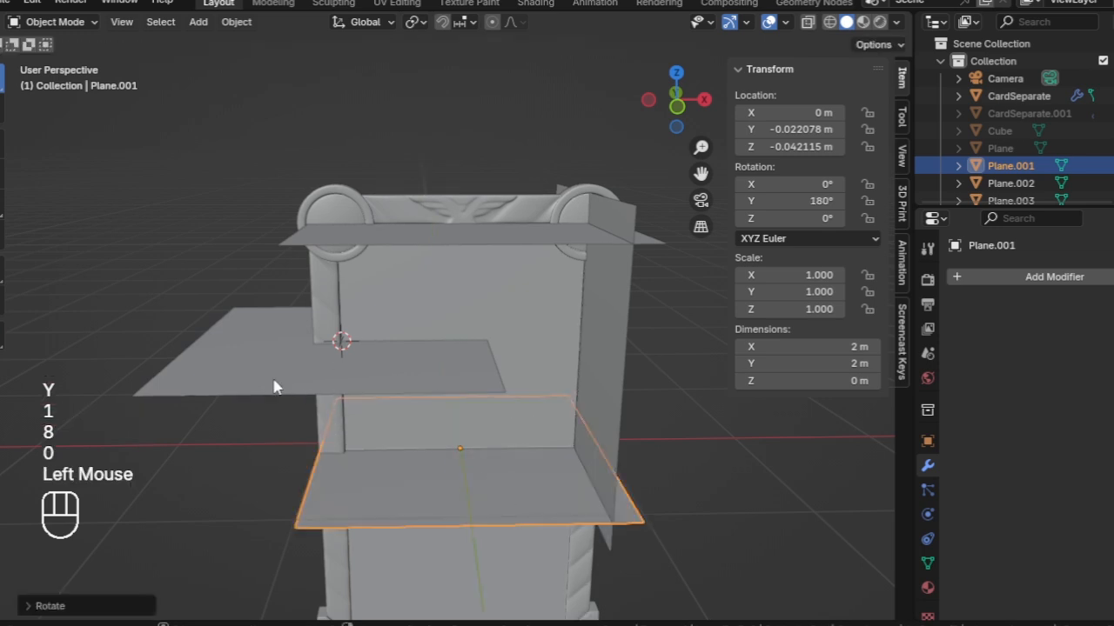
- Rotate the plane on the opening's left edge 270° around the global Y axis
{"action": "left_click", "coordinate": [247, 362]}
{"action": "type", "text": "r"}
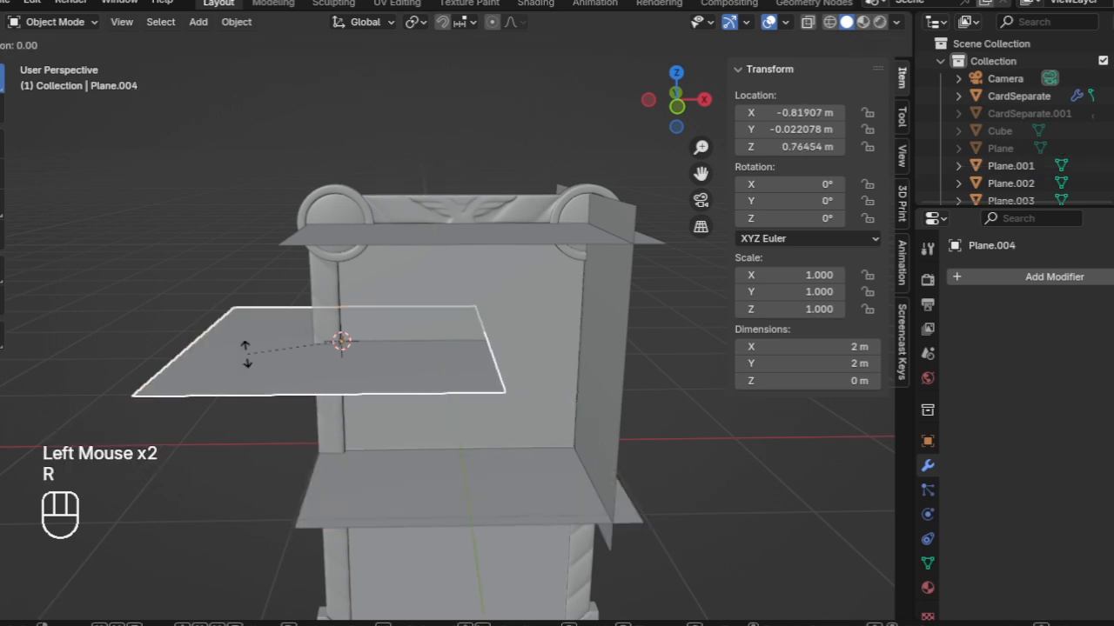
{"action": "type", "text": "y270"}
{"action": "left_click", "coordinate": [418, 376]}
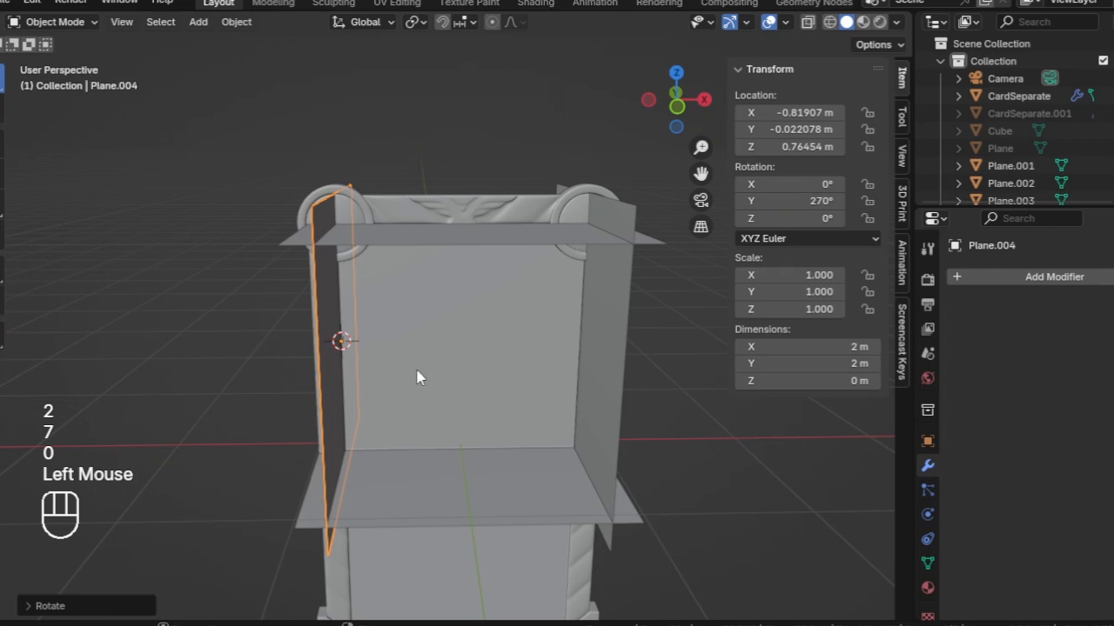
- Deselect the left plane and hide the transform sidebar
{"action": "mouse_move", "coordinate": [450, 381]}
{"action": "middle_mouse_down"}
{"action": "mouse_move", "coordinate": [473, 390]}
{"action": "mouse_move", "coordinate": [566, 378]}
{"action": "mouse_move", "coordinate": [400, 373]}
{"action": "mouse_move", "coordinate": [458, 394]}
{"action": "middle_mouse_up"}
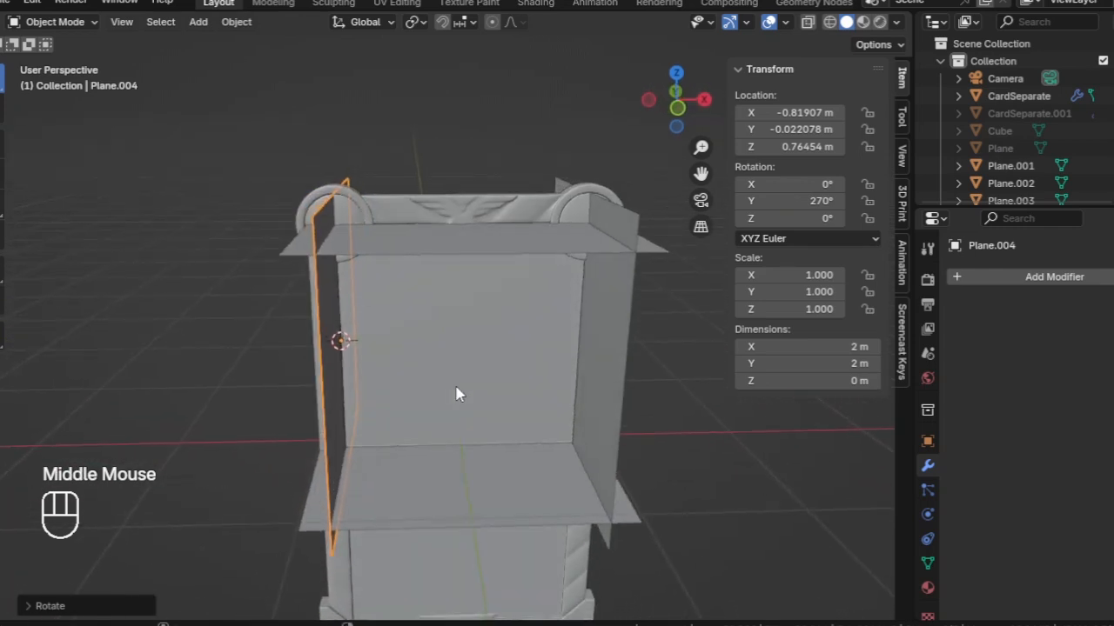
{"action": "left_click", "coordinate": [705, 457]}
{"action": "middle_click_drag", "start_coordinate": [704, 457], "coordinate": [502, 288]}
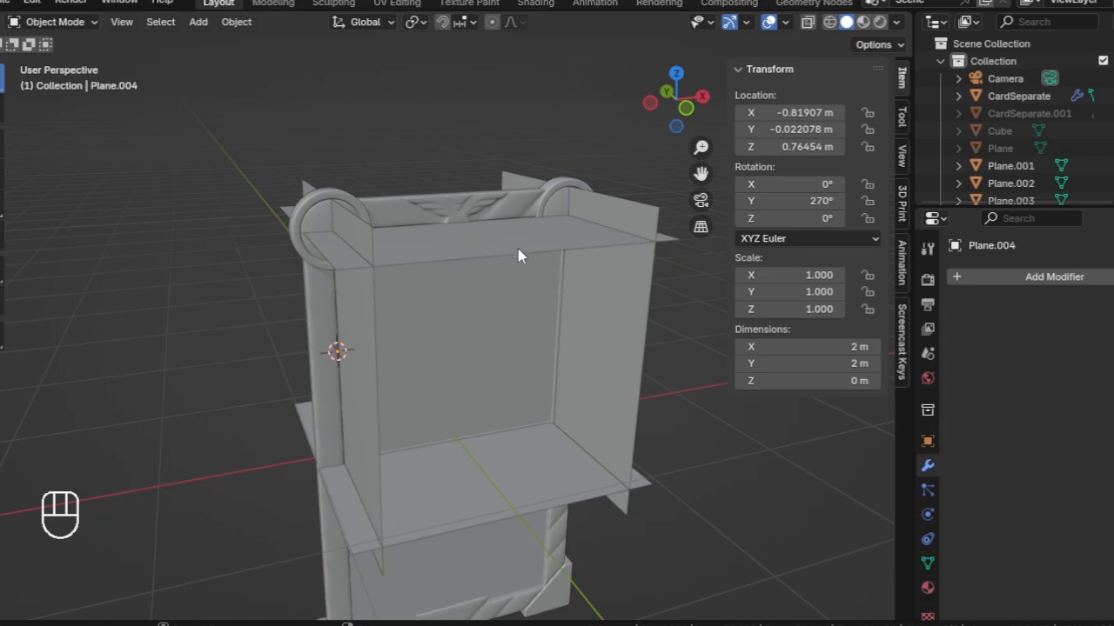
{"action": "key", "text": "n"}
- Add a Locked Track constraint to the top plane, targeting Camera with the locked axis set to X
{"action": "scroll", "coordinate": [520, 255], "scroll_direction": "down", "scroll_amount": 3}
{"action": "middle_click_drag", "start_coordinate": [521, 255], "coordinate": [405, 305]}
{"action": "middle_click_drag", "start_coordinate": [404, 304], "coordinate": [539, 305]}
{"action": "scroll", "coordinate": [559, 299], "scroll_direction": "down", "scroll_amount": 3}
{"action": "left_click", "coordinate": [309, 316]}
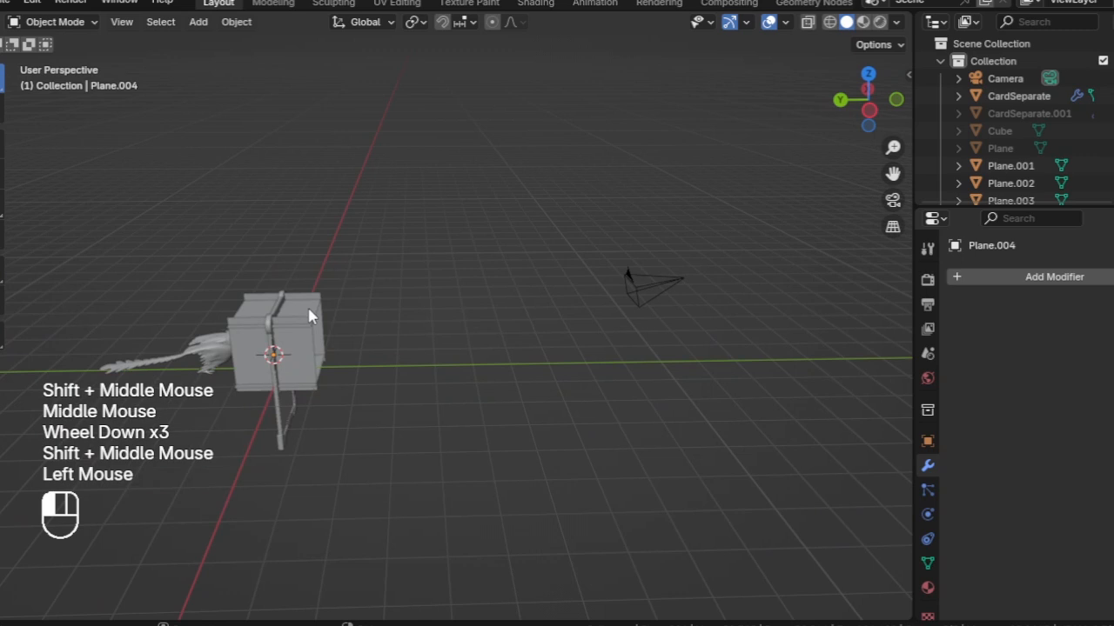
{"action": "middle_click_drag", "start_coordinate": [309, 315], "coordinate": [383, 331]}
{"action": "scroll", "coordinate": [382, 330], "scroll_direction": "down", "scroll_amount": 2}
{"action": "scroll", "coordinate": [383, 330], "scroll_direction": "up", "scroll_amount": 4}
{"action": "middle_click_drag", "start_coordinate": [383, 330], "coordinate": [452, 353], "text": "shift"}
{"action": "left_click", "coordinate": [927, 538]}
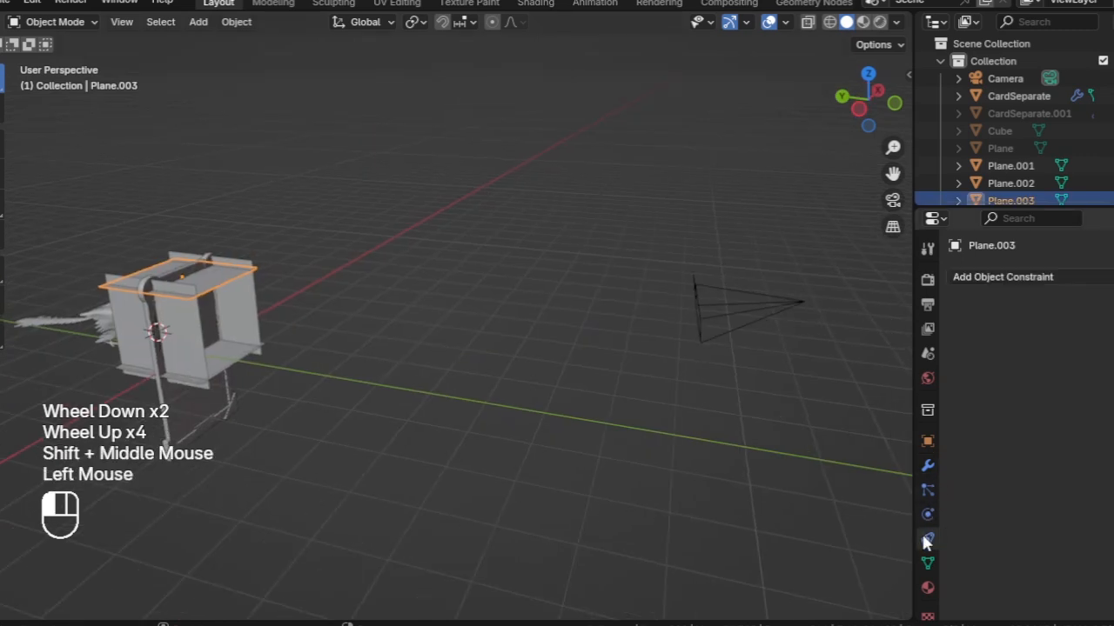
{"action": "left_click", "coordinate": [1045, 277]}
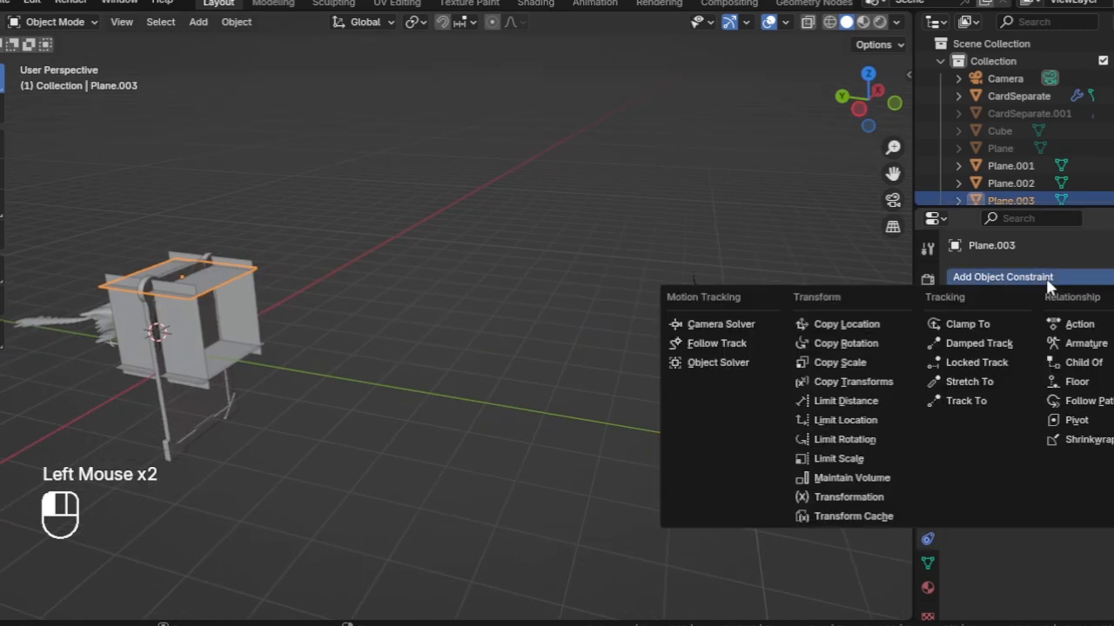
{"action": "left_click", "coordinate": [976, 361]}
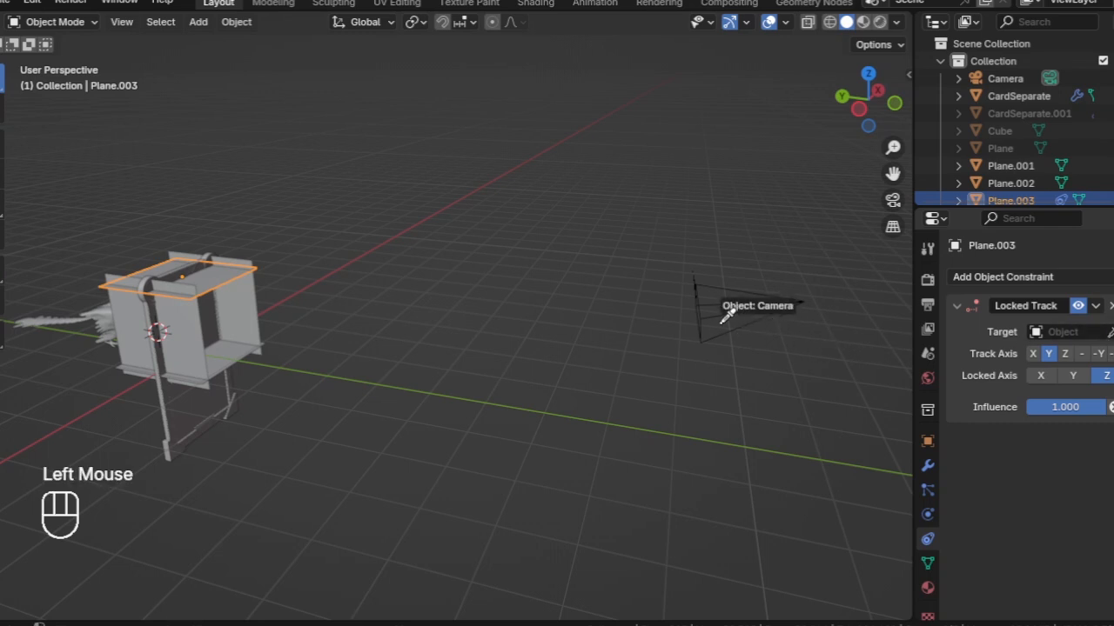
{"action": "middle_click_drag", "start_coordinate": [508, 275], "coordinate": [534, 325]}
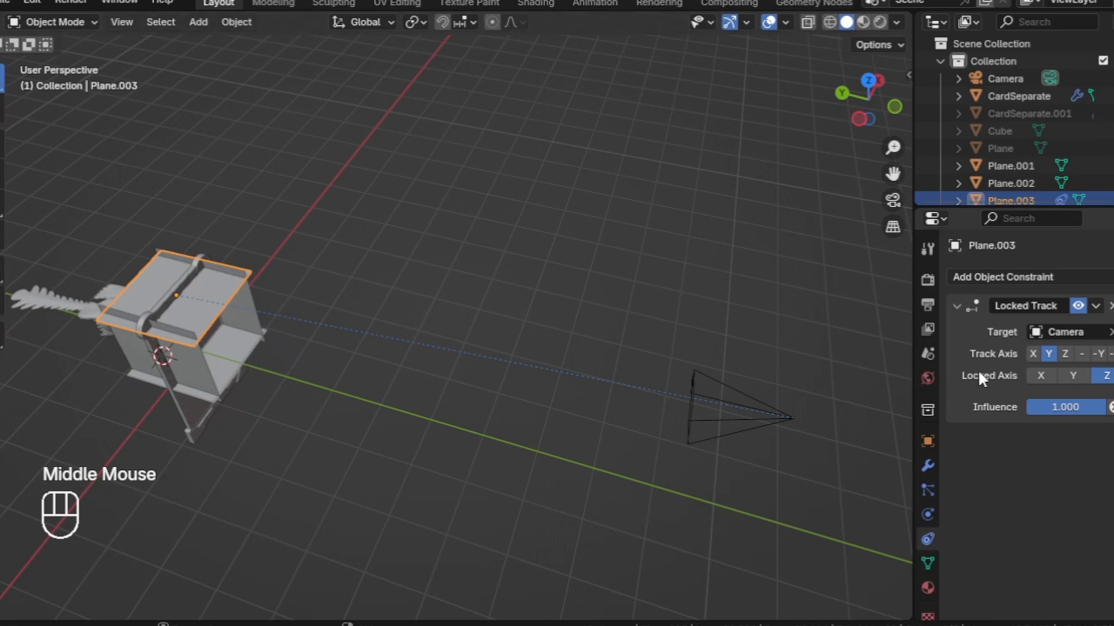
{"action": "left_click", "coordinate": [1040, 375]}
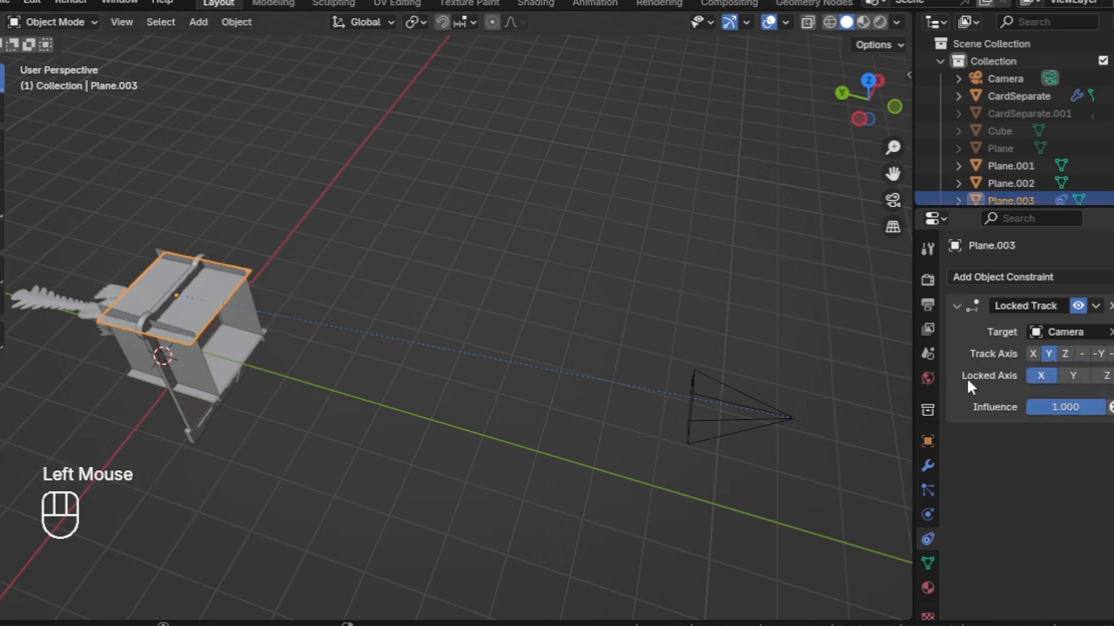
- Move the camera horizontally with its global Z locked to test the top plane's tracking
{"action": "left_click", "coordinate": [729, 422]}
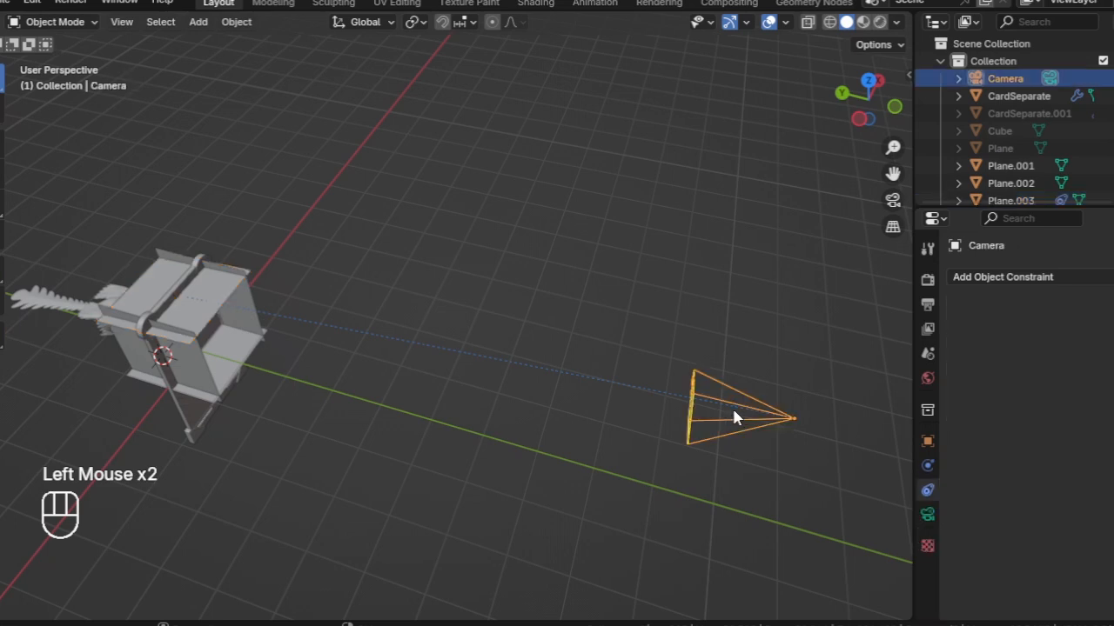
{"action": "key", "text": "g"}
{"action": "key", "text": "shift+z"}
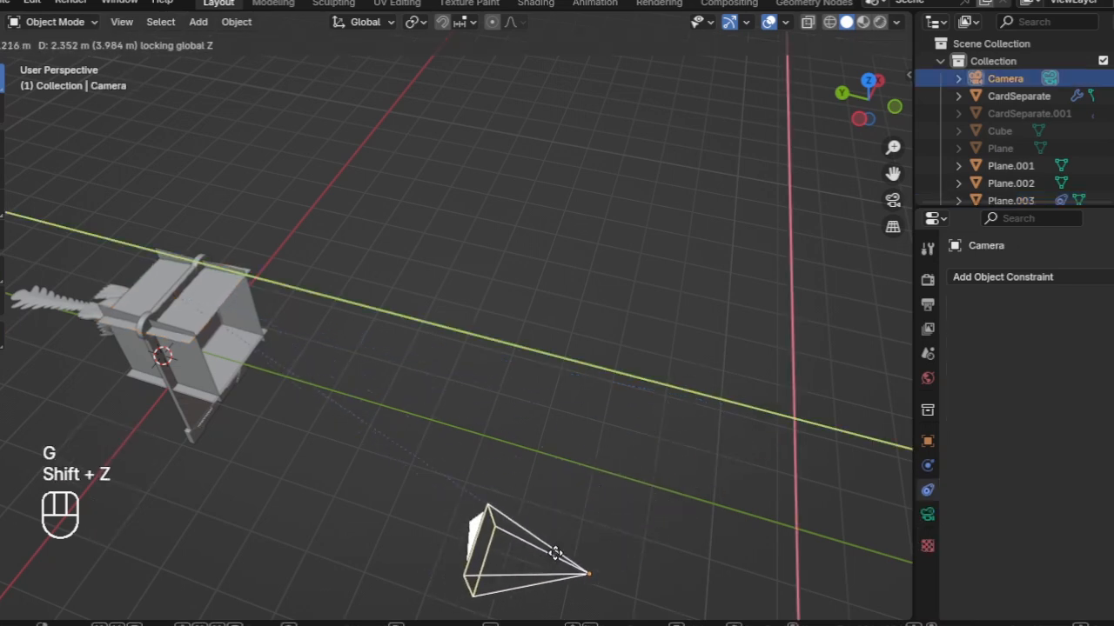
{"action": "left_click", "coordinate": [681, 383]}
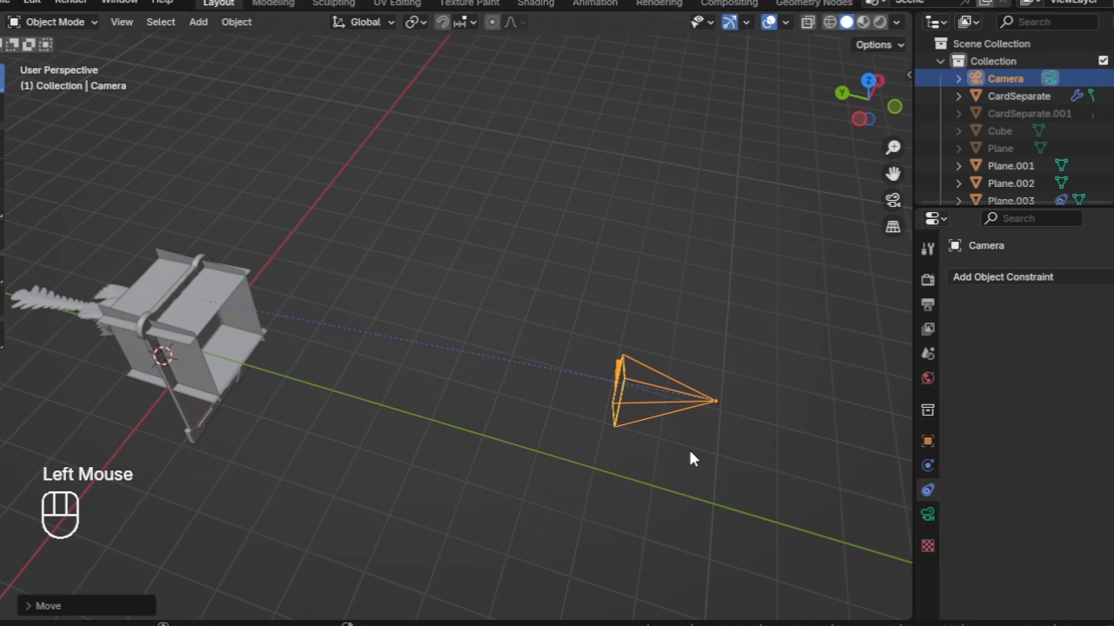
- Try moving the camera vertically along the global Z axis and undo that move
{"action": "key", "text": "g"}
{"action": "key", "text": "z"}
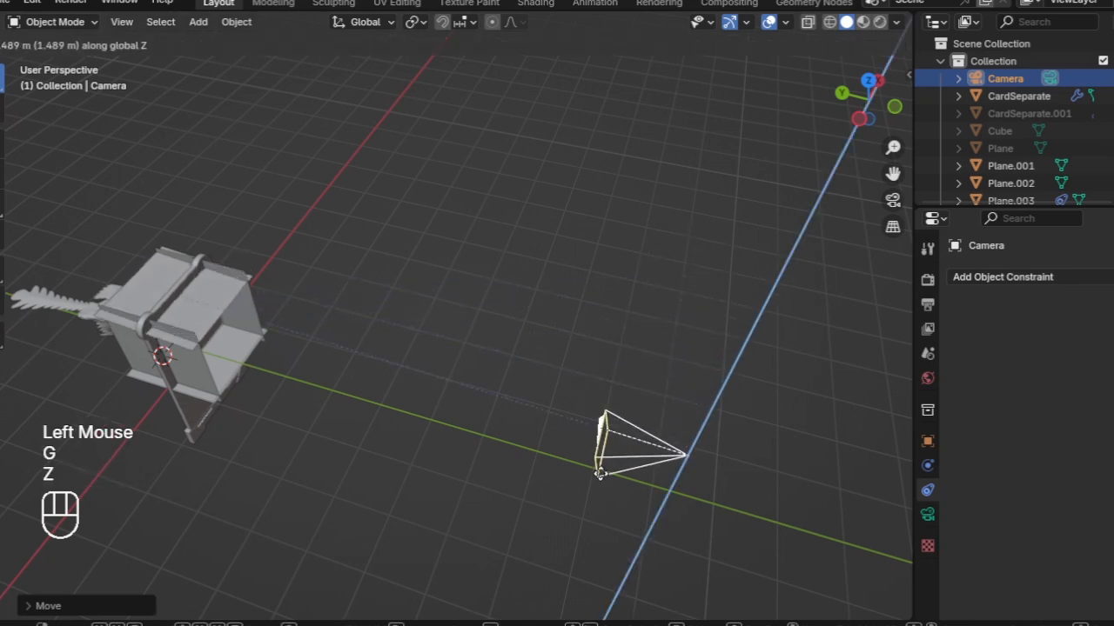
{"action": "left_click", "coordinate": [569, 286]}
{"action": "key", "text": "ctrl+z"}
- Through the camera view, add a Locked Track constraint to the left plane, targeting Camera with locked axis X
{"action": "middle_click_drag", "start_coordinate": [618, 388], "coordinate": [571, 409]}
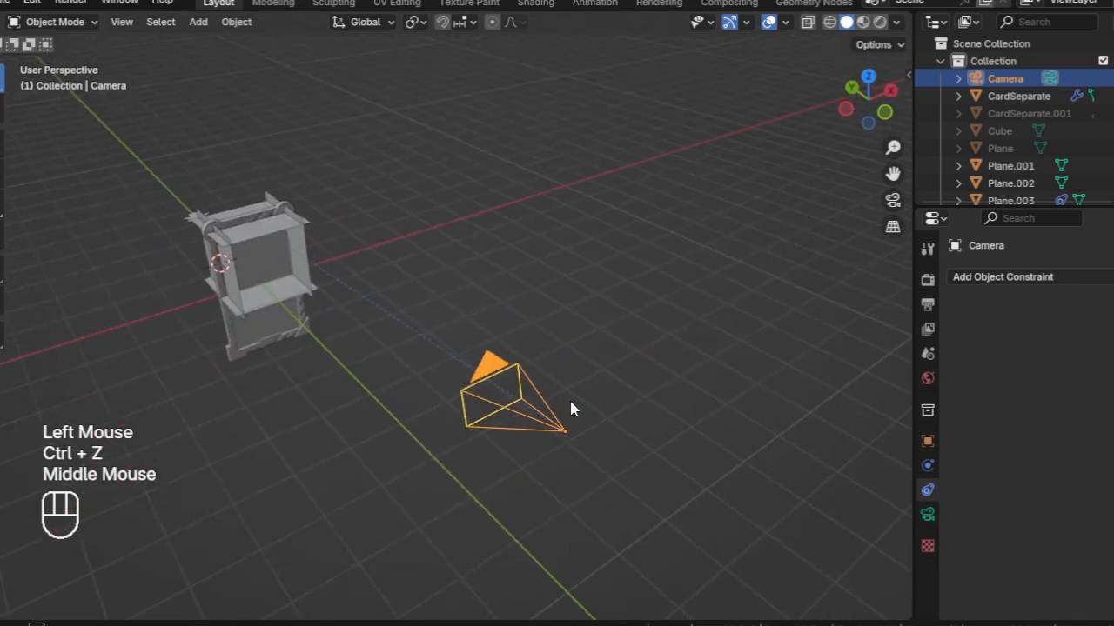
{"action": "key", "text": "KP_0"}
{"action": "scroll", "coordinate": [447, 281], "scroll_direction": "up", "scroll_amount": 3}
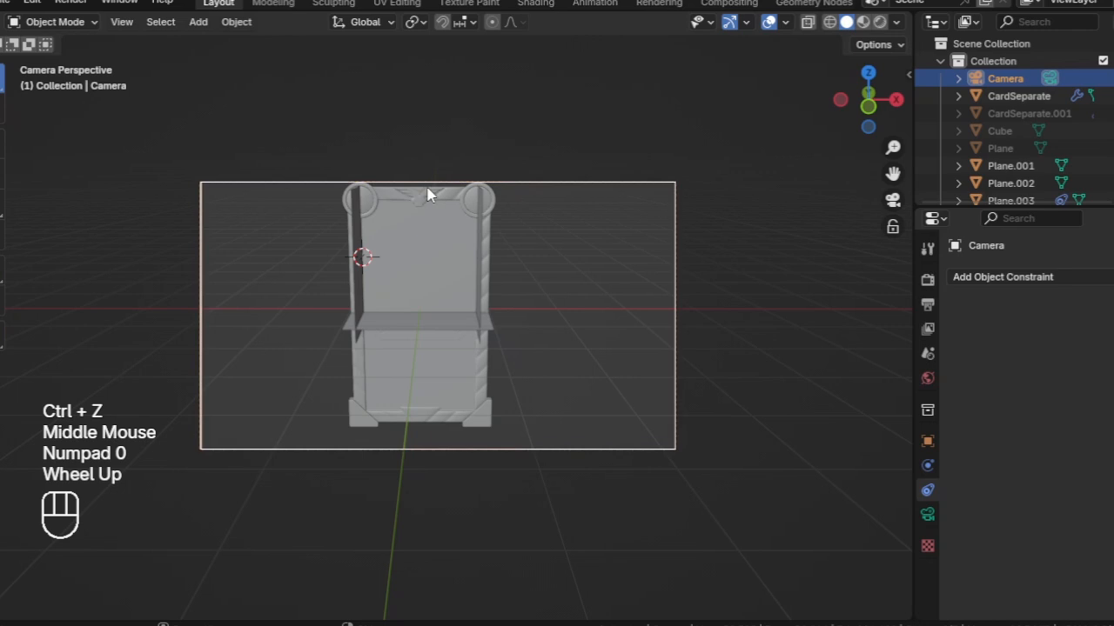
{"action": "left_click", "coordinate": [358, 229]}
{"action": "left_click", "coordinate": [1015, 277]}
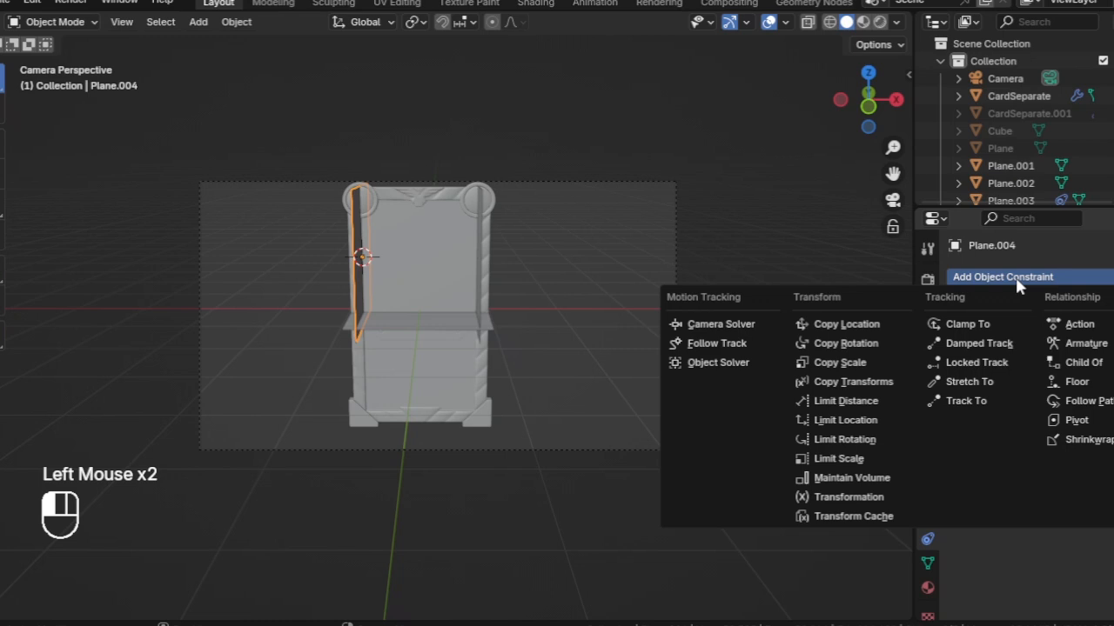
{"action": "left_click", "coordinate": [992, 364]}
{"action": "left_click", "coordinate": [1072, 332]}
{"action": "left_click", "coordinate": [1039, 378]}
{"action": "left_click", "coordinate": [1042, 376]}
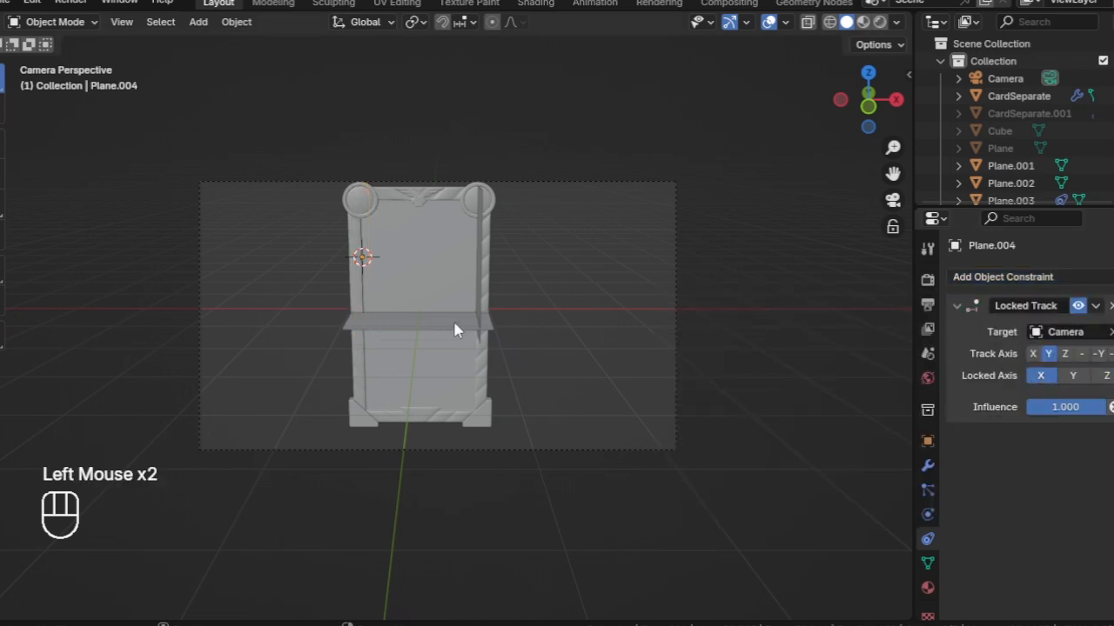
- Add a Locked Track constraint to the bottom plane, targeting Camera with locked axis X
{"action": "left_click", "coordinate": [455, 322]}
{"action": "left_click", "coordinate": [1014, 276]}
{"action": "left_click", "coordinate": [992, 362]}
{"action": "left_click", "coordinate": [1050, 333]}
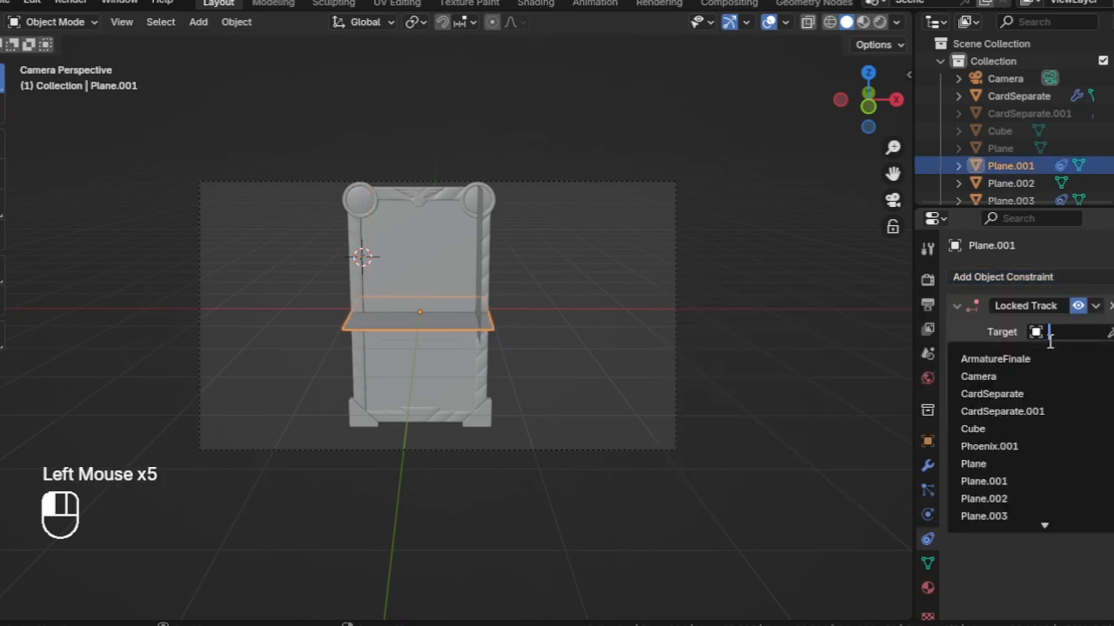
{"action": "left_click", "coordinate": [978, 375]}
{"action": "left_click", "coordinate": [1042, 376]}
- Add a Locked Track constraint to the right plane (Plane.002), targeting Camera with locked axis X
{"action": "left_click", "coordinate": [1010, 183]}
{"action": "left_click", "coordinate": [1012, 278]}
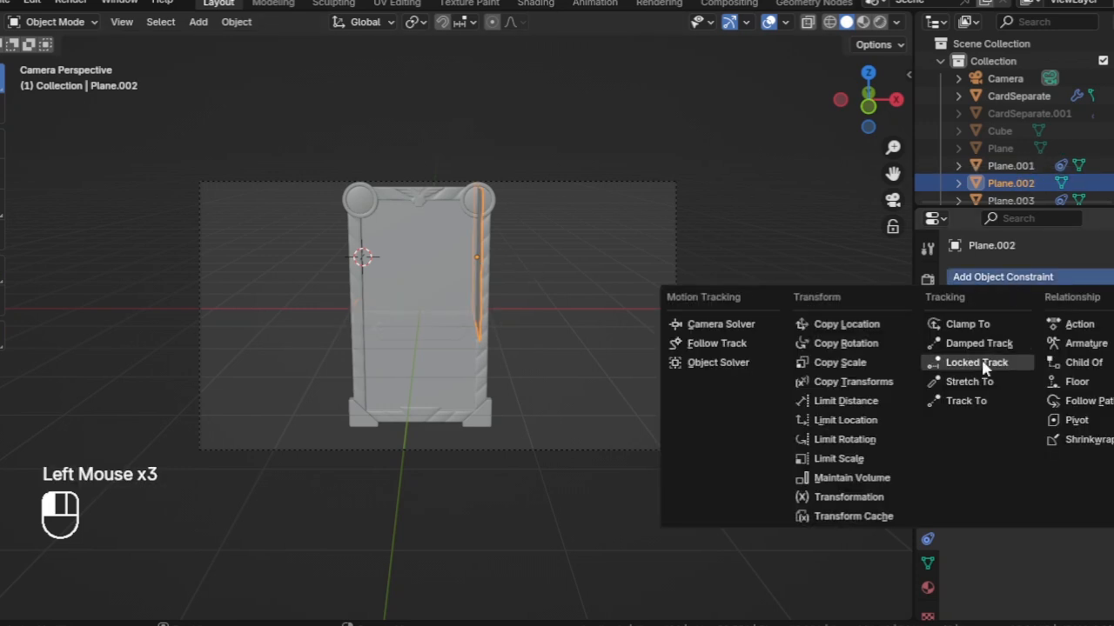
{"action": "left_click", "coordinate": [990, 363]}
{"action": "left_click", "coordinate": [1041, 375]}
{"action": "left_click", "coordinate": [1054, 333]}
{"action": "left_click", "coordinate": [965, 378]}
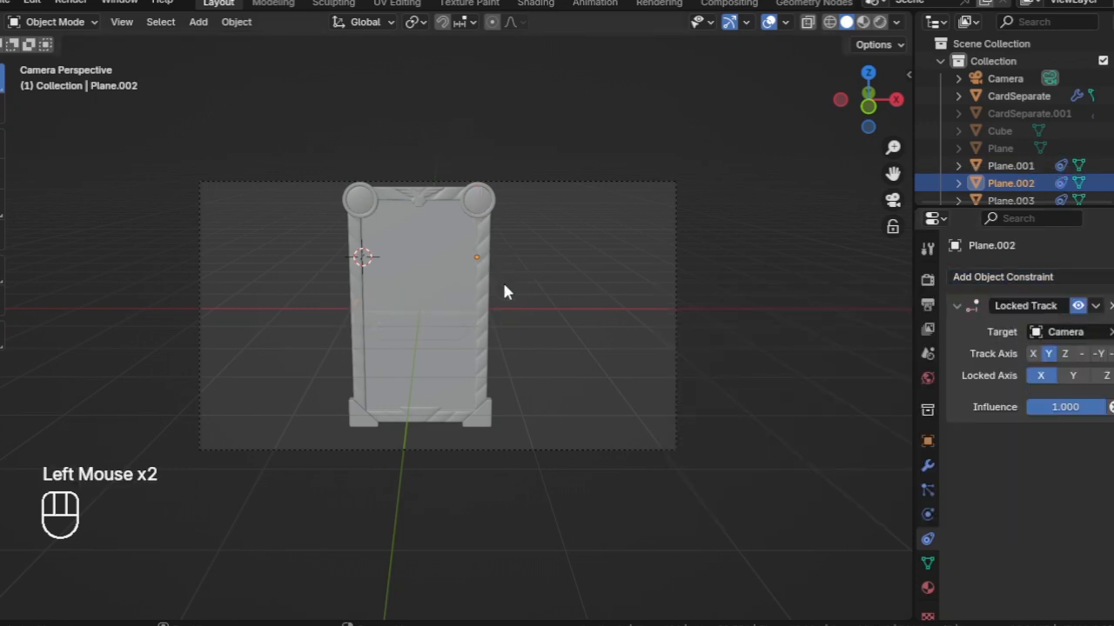
- Try moving the camera freely to test all four constrained planes and undo that move
{"action": "scroll", "coordinate": [522, 326], "scroll_direction": "down", "scroll_amount": 1}
{"action": "middle_click_drag", "start_coordinate": [542, 361], "coordinate": [688, 373]}
{"action": "scroll", "coordinate": [689, 361], "scroll_direction": "down", "scroll_amount": 3}
{"action": "left_click", "coordinate": [762, 318]}
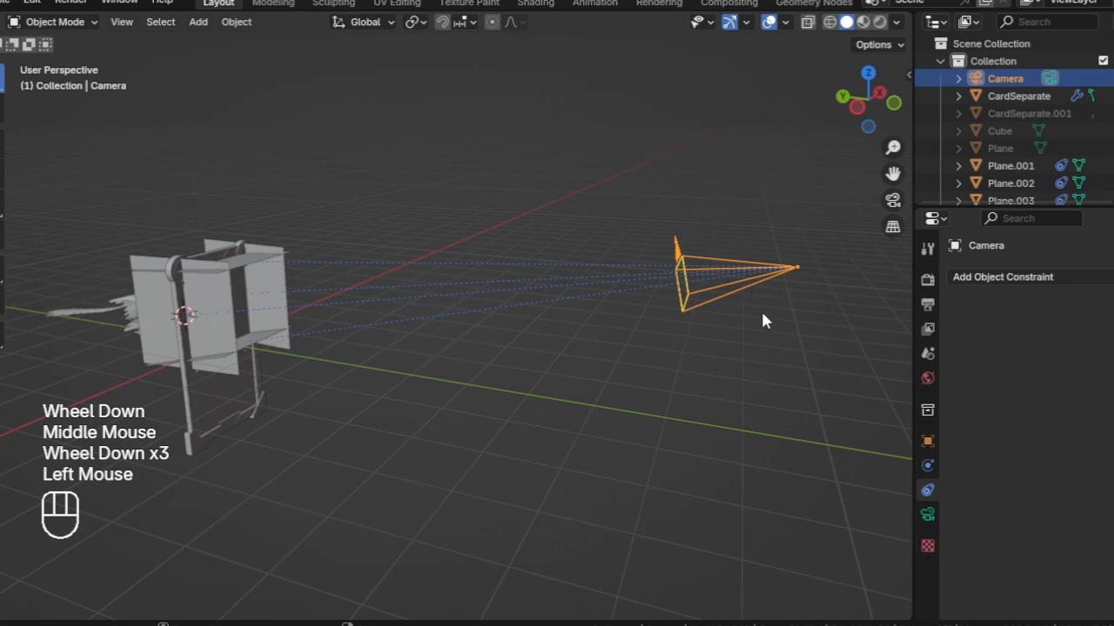
{"action": "key", "text": "g"}
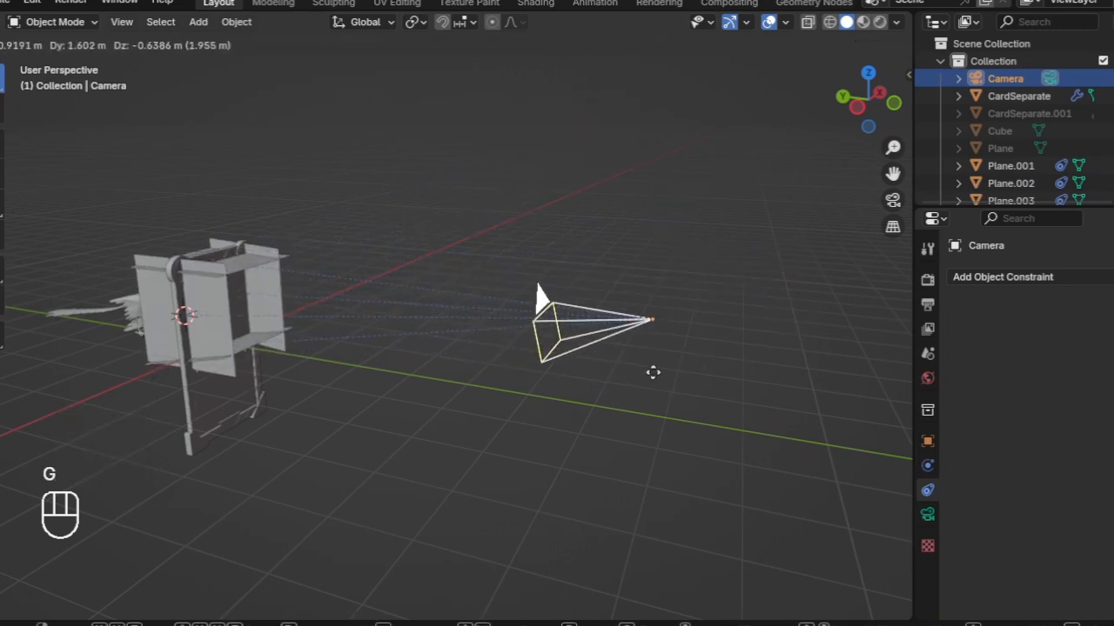
{"action": "left_click", "coordinate": [651, 276]}
{"action": "key", "text": "ctrl+z"}
- Rename the plane on the opening's top edge to Top
{"action": "middle_click_drag", "start_coordinate": [621, 340], "coordinate": [366, 318]}
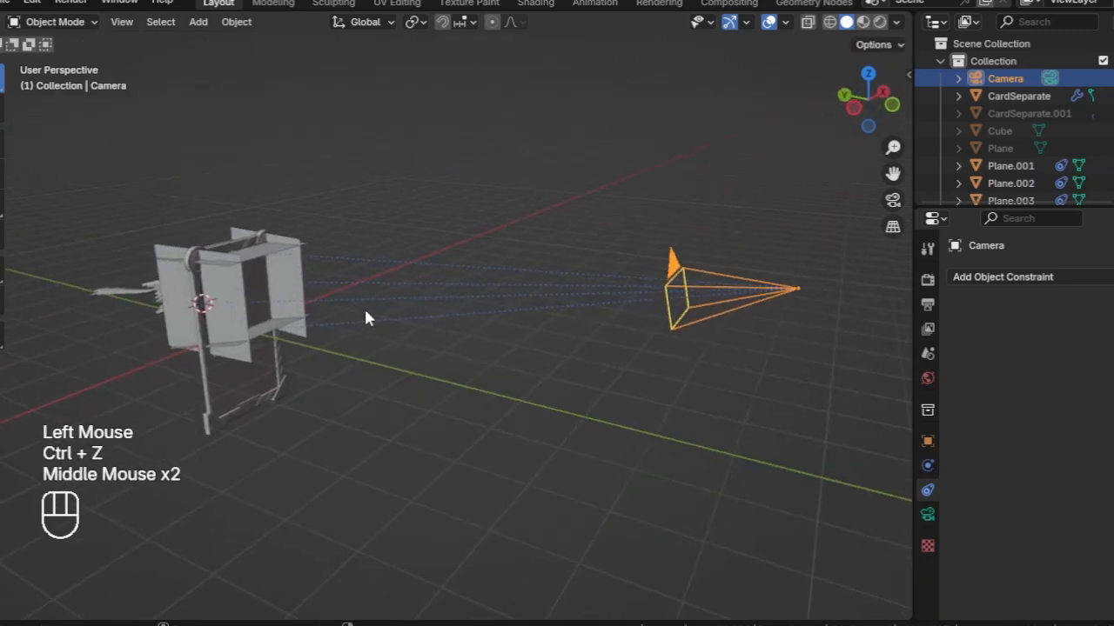
{"action": "left_click", "coordinate": [224, 291]}
{"action": "middle_click_drag", "start_coordinate": [224, 291], "coordinate": [287, 313], "text": "shift"}
{"action": "middle_click_drag", "start_coordinate": [288, 313], "coordinate": [488, 229]}
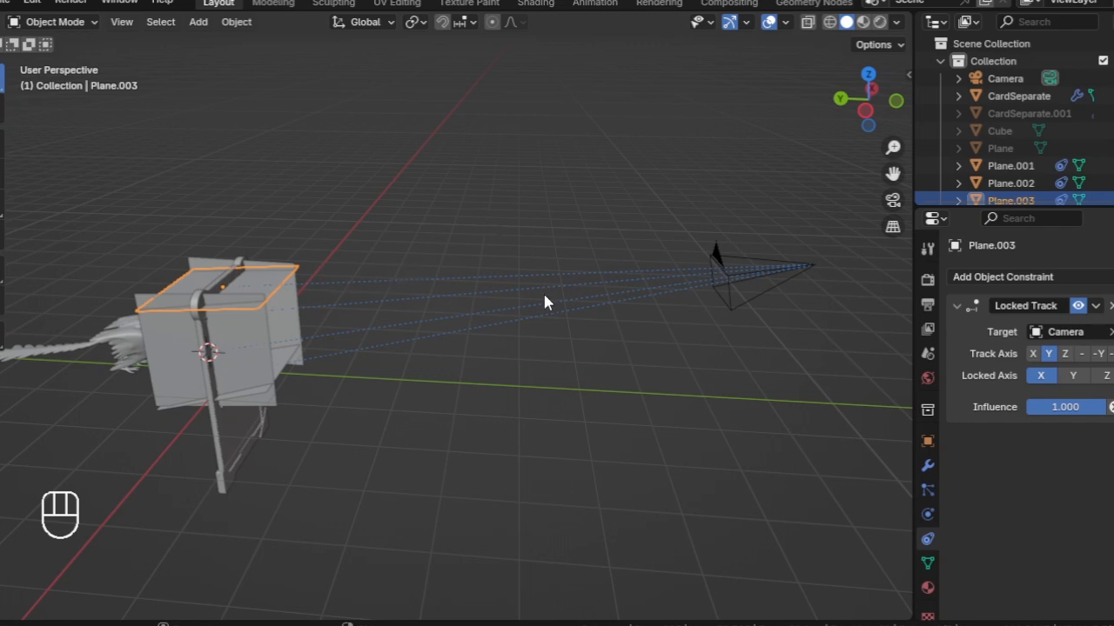
{"action": "scroll", "coordinate": [1012, 145], "scroll_direction": "down", "scroll_amount": 2}
{"action": "double_click", "coordinate": [1012, 169]}
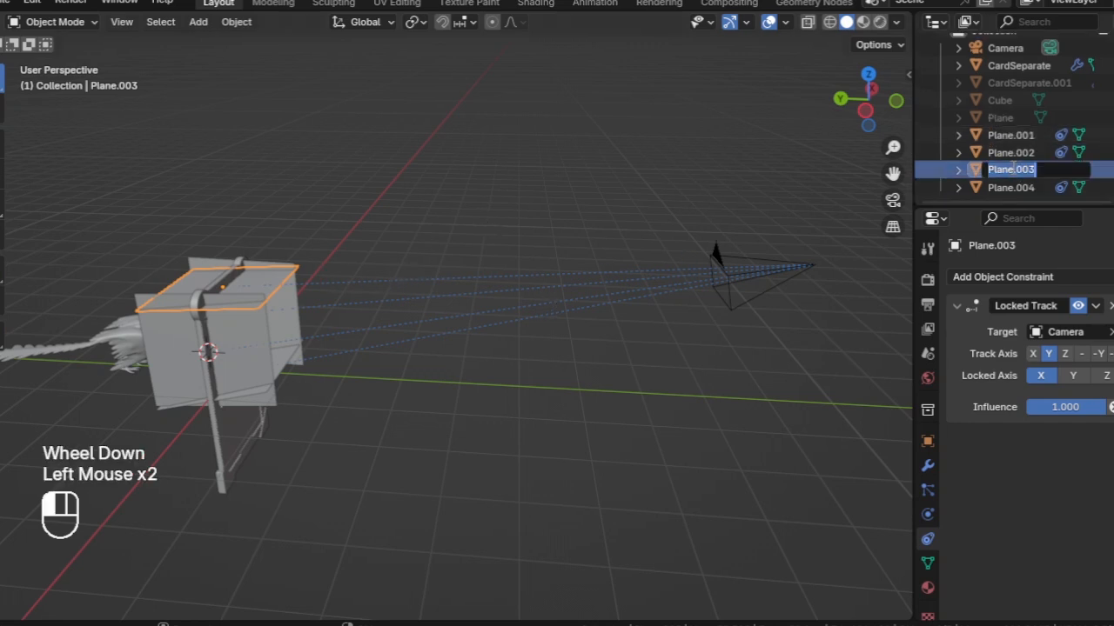
{"action": "type", "text": "Top"}
{"action": "key", "text": "Return"}
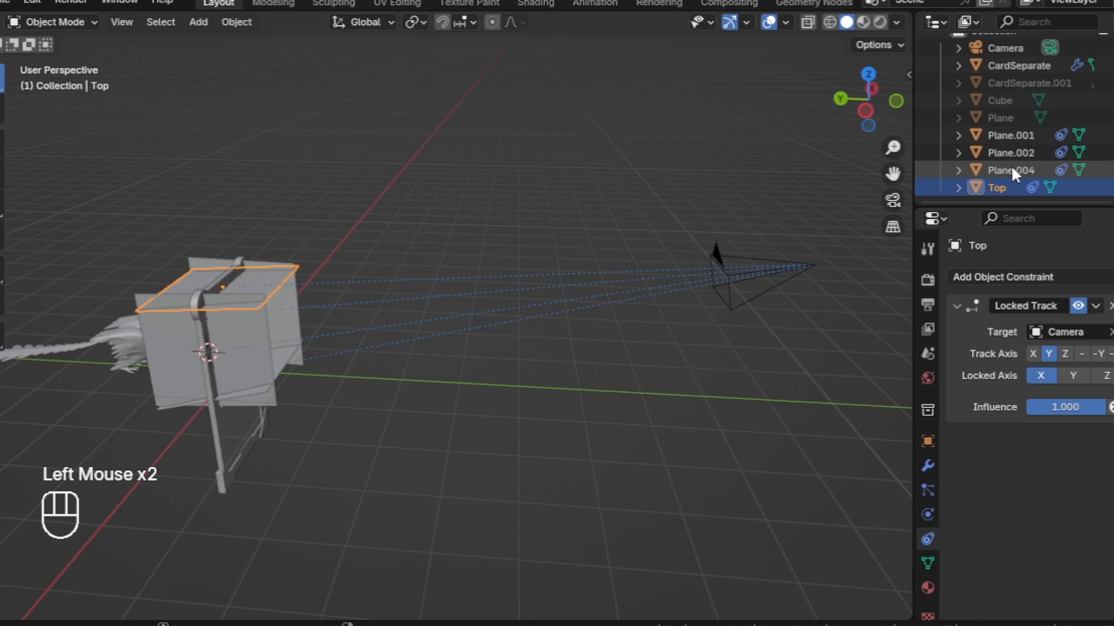
- Rename the plane on the opening's bottom edge (Plane.001) to Bottom
{"action": "left_click", "coordinate": [1009, 135]}
{"action": "double_click", "coordinate": [1013, 135]}
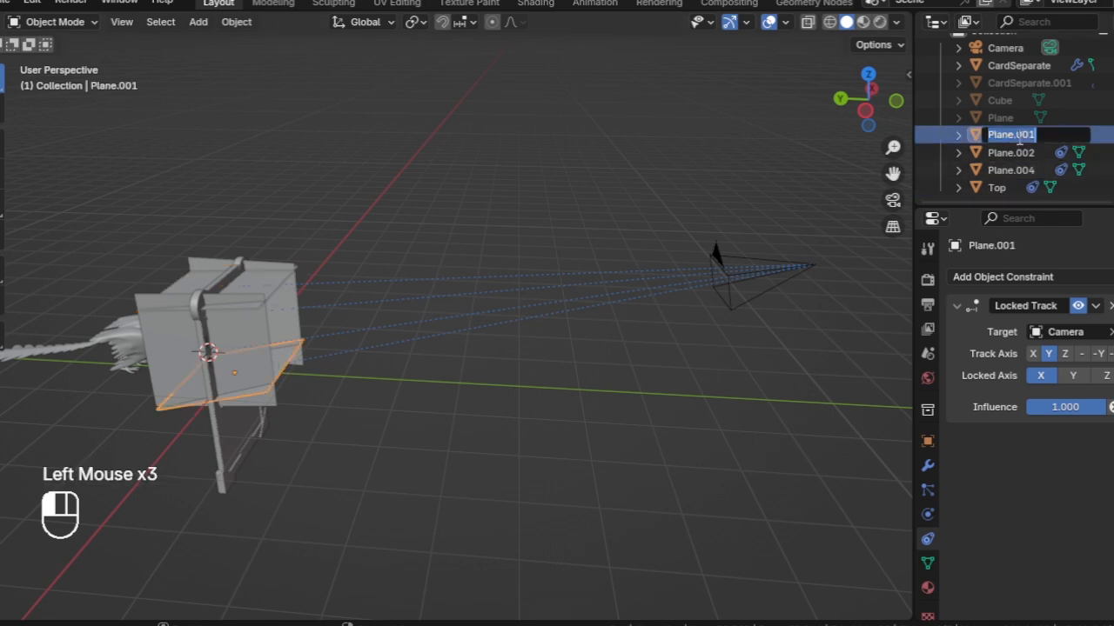
{"action": "key", "text": "Return"}
- Rename the plane on the opening's right edge (Plane.002) to Right
{"action": "left_click", "coordinate": [1013, 153]}
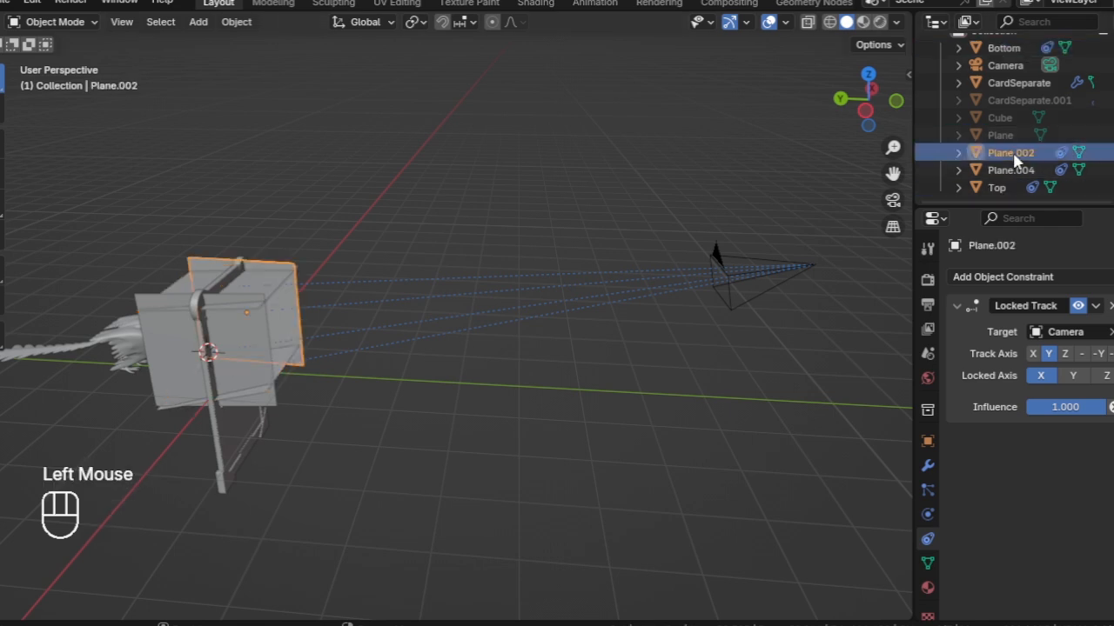
{"action": "double_click", "coordinate": [1013, 153]}
{"action": "type", "text": "Right"}
{"action": "key", "text": "Return"}
- Rename the plane on the opening's left edge (Plane.004) to Left
{"action": "double_click", "coordinate": [1013, 153]}
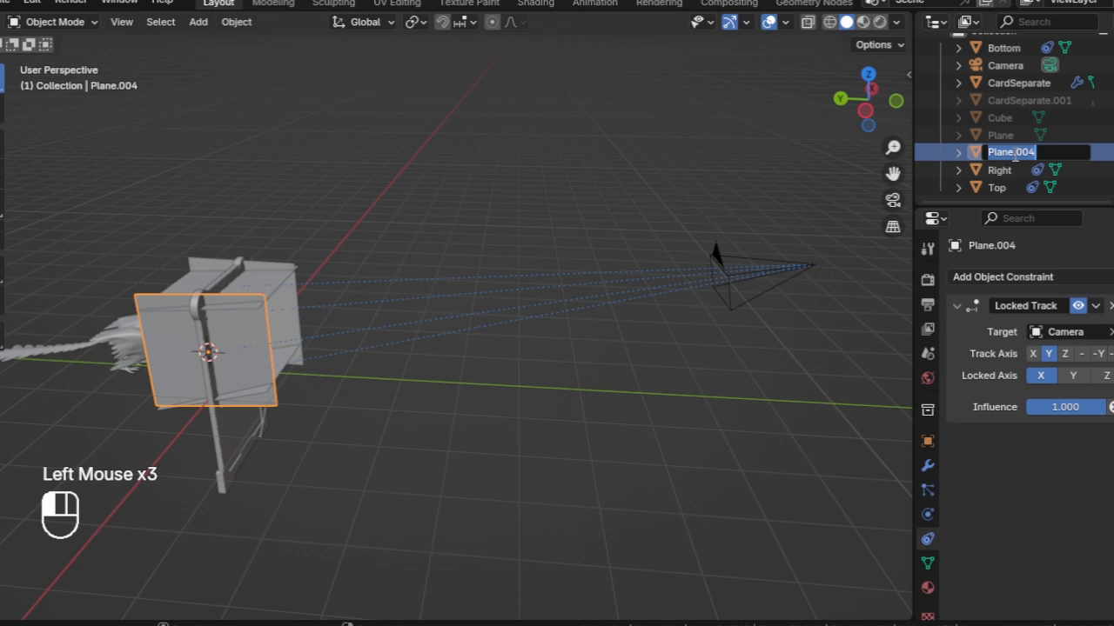
{"action": "type", "text": "Left"}
{"action": "key", "text": "Return"}
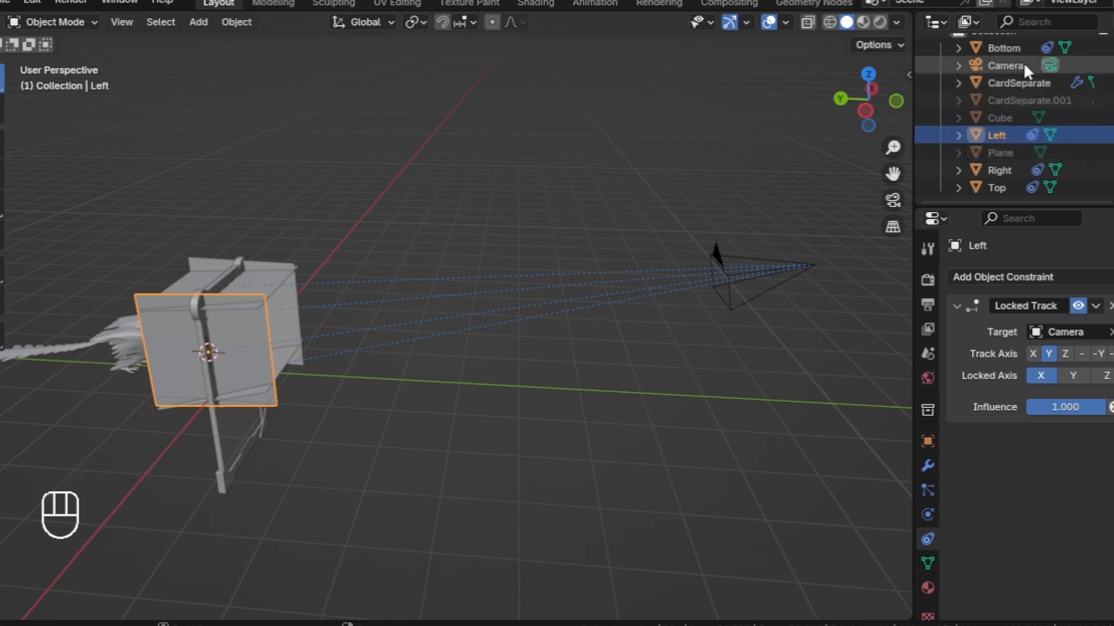
- Select the Bottom, Left, Right and Top planes and move them to a new collection named ControlBorders
{"action": "left_click", "coordinate": [1009, 48]}
{"action": "left_click", "coordinate": [1007, 135], "text": "ctrl"}
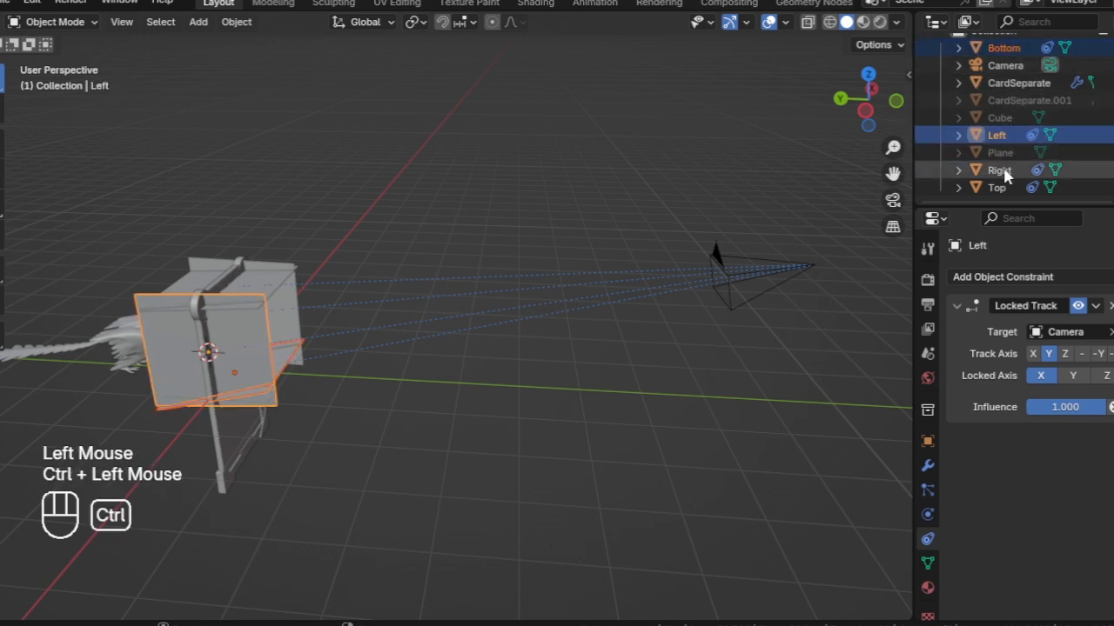
{"action": "left_click", "coordinate": [1000, 171], "text": "ctrl"}
{"action": "left_click", "coordinate": [997, 188], "text": "ctrl"}
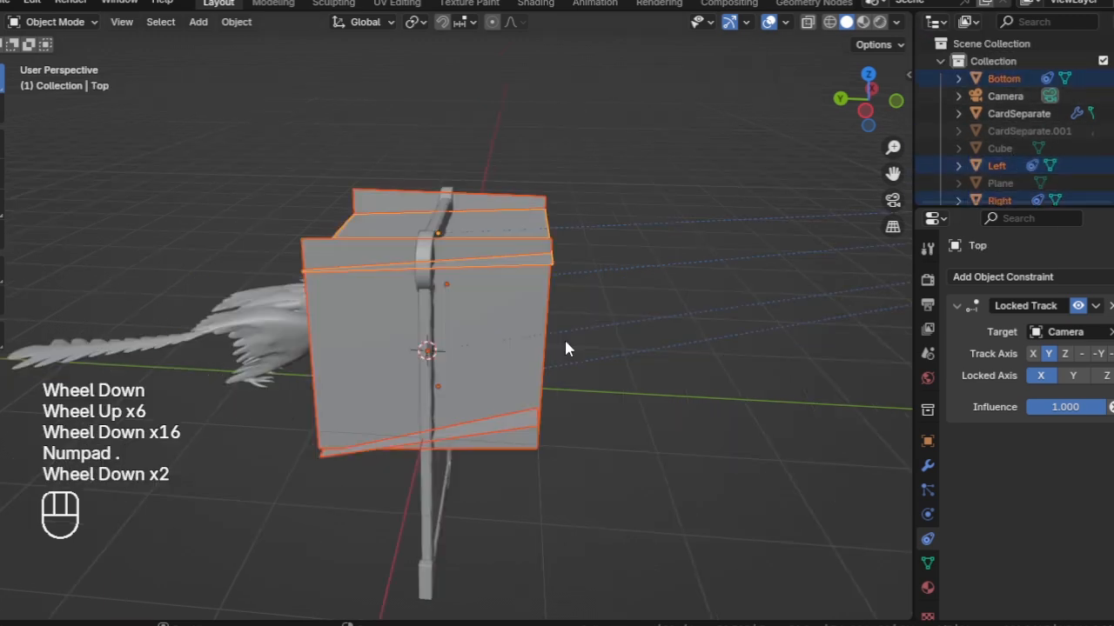
{"action": "scroll", "coordinate": [564, 337], "scroll_direction": "down", "scroll_amount": 4}
{"action": "middle_click_drag", "start_coordinate": [687, 339], "coordinate": [661, 365]}
{"action": "key", "text": "p"}
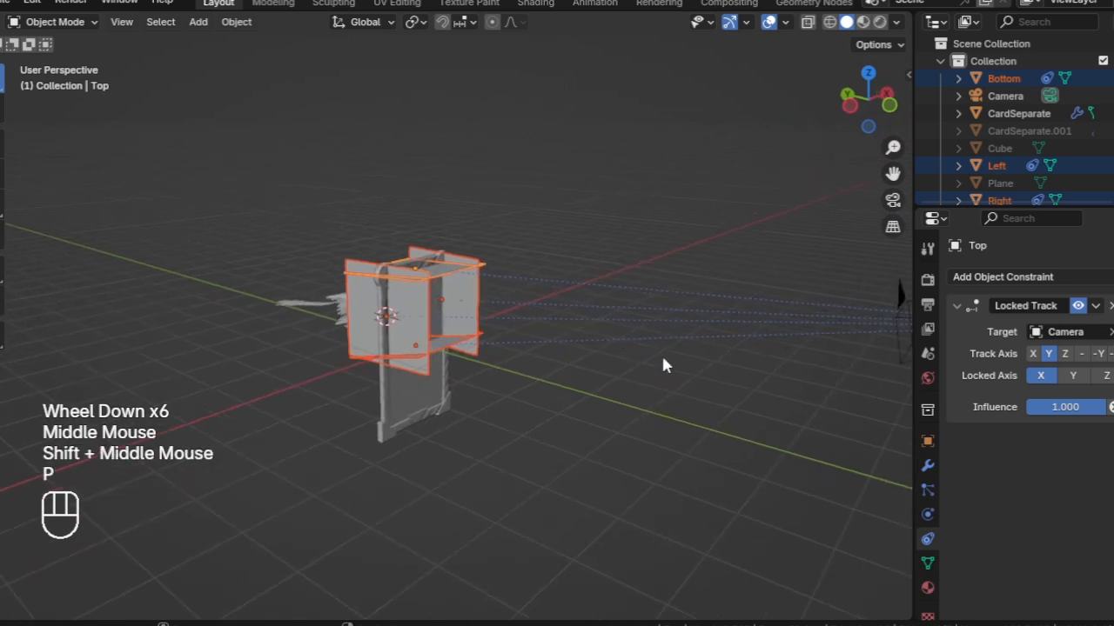
{"action": "key", "text": "m"}
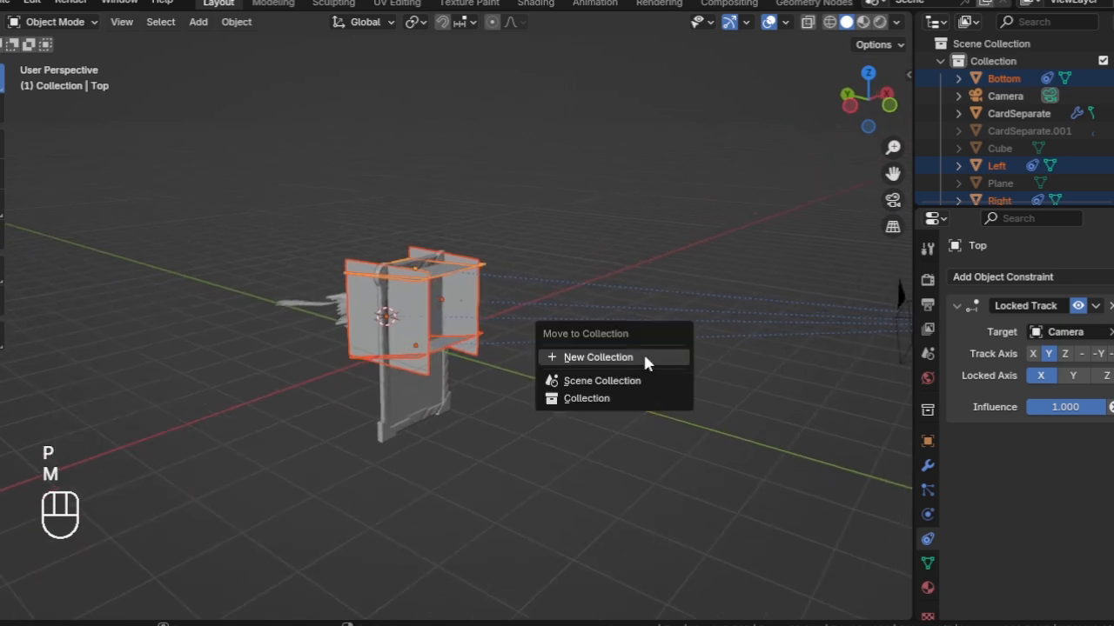
{"action": "left_click", "coordinate": [645, 357]}
{"action": "type", "text": "ControlBorders"}
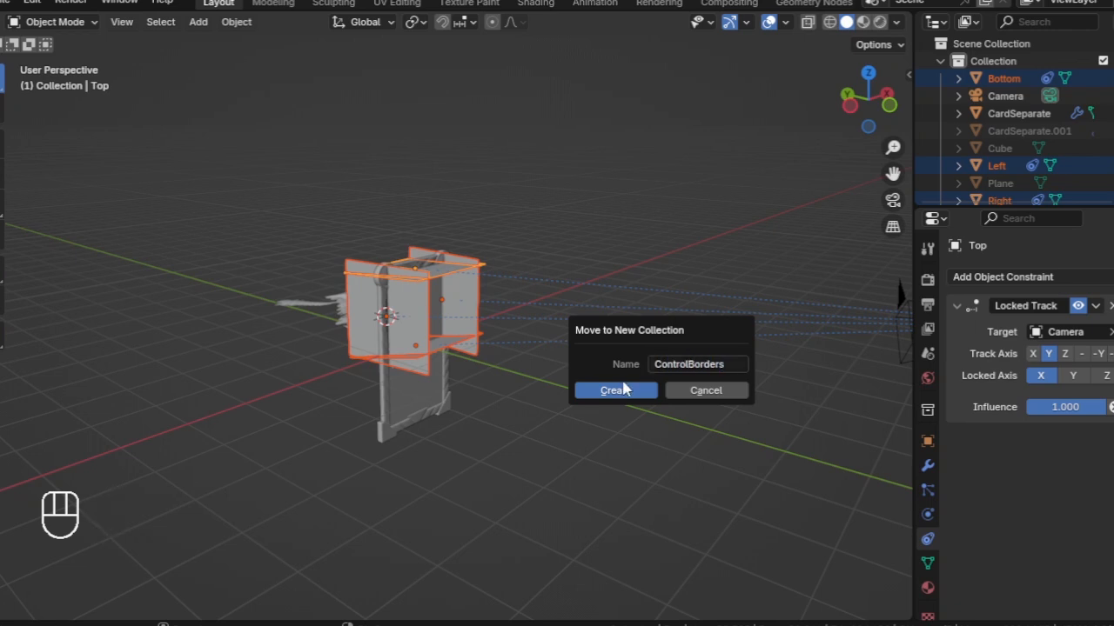
{"action": "left_click", "coordinate": [623, 390]}
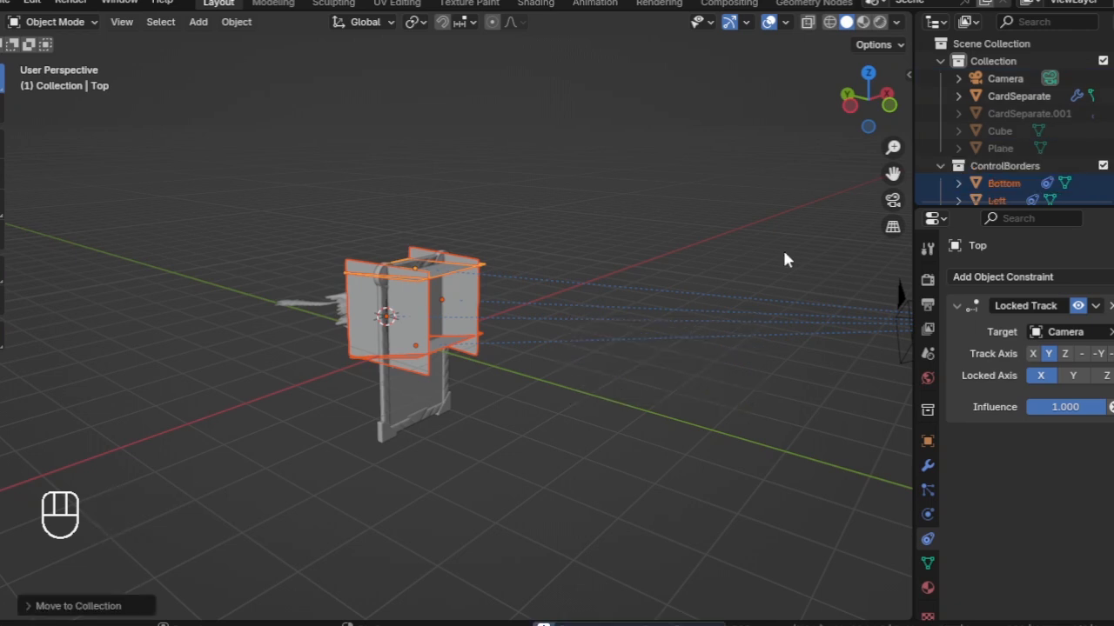
- Collapse the ControlBorders collection and exclude it from the view layer
{"action": "scroll", "coordinate": [939, 132], "scroll_direction": "up", "scroll_amount": 1}
{"action": "scroll", "coordinate": [939, 131], "scroll_direction": "down", "scroll_amount": 1}
{"action": "left_click", "coordinate": [939, 131]}
{"action": "left_click", "coordinate": [1088, 167]}
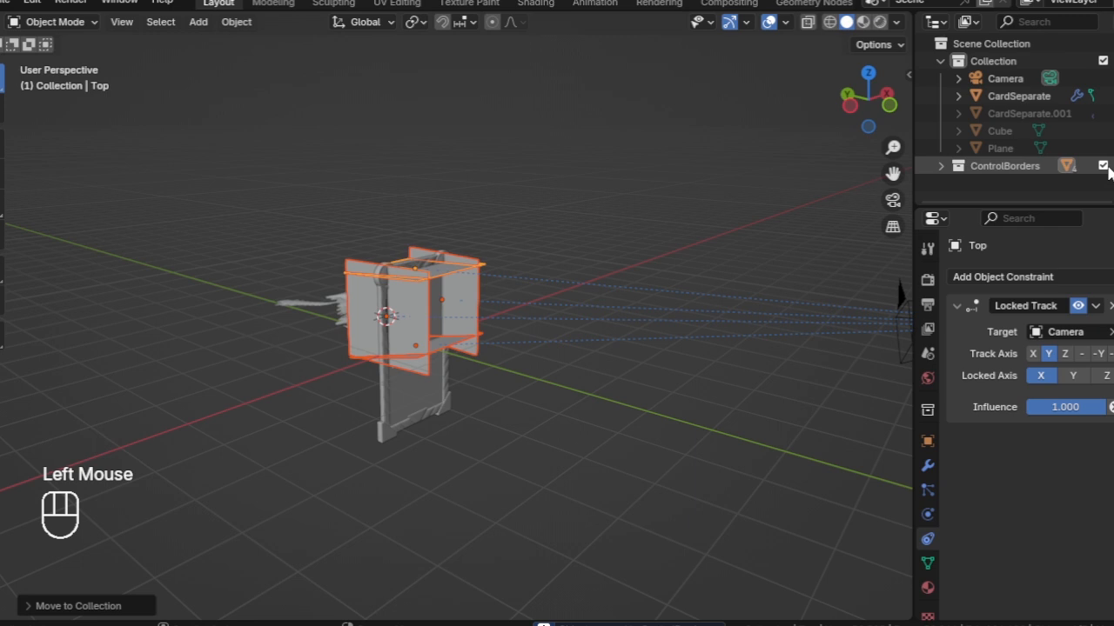
{"action": "left_click", "coordinate": [1102, 165]}
{"action": "scroll", "coordinate": [684, 287], "scroll_direction": "down", "scroll_amount": 2}
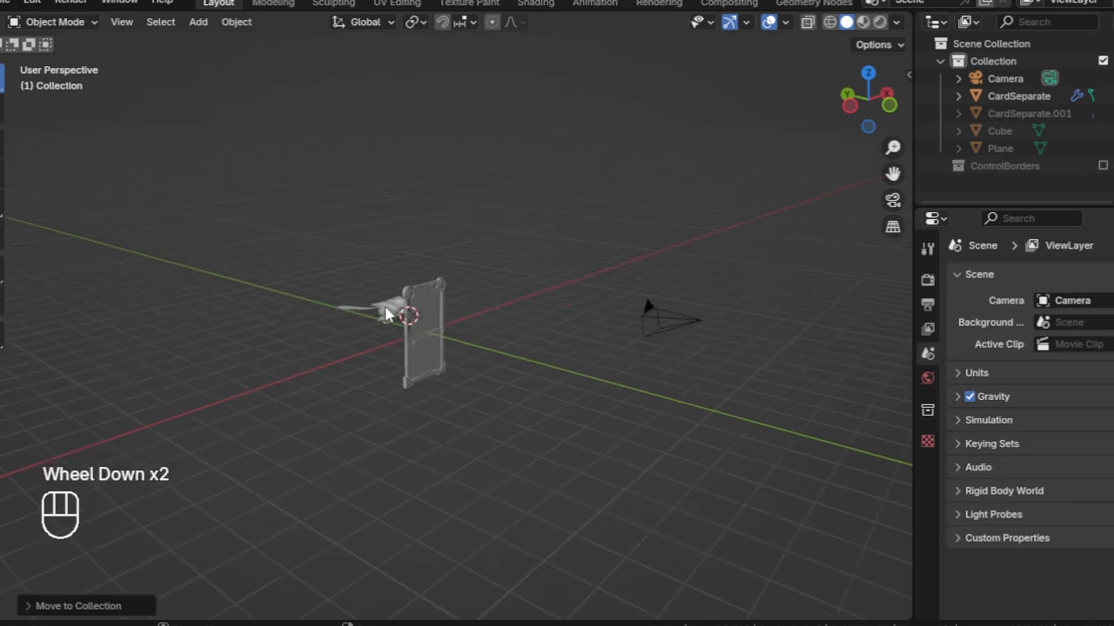
- Unhide the large plane behind the card, show the scene in Material Preview shading and select that plane
{"action": "left_click", "coordinate": [1010, 147]}
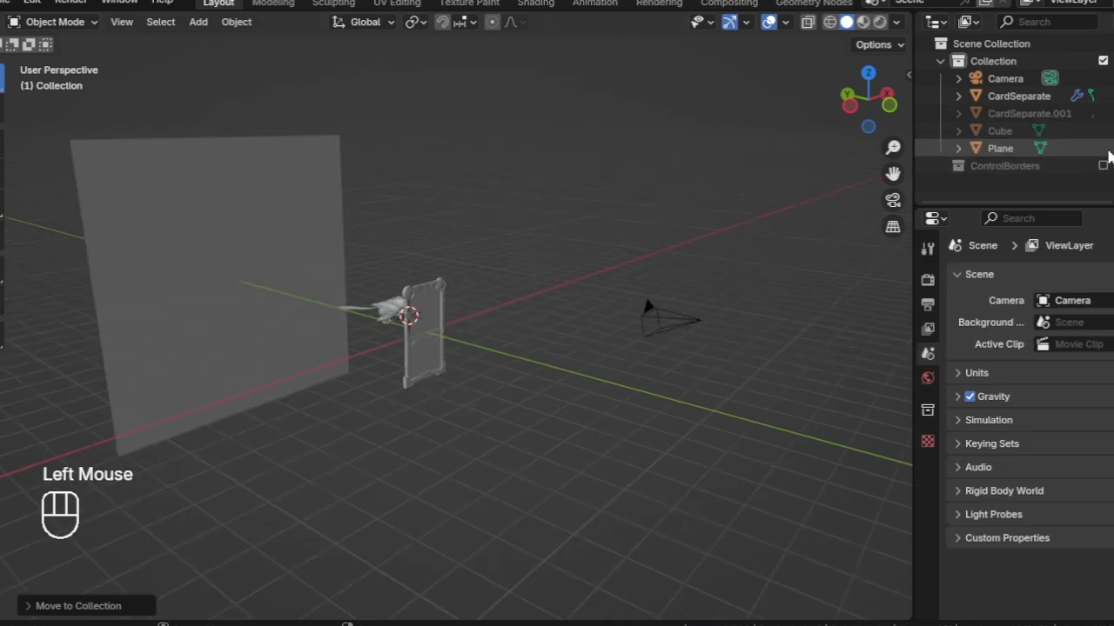
{"action": "left_click", "coordinate": [863, 23]}
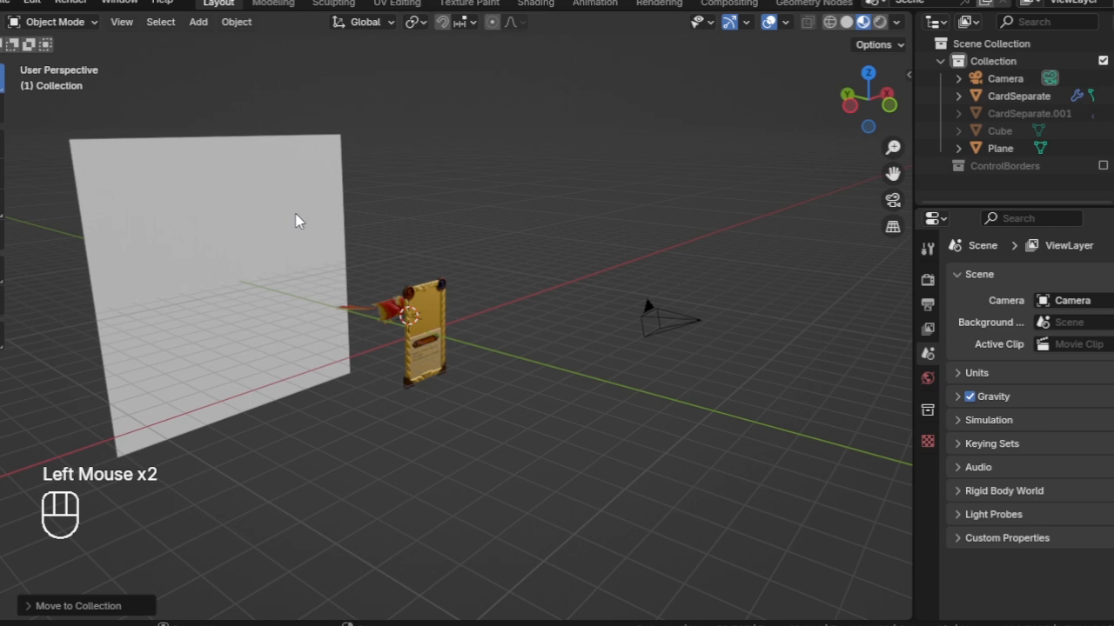
{"action": "left_click", "coordinate": [241, 270]}
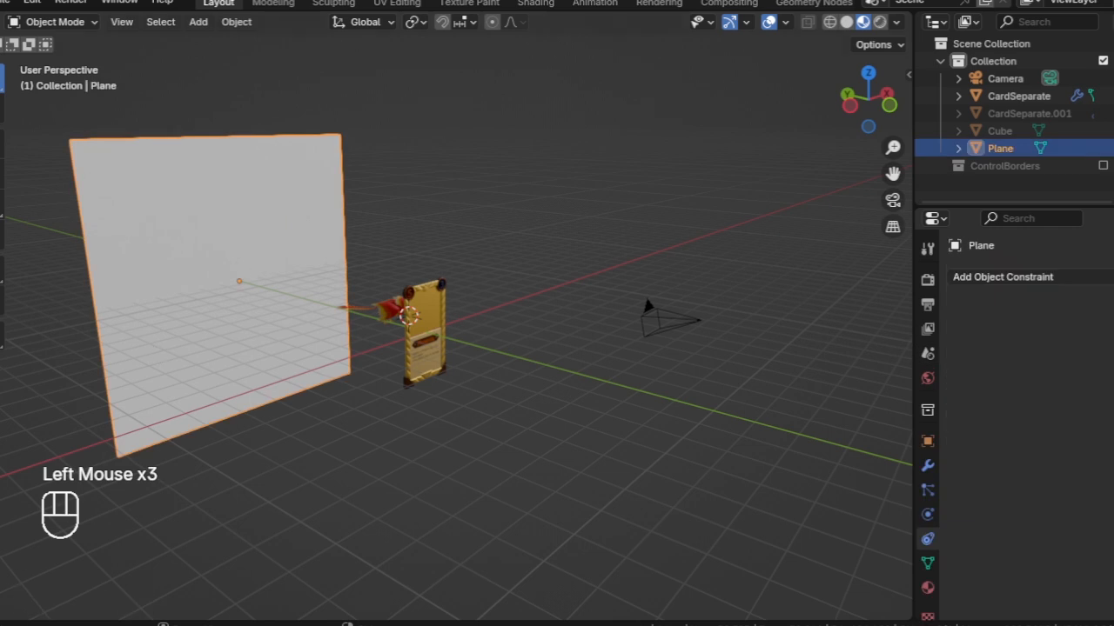
- Split the 3D viewport into an upper and a lower area and create a new material for the plane
{"action": "left_click_drag", "start_coordinate": [909, 617], "coordinate": [905, 458]}
{"action": "left_click_drag", "start_coordinate": [324, 406], "coordinate": [323, 375]}
{"action": "middle_click_drag", "start_coordinate": [321, 137], "coordinate": [353, 182], "text": "shift"}
{"action": "left_click", "coordinate": [930, 592]}
{"action": "left_click", "coordinate": [983, 353]}
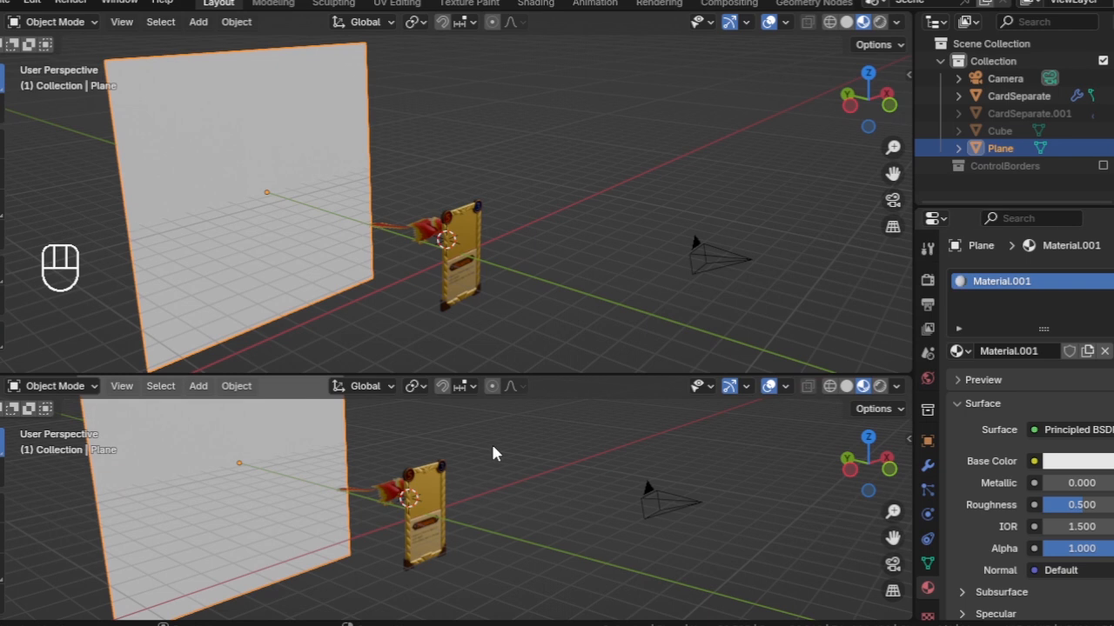
- Turn the lower area into a Shader Editor, hide its sidebar and enlarge it for the node work
{"action": "left_click", "coordinate": [10, 386]}
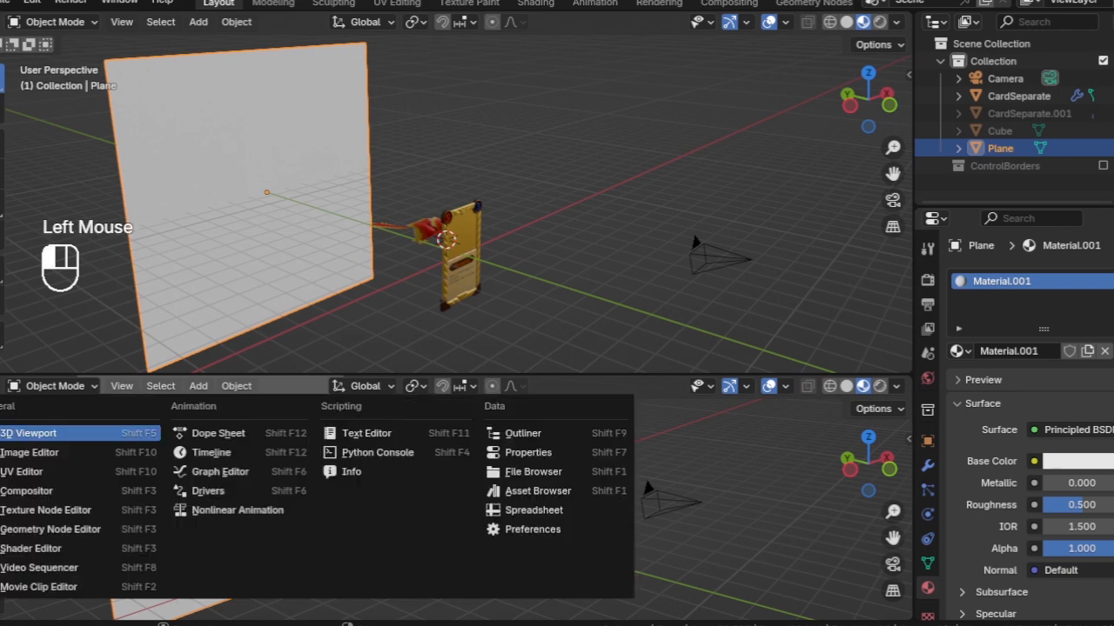
{"action": "left_click", "coordinate": [39, 543]}
{"action": "scroll", "coordinate": [255, 513], "scroll_direction": "up", "scroll_amount": 3}
{"action": "scroll", "coordinate": [252, 517], "scroll_direction": "down", "scroll_amount": 2}
{"action": "scroll", "coordinate": [252, 518], "scroll_direction": "up", "scroll_amount": 7}
{"action": "scroll", "coordinate": [252, 518], "scroll_direction": "down", "scroll_amount": 1}
{"action": "scroll", "coordinate": [250, 522], "scroll_direction": "up", "scroll_amount": 2}
{"action": "middle_click_drag", "start_coordinate": [250, 523], "coordinate": [122, 484]}
{"action": "key", "text": "n"}
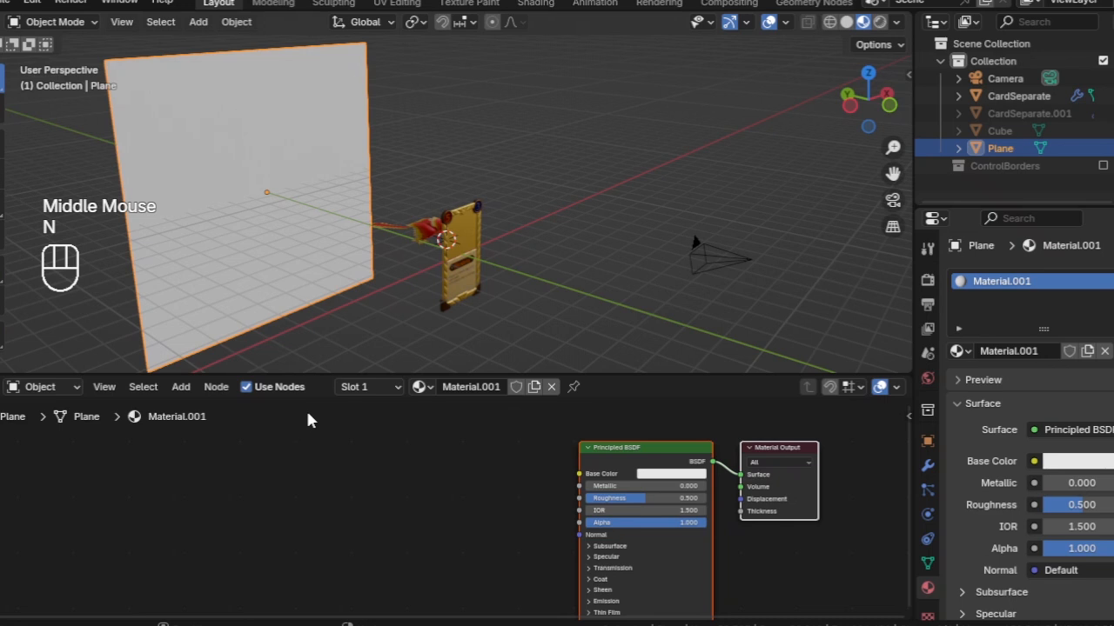
{"action": "left_click_drag", "start_coordinate": [326, 374], "coordinate": [325, 261]}
{"action": "middle_click_drag", "start_coordinate": [361, 153], "coordinate": [380, 185], "text": "shift"}
- Add a Texture Coordinate node to the material and set its object to Top
{"action": "left_click", "coordinate": [60, 452]}
{"action": "middle_click_drag", "start_coordinate": [60, 453], "coordinate": [153, 445]}
{"action": "left_click", "coordinate": [103, 424]}
{"action": "key", "text": "shift+a"}
{"action": "type", "text": "t"}
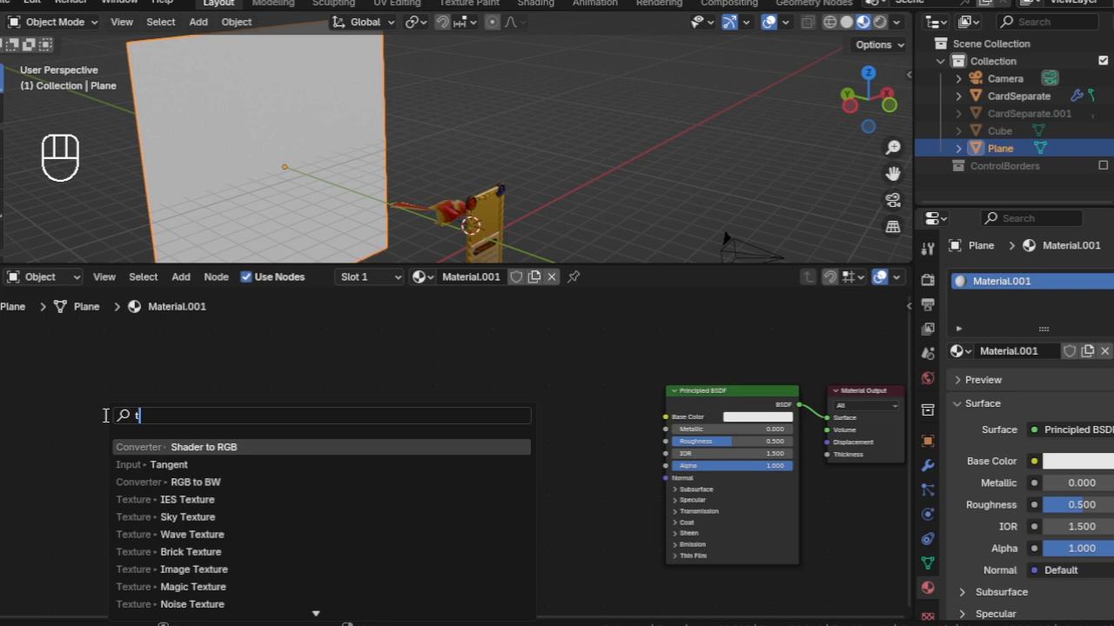
{"action": "type", "text": "exture c"}
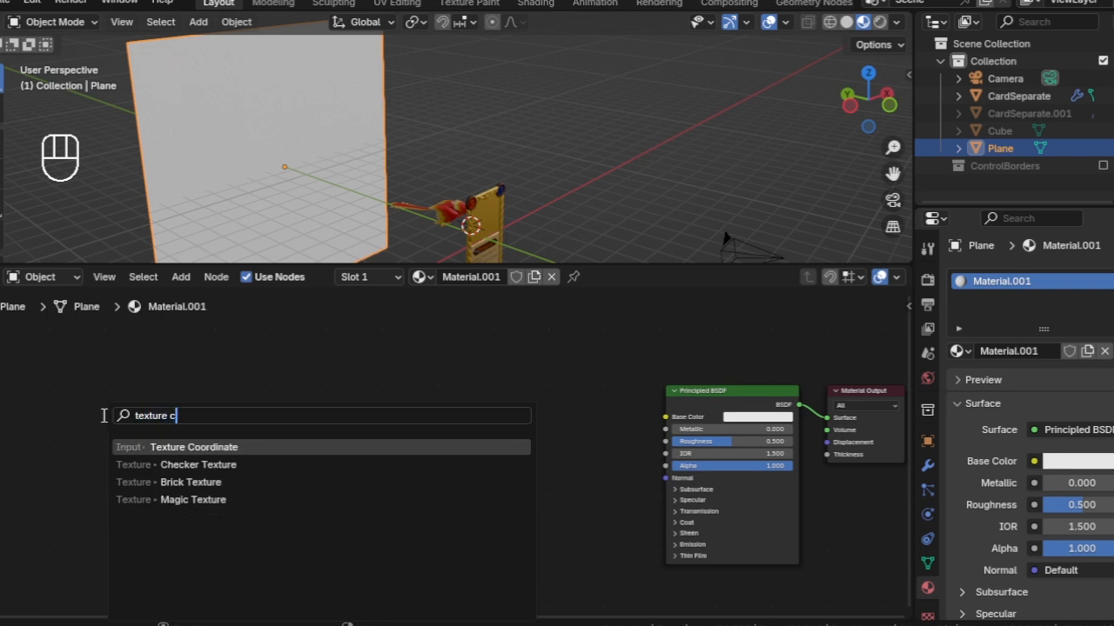
{"action": "left_click", "coordinate": [183, 447]}
{"action": "left_click", "coordinate": [68, 399]}
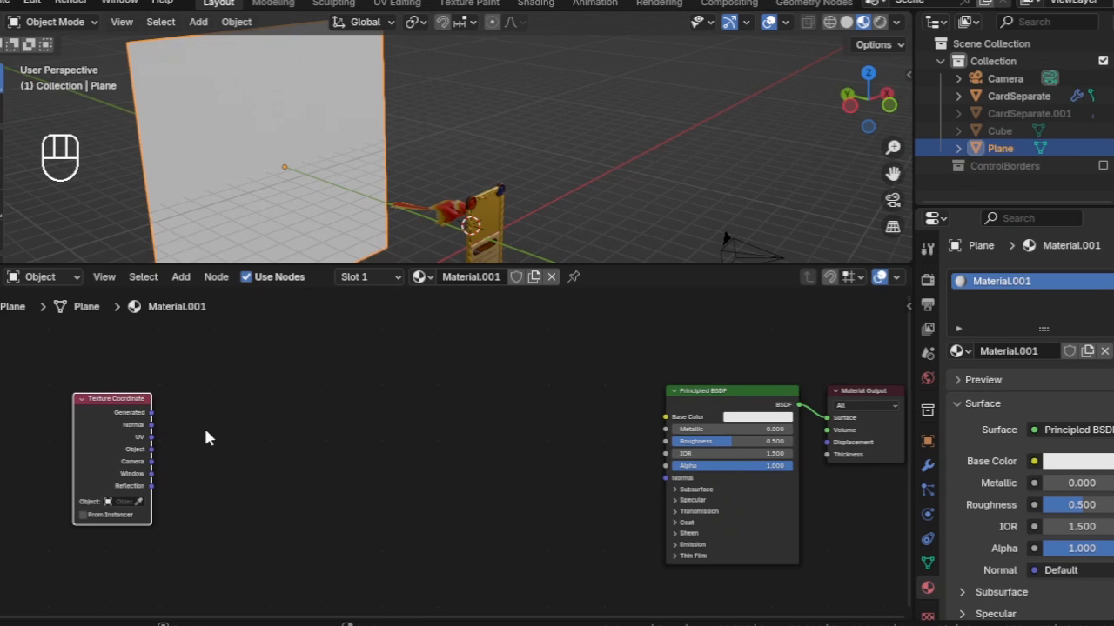
{"action": "left_click", "coordinate": [128, 506]}
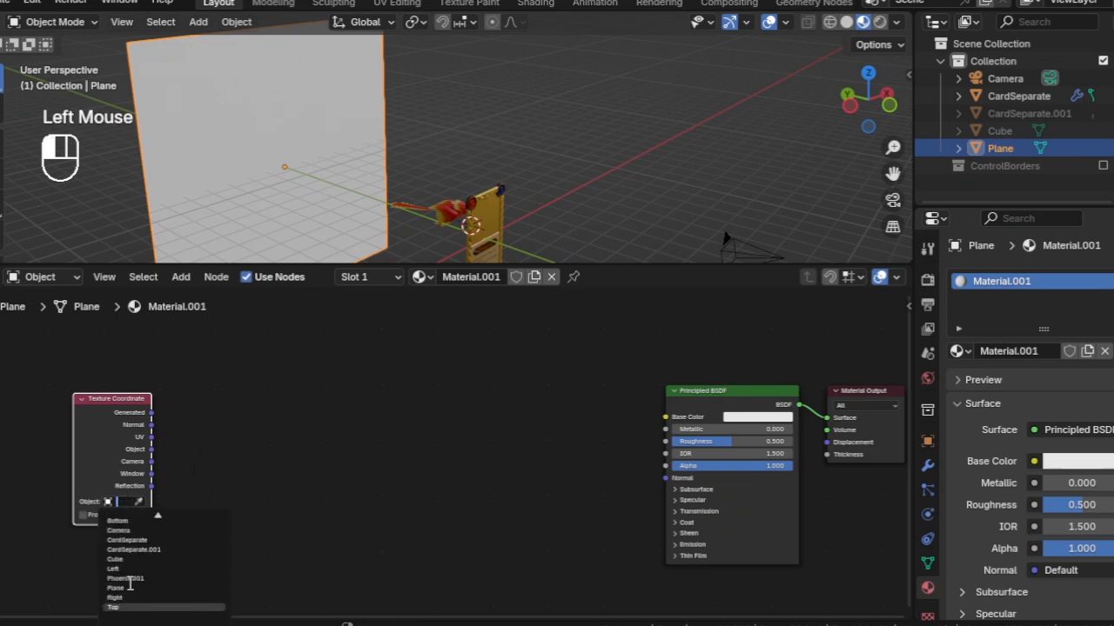
{"action": "left_click", "coordinate": [124, 611]}
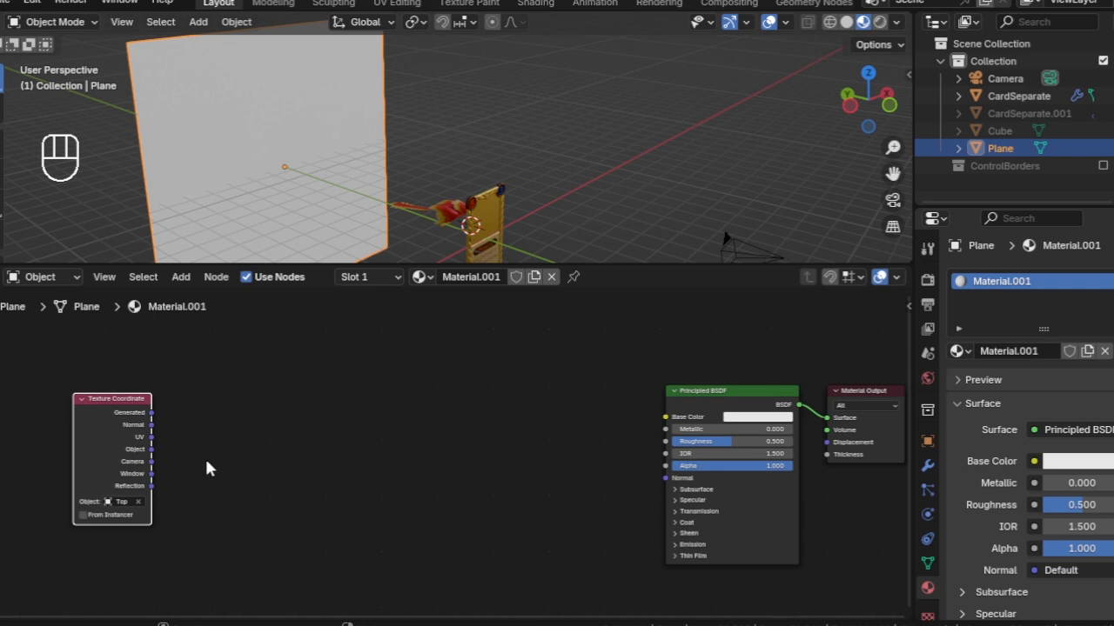
- Add a Mapping node with its Vector input fed by the Texture Coordinate node's Object output
{"action": "left_click_drag", "start_coordinate": [153, 449], "coordinate": [217, 455]}
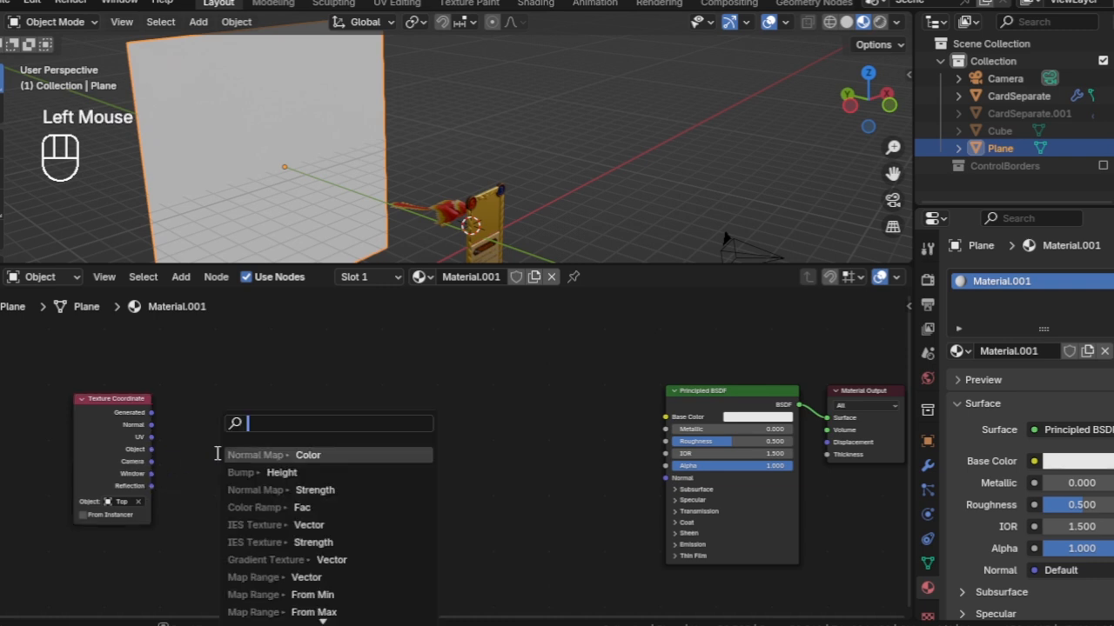
{"action": "type", "text": "mapp"}
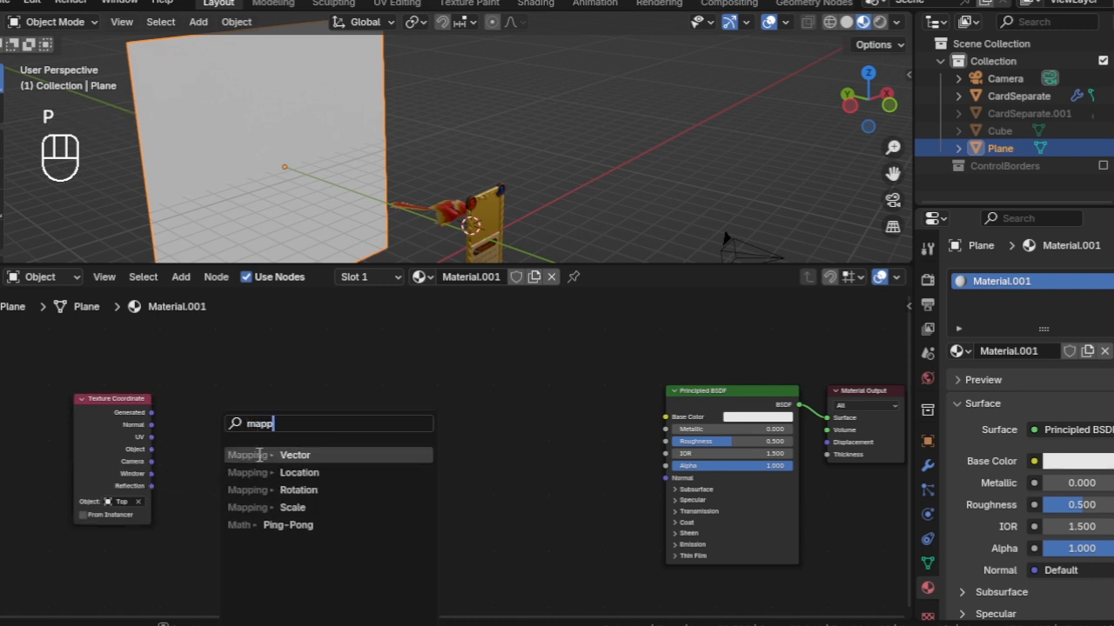
{"action": "left_click", "coordinate": [258, 455]}
{"action": "left_click", "coordinate": [248, 401]}
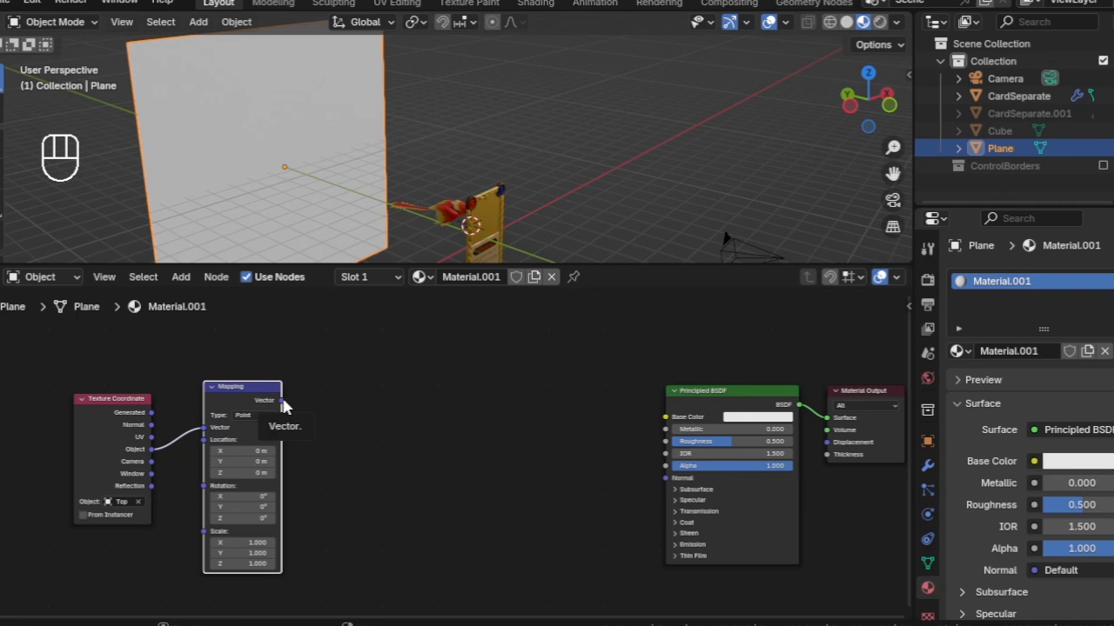
- Add a Linear Gradient Texture after the Mapping node and connect its Color to the Principled BSDF's Base Color
{"action": "left_click_drag", "start_coordinate": [281, 400], "coordinate": [338, 424]}
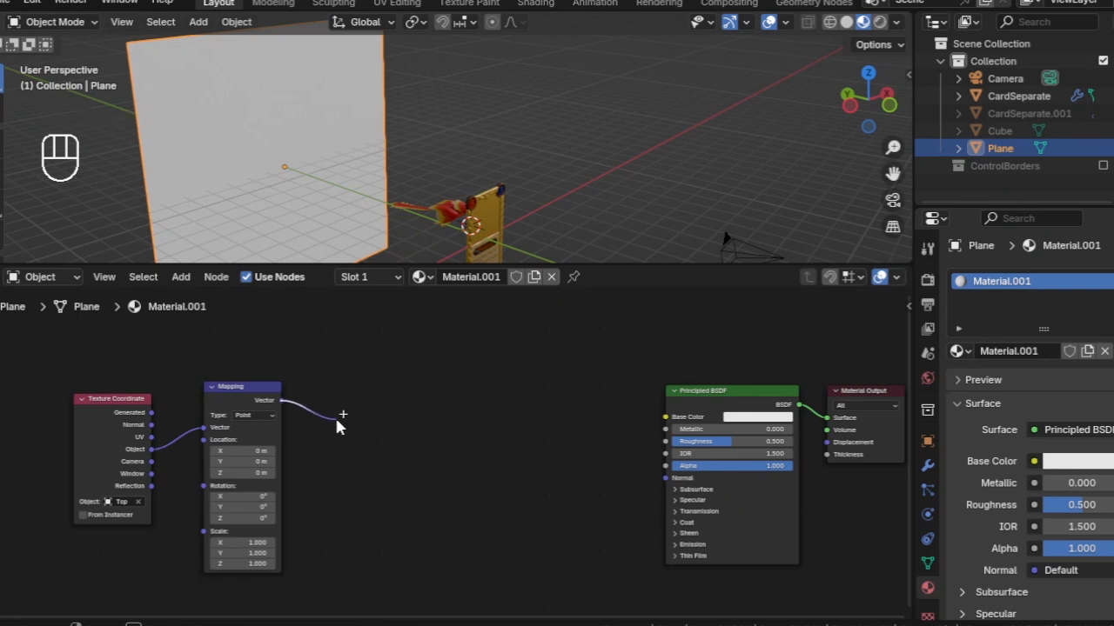
{"action": "type", "text": "gra"}
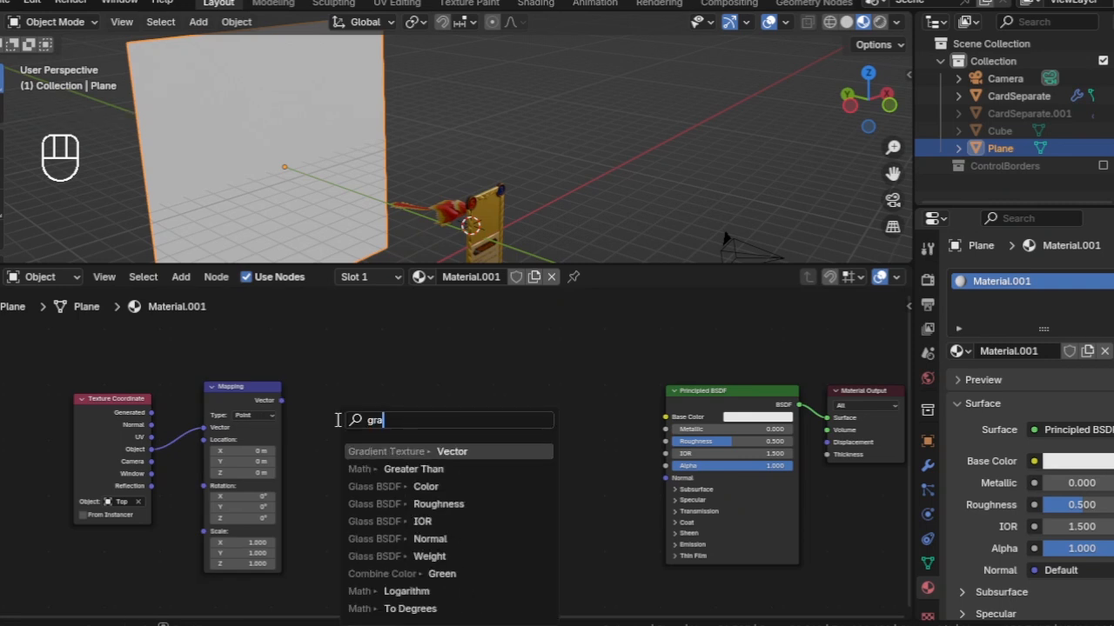
{"action": "key", "text": "Return"}
{"action": "left_click", "coordinate": [412, 450]}
{"action": "left_click", "coordinate": [411, 454]}
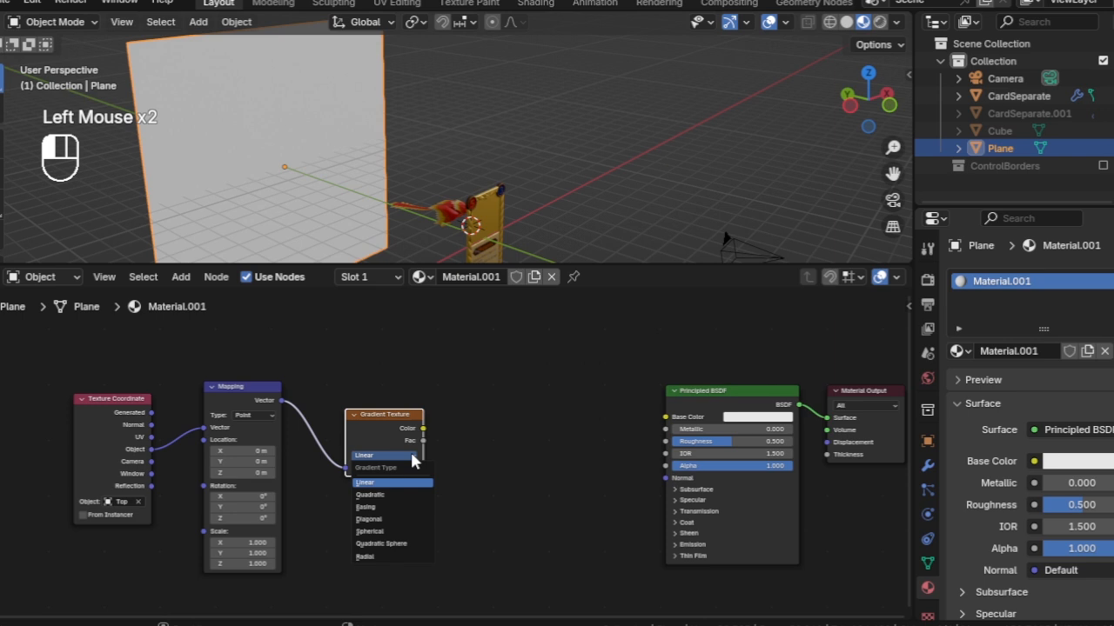
{"action": "left_click_drag", "start_coordinate": [423, 428], "coordinate": [665, 419]}
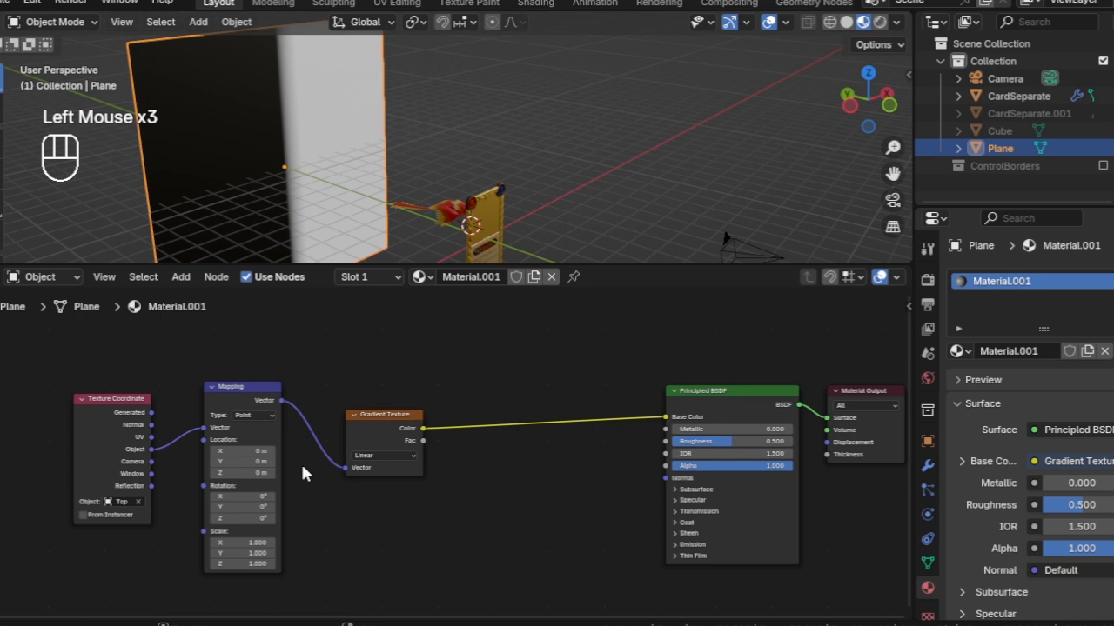
- Set the Mapping node's Y rotation to 90°
{"action": "left_click_drag", "start_coordinate": [259, 507], "coordinate": [292, 507]}
{"action": "double_click", "coordinate": [244, 508]}
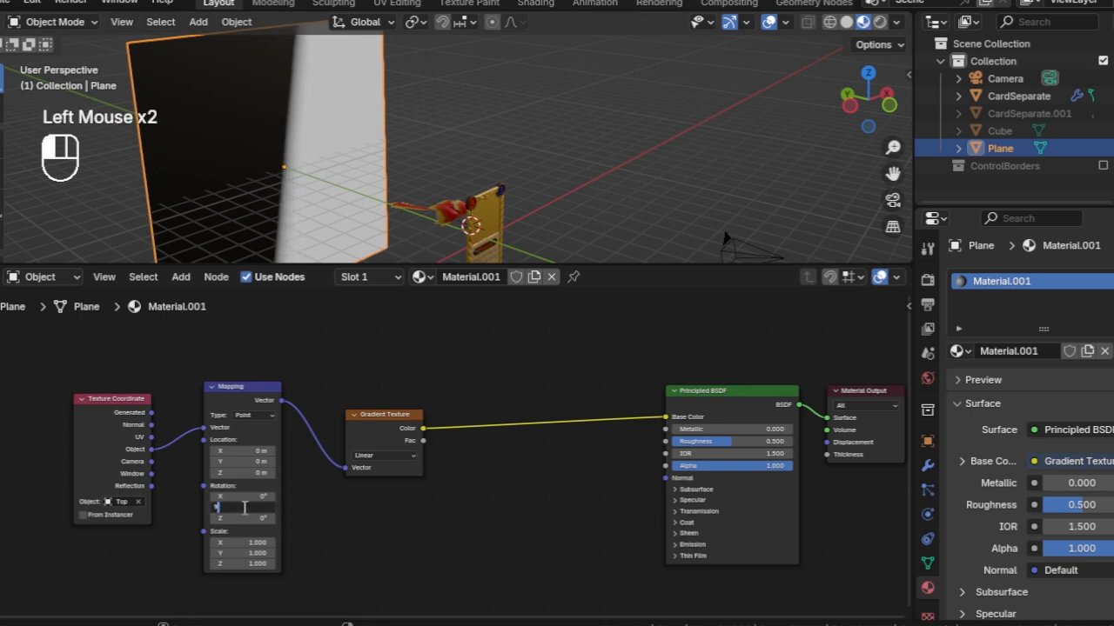
{"action": "key", "text": "Return"}
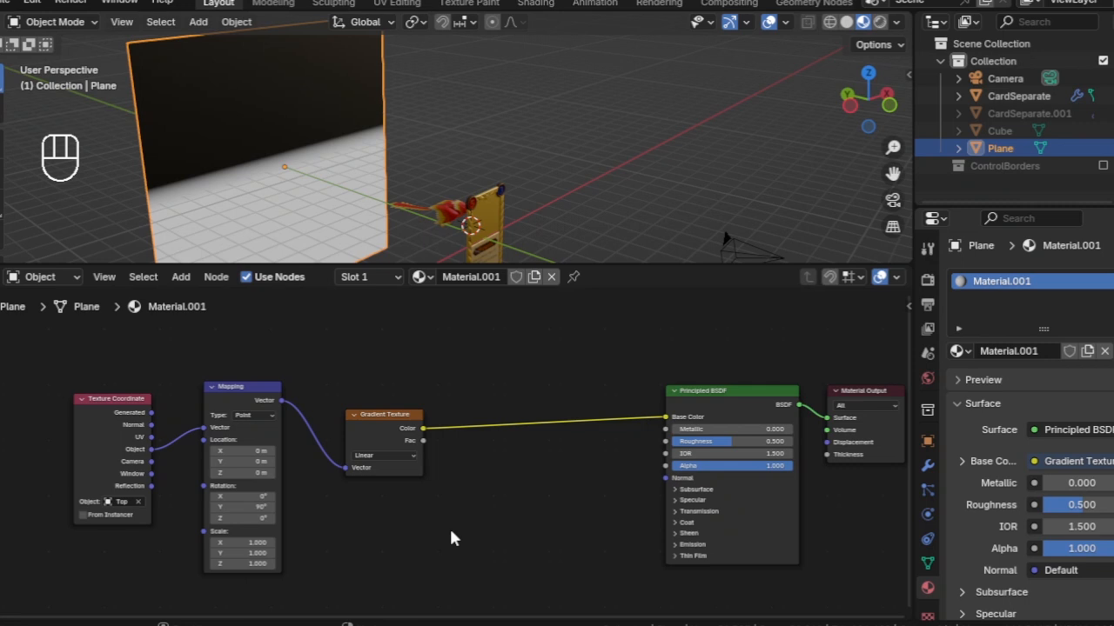
- Insert a Color Ramp between the Gradient Texture and the Principled BSDF and set its interpolation to Constant
{"action": "key", "text": "shift+a"}
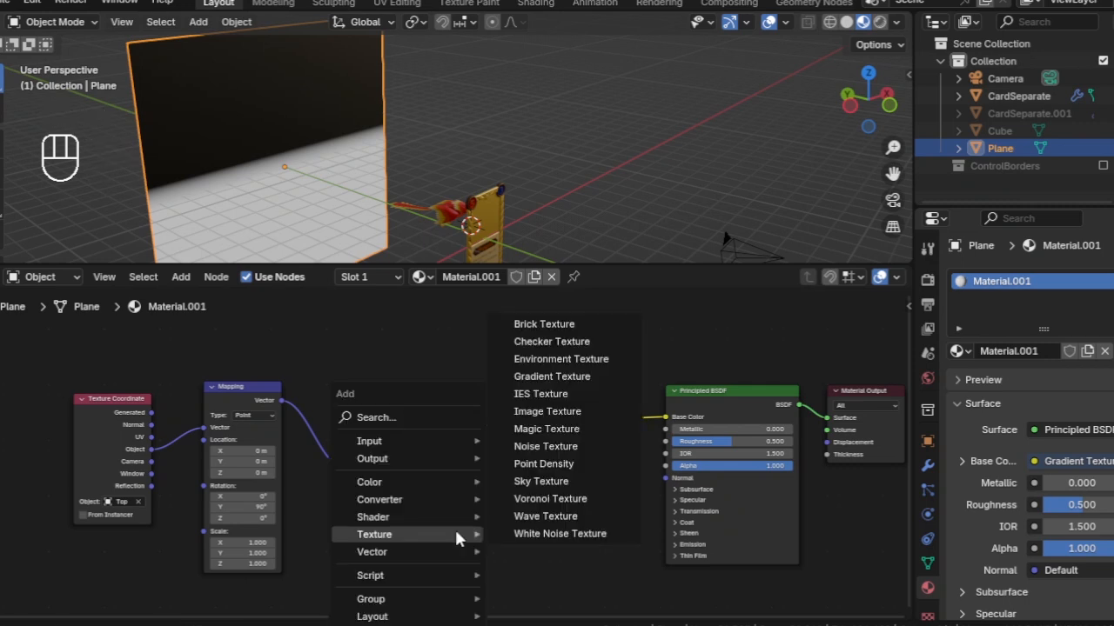
{"action": "mouse_move", "coordinate": [441, 546]}
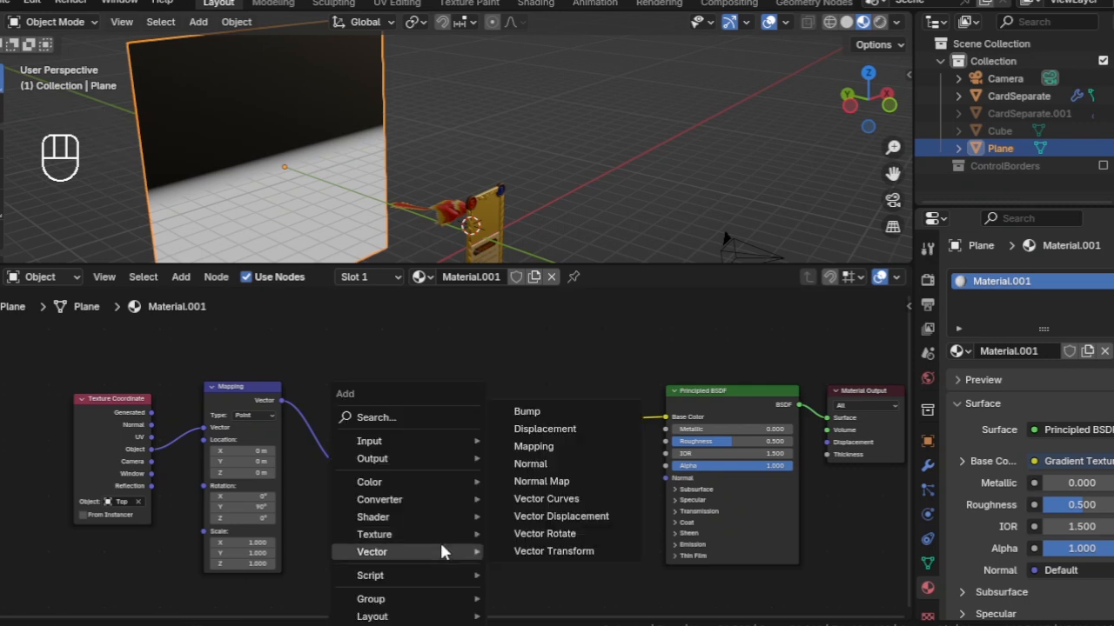
{"action": "mouse_move", "coordinate": [435, 498]}
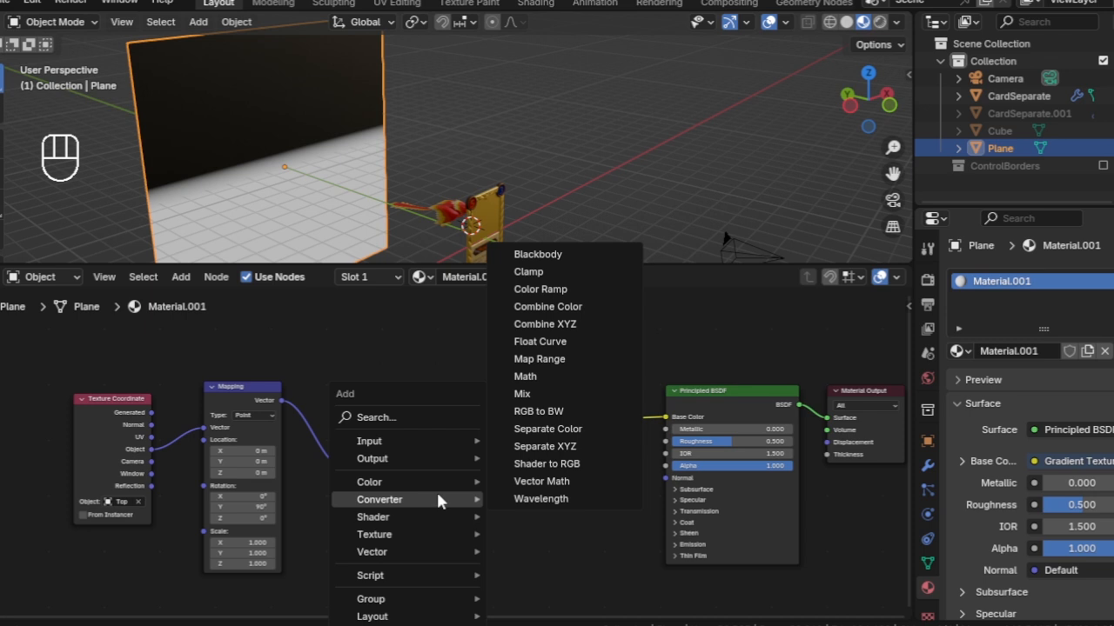
{"action": "left_click", "coordinate": [541, 289]}
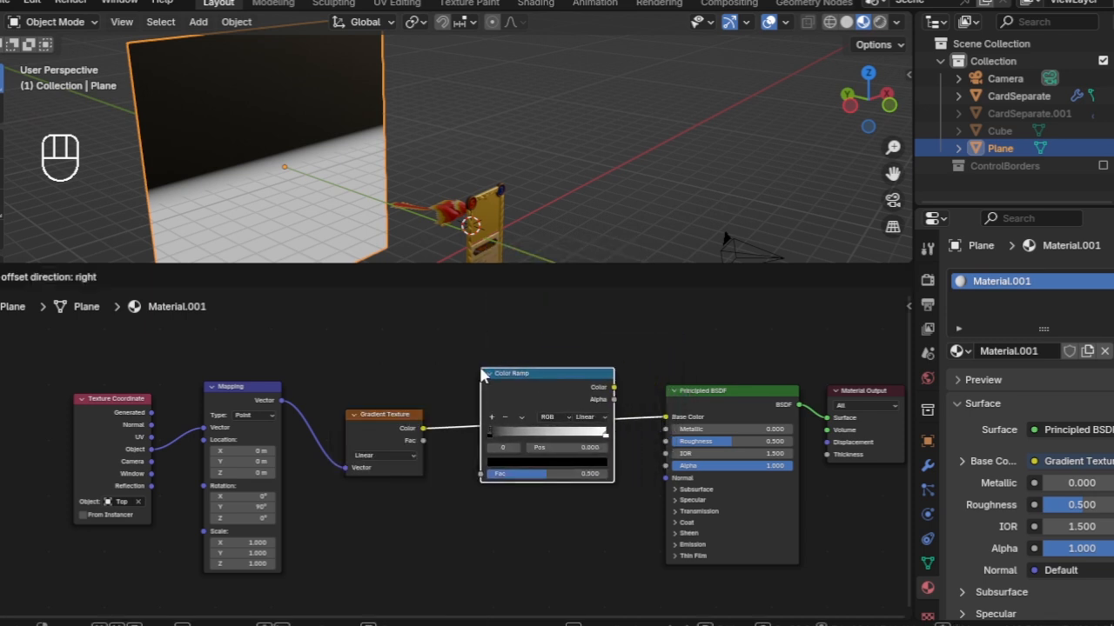
{"action": "left_click", "coordinate": [483, 374]}
{"action": "left_click", "coordinate": [598, 421]}
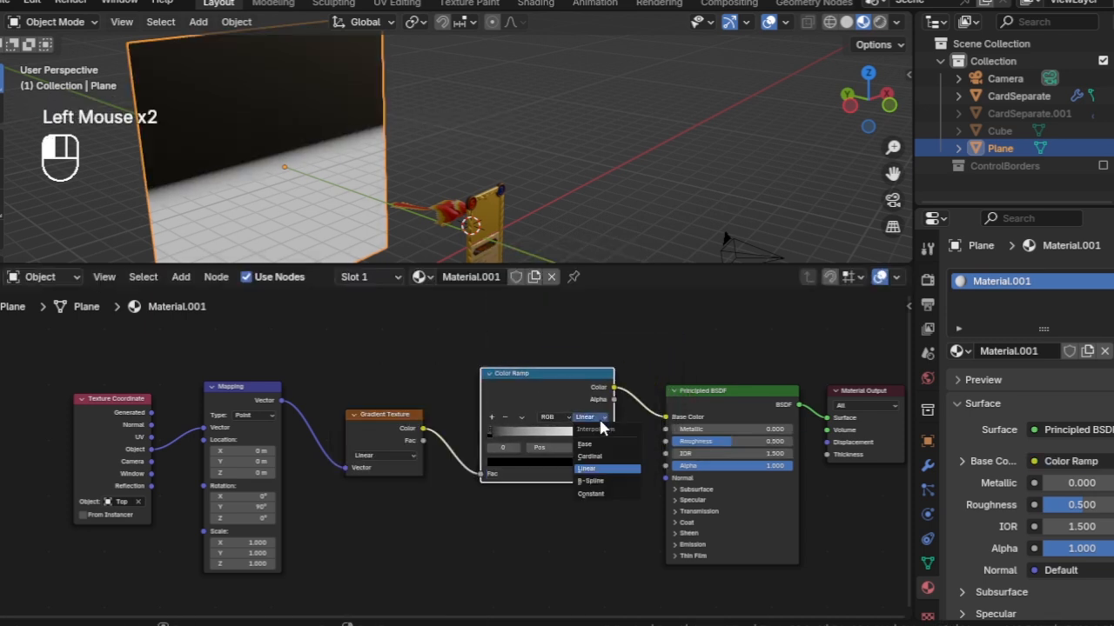
{"action": "left_click", "coordinate": [599, 493]}
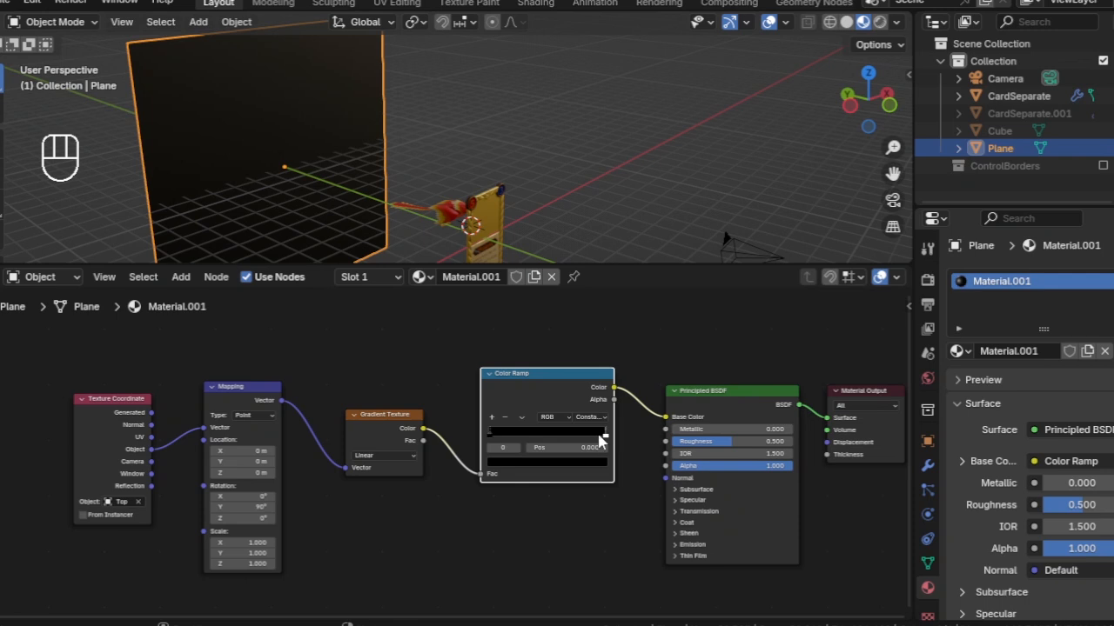
- Move the Color Ramp's white stop next to the black one, at position 0.008
{"action": "mouse_move", "coordinate": [600, 441]}
{"action": "left_mouse_down"}
{"action": "mouse_move", "coordinate": [484, 441]}
{"action": "mouse_move", "coordinate": [527, 421]}
{"action": "left_mouse_up"}
{"action": "scroll", "coordinate": [485, 435], "scroll_direction": "down", "scroll_amount": 1}
{"action": "scroll", "coordinate": [486, 435], "scroll_direction": "up", "scroll_amount": 5}
{"action": "key", "text": "Left"}
{"action": "key", "text": "Left"}
{"action": "key", "text": "Left"}
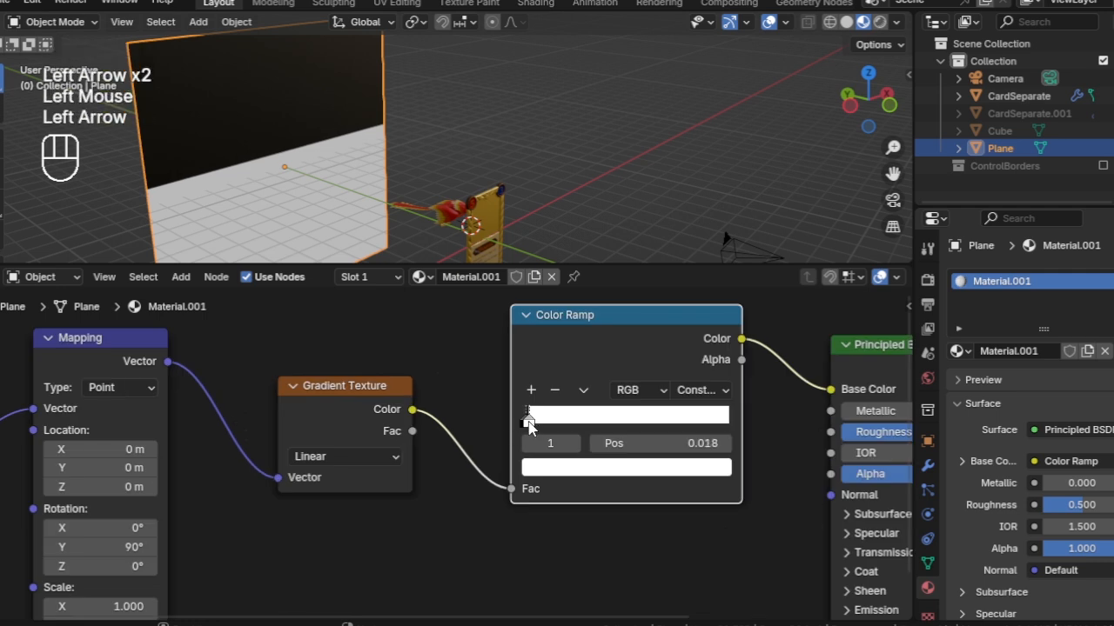
{"action": "scroll", "coordinate": [654, 447], "scroll_direction": "down", "scroll_amount": 1, "text": "ctrl"}
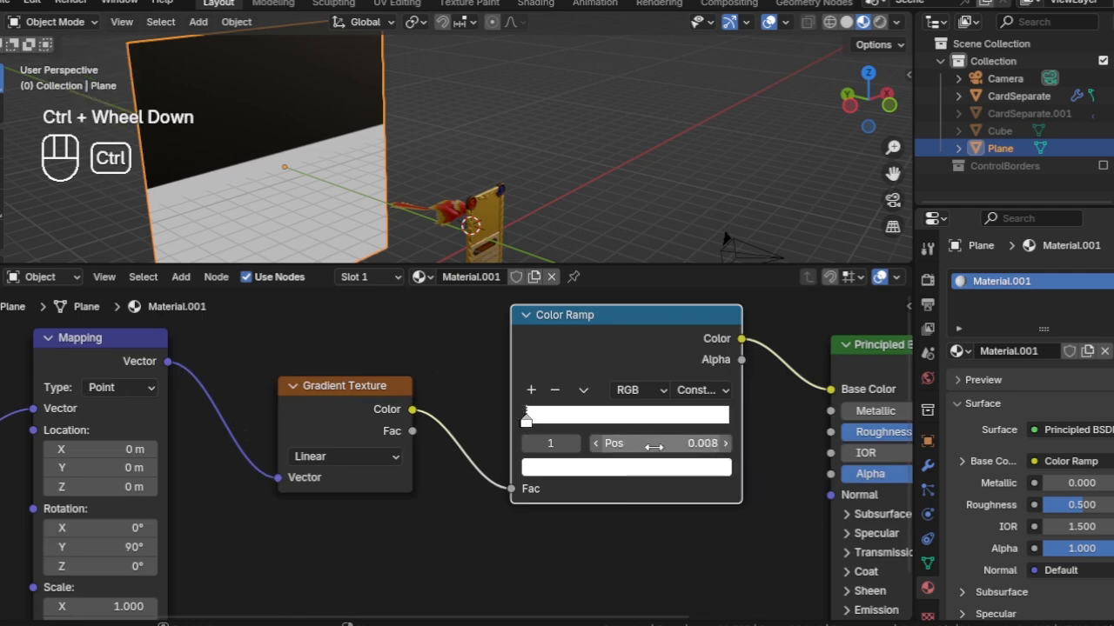
- Connect the Color Ramp's Color output to the Principled BSDF's Alpha input, enlarge the 3D viewport and check the plane through the camera
{"action": "scroll", "coordinate": [430, 369], "scroll_direction": "down", "scroll_amount": 7}
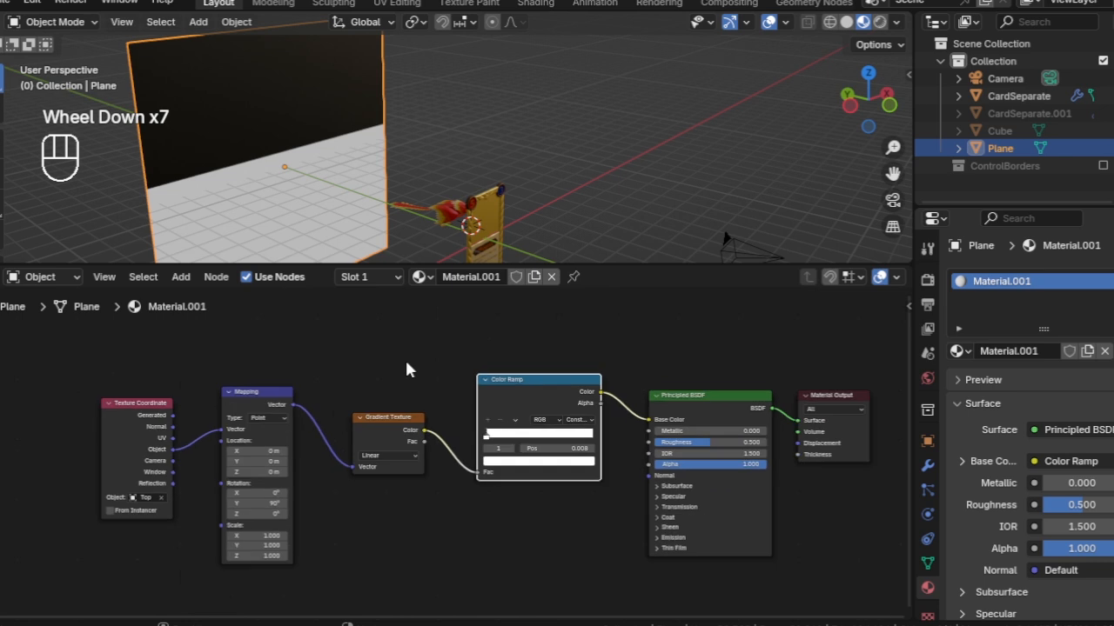
{"action": "middle_click_drag", "start_coordinate": [621, 460], "coordinate": [607, 439]}
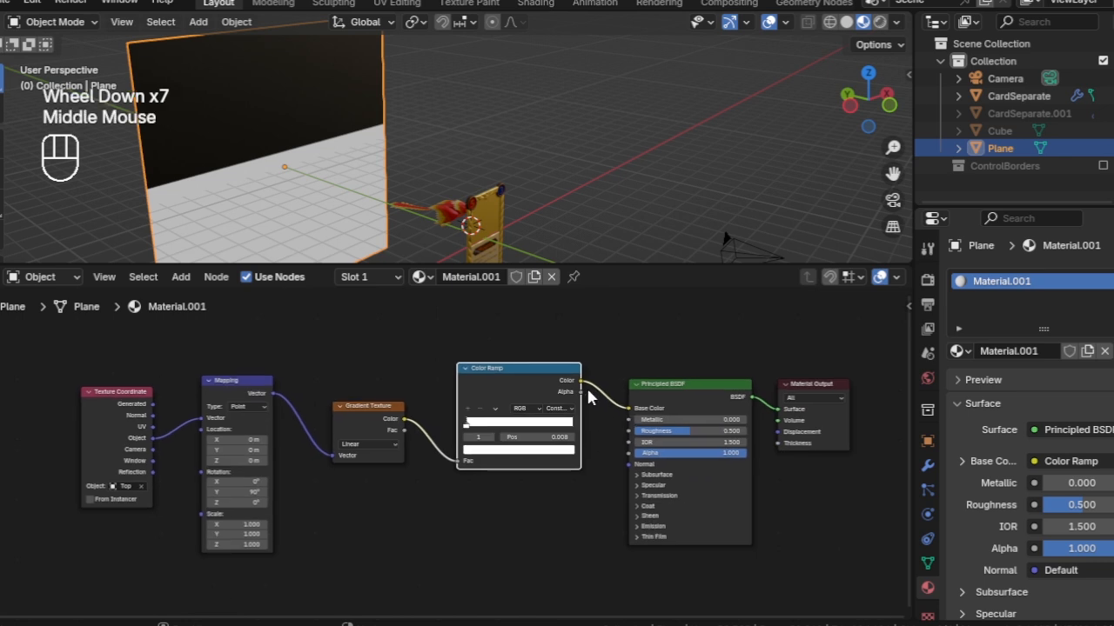
{"action": "left_click_drag", "start_coordinate": [580, 381], "coordinate": [623, 461]}
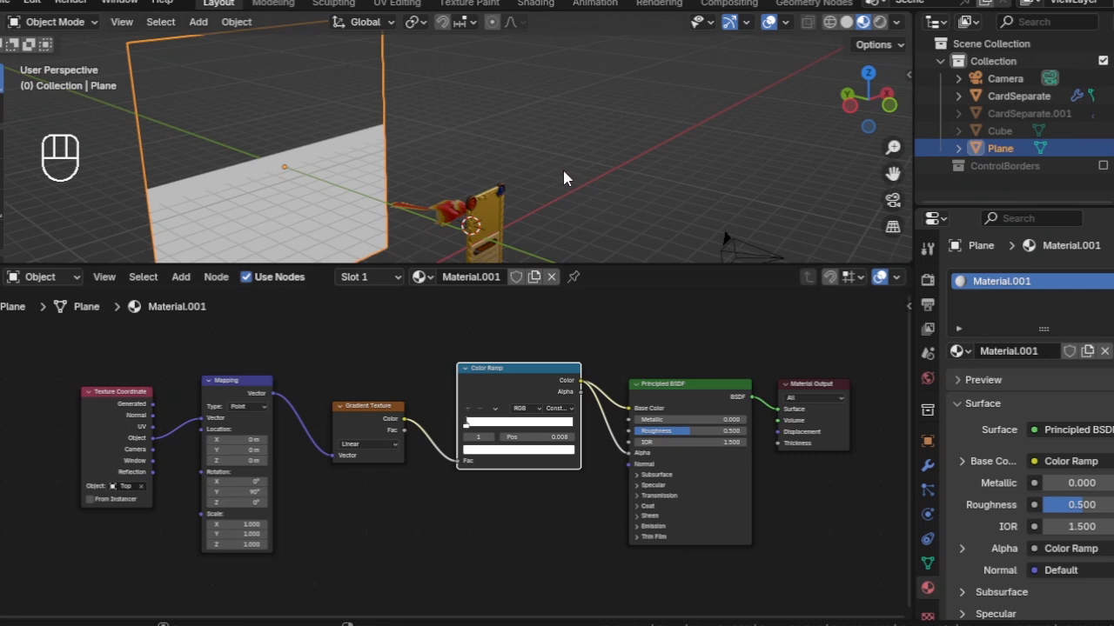
{"action": "left_click_drag", "start_coordinate": [597, 264], "coordinate": [592, 320]}
{"action": "key", "text": "KP_0"}
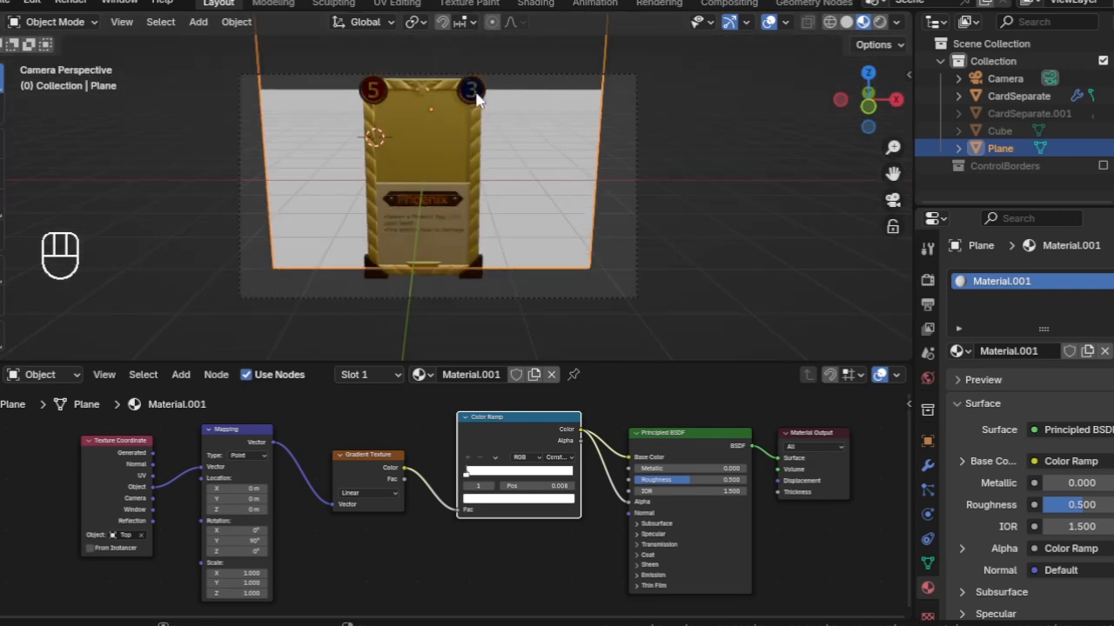
{"action": "middle_click_drag", "start_coordinate": [342, 209], "coordinate": [413, 218]}
{"action": "scroll", "coordinate": [413, 222], "scroll_direction": "down", "scroll_amount": 4}
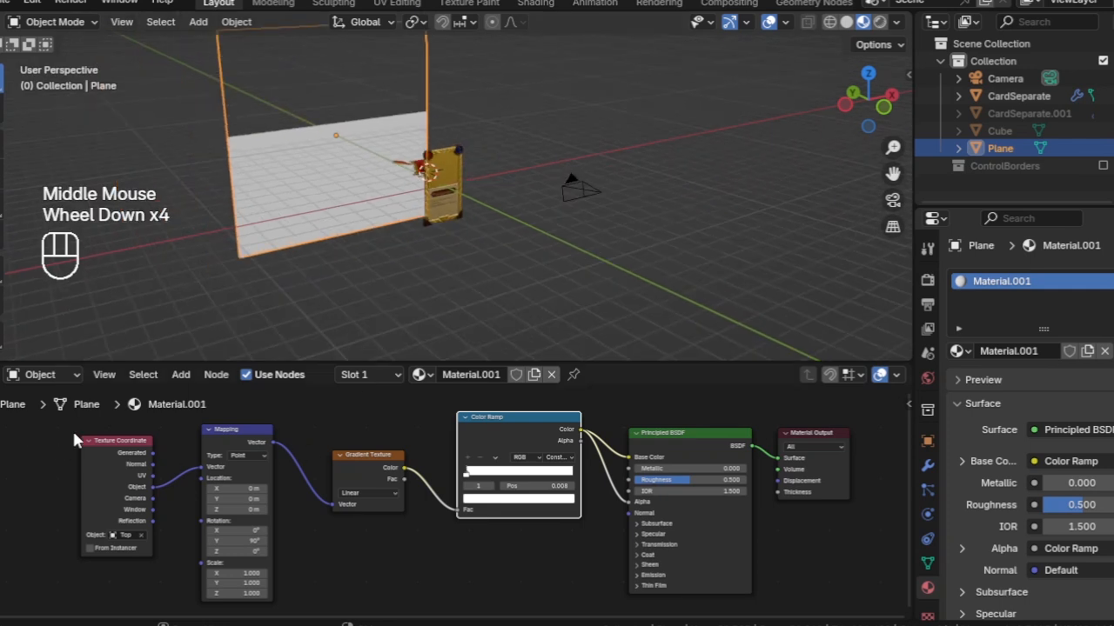
- Collapse the Mapping and Gradient Texture nodes and select them together with the Texture Coordinate node
{"action": "scroll", "coordinate": [74, 440], "scroll_direction": "down", "scroll_amount": 3}
{"action": "scroll", "coordinate": [56, 440], "scroll_direction": "down", "scroll_amount": 2}
{"action": "middle_click_drag", "start_coordinate": [57, 440], "coordinate": [344, 432]}
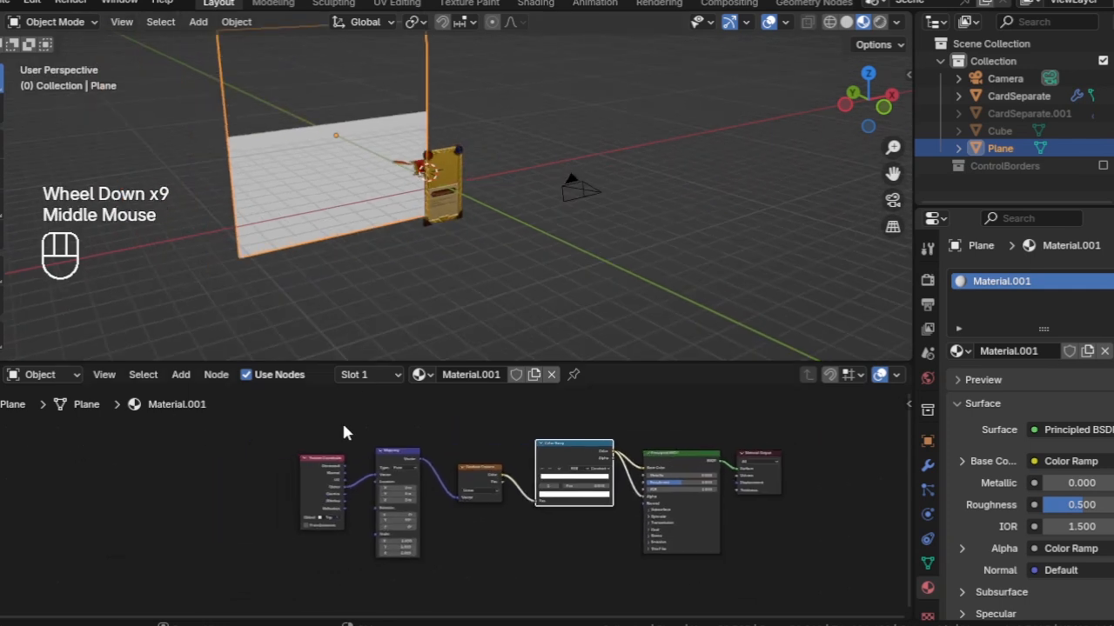
{"action": "left_click", "coordinate": [383, 450]}
{"action": "left_click", "coordinate": [462, 467]}
{"action": "left_click_drag", "start_coordinate": [275, 419], "coordinate": [487, 531]}
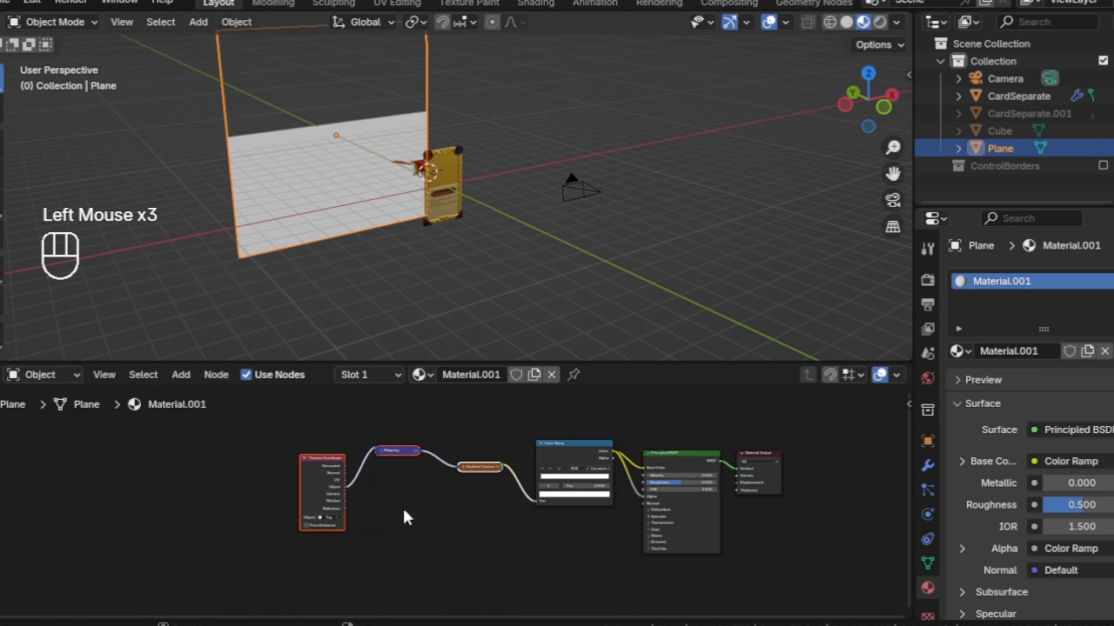
- Move the Texture Coordinate, Mapping and Gradient Texture chain up and place a duplicate of it below
{"action": "key", "text": "g"}
{"action": "key", "text": "y"}
{"action": "left_click", "coordinate": [396, 461]}
{"action": "key", "text": "shift+d"}
{"action": "left_click", "coordinate": [394, 555]}
{"action": "scroll", "coordinate": [374, 546], "scroll_direction": "up", "scroll_amount": 4}
{"action": "scroll", "coordinate": [374, 546], "scroll_direction": "down", "scroll_amount": 1}
{"action": "scroll", "coordinate": [374, 546], "scroll_direction": "up", "scroll_amount": 1}
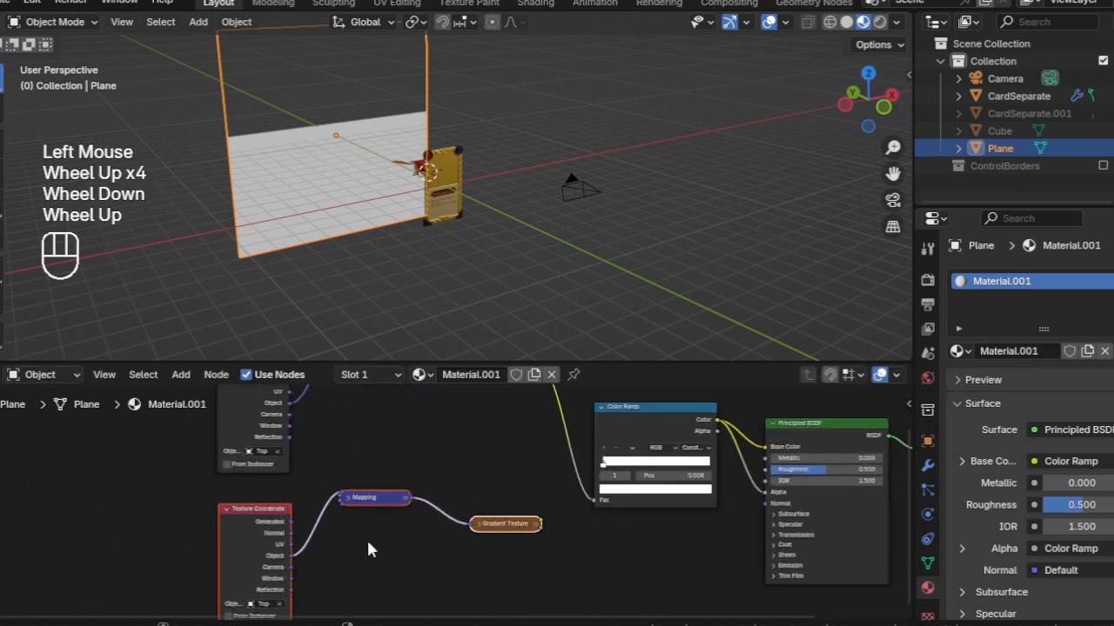
- Set the duplicated Texture Coordinate node's object to the bottom border plane
{"action": "middle_click_drag", "start_coordinate": [368, 542], "coordinate": [409, 476]}
{"action": "scroll", "coordinate": [409, 475], "scroll_direction": "up", "scroll_amount": 2}
{"action": "left_click", "coordinate": [288, 546]}
{"action": "left_click", "coordinate": [289, 437]}
{"action": "middle_click_drag", "start_coordinate": [445, 392], "coordinate": [385, 476]}
{"action": "scroll", "coordinate": [385, 476], "scroll_direction": "down", "scroll_amount": 1}
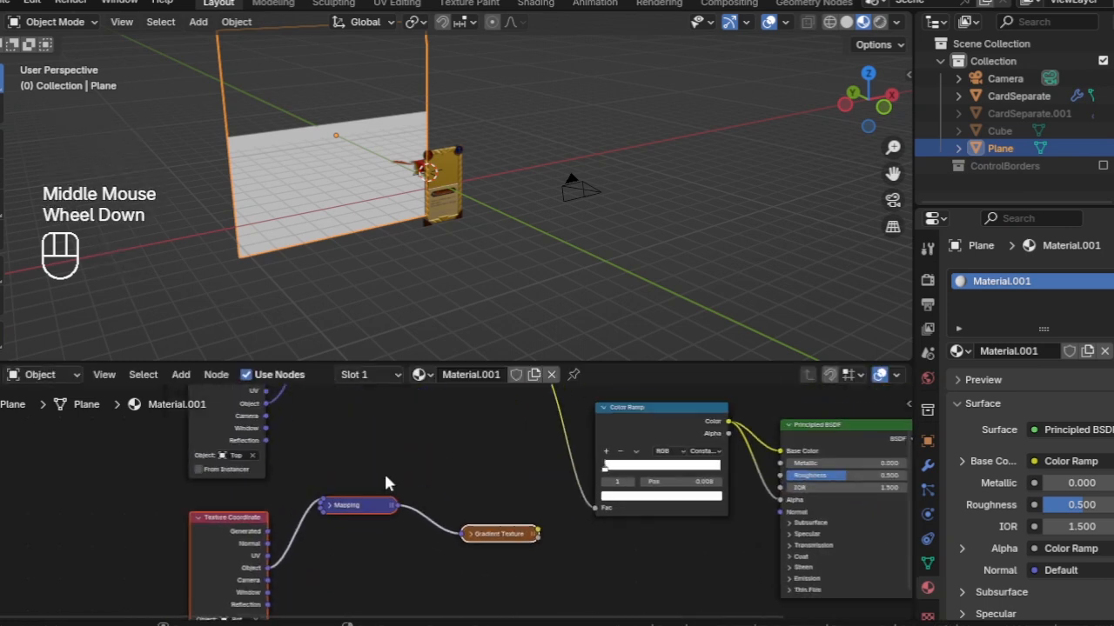
- Move the Color Ramp, Principled BSDF and Material Output nodes farther away from the gradient chains to make room
{"action": "scroll", "coordinate": [386, 476], "scroll_direction": "down", "scroll_amount": 1}
{"action": "middle_click_drag", "start_coordinate": [524, 459], "coordinate": [417, 495]}
{"action": "scroll", "coordinate": [435, 496], "scroll_direction": "down", "scroll_amount": 3}
{"action": "left_click_drag", "start_coordinate": [461, 437], "coordinate": [756, 579]}
{"action": "key", "text": "g"}
{"action": "key", "text": "x"}
{"action": "left_click", "coordinate": [901, 564]}
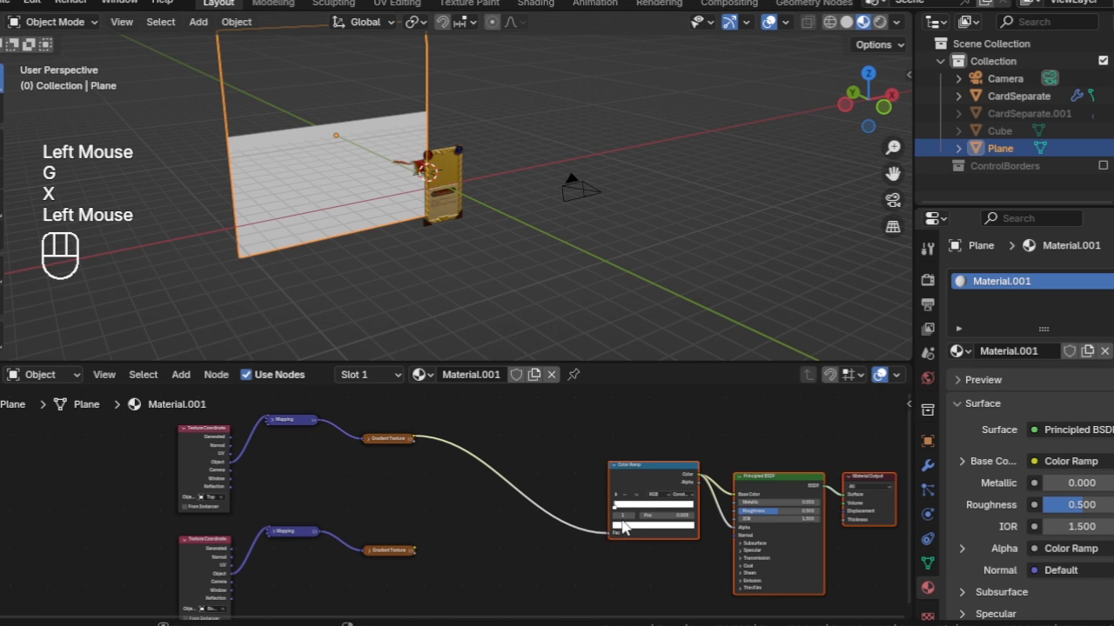
- Insert a Mix Color node before the Color Ramp and connect the second Gradient Texture's Color to its B input
{"action": "left_click", "coordinate": [515, 552]}
{"action": "key", "text": "shift+a"}
{"action": "mouse_move", "coordinate": [485, 490]}
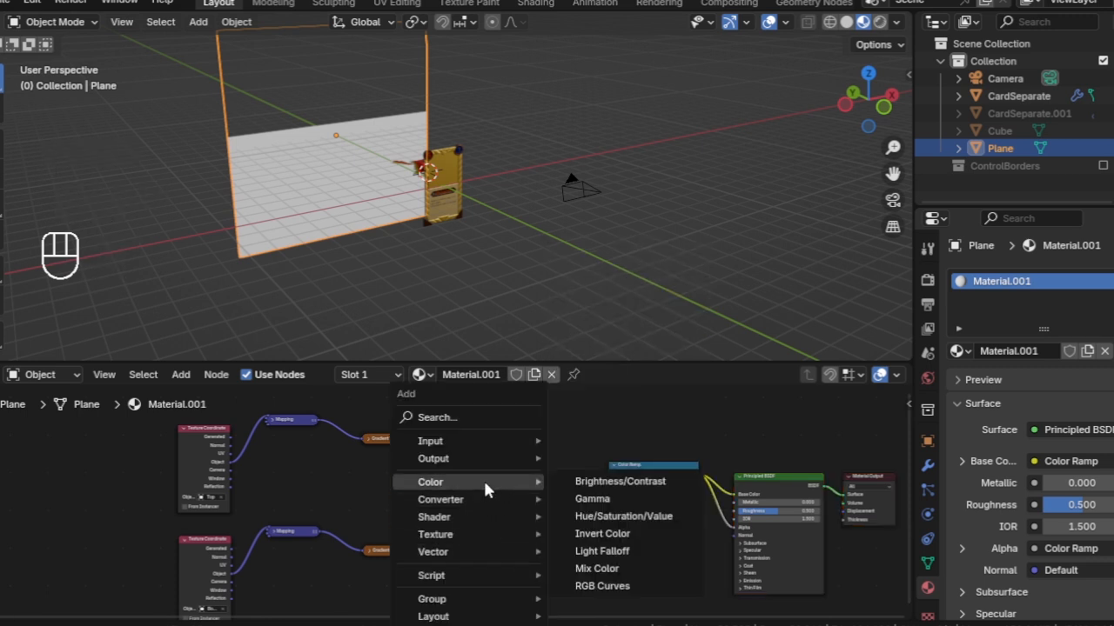
{"action": "left_click", "coordinate": [596, 568]}
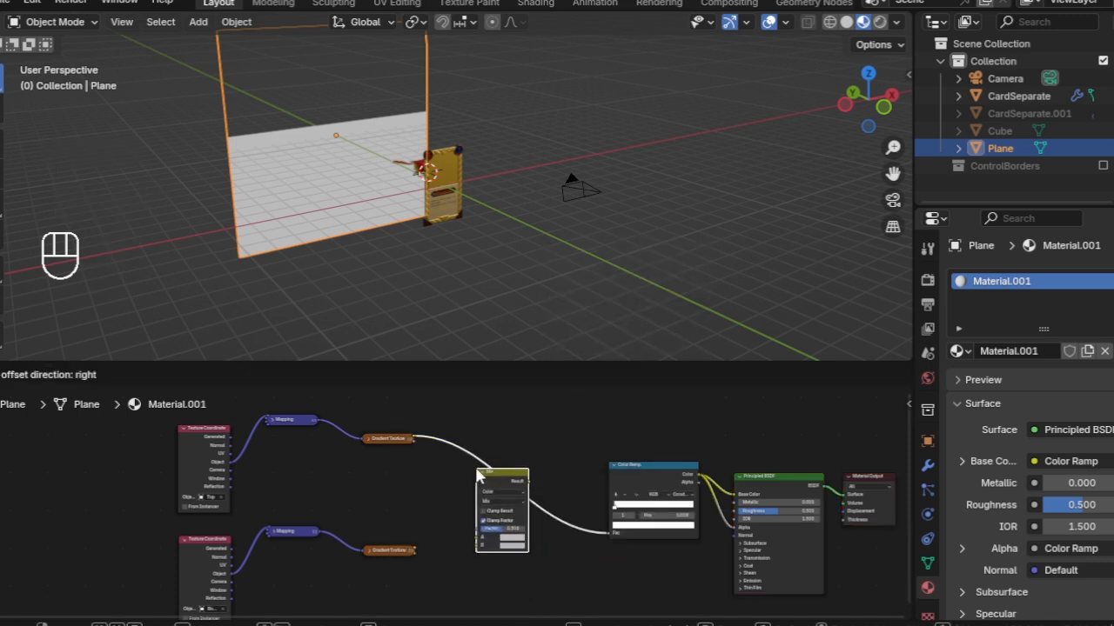
{"action": "left_click", "coordinate": [476, 477]}
{"action": "scroll", "coordinate": [433, 556], "scroll_direction": "up", "scroll_amount": 2}
{"action": "middle_click_drag", "start_coordinate": [433, 556], "coordinate": [370, 539]}
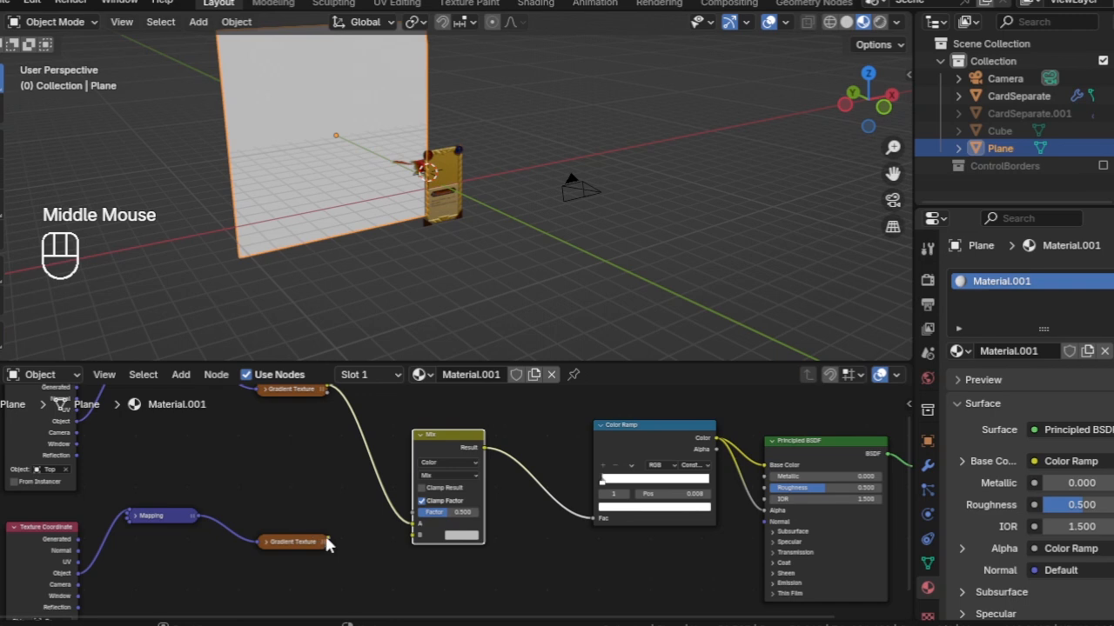
{"action": "left_click_drag", "start_coordinate": [327, 537], "coordinate": [414, 534]}
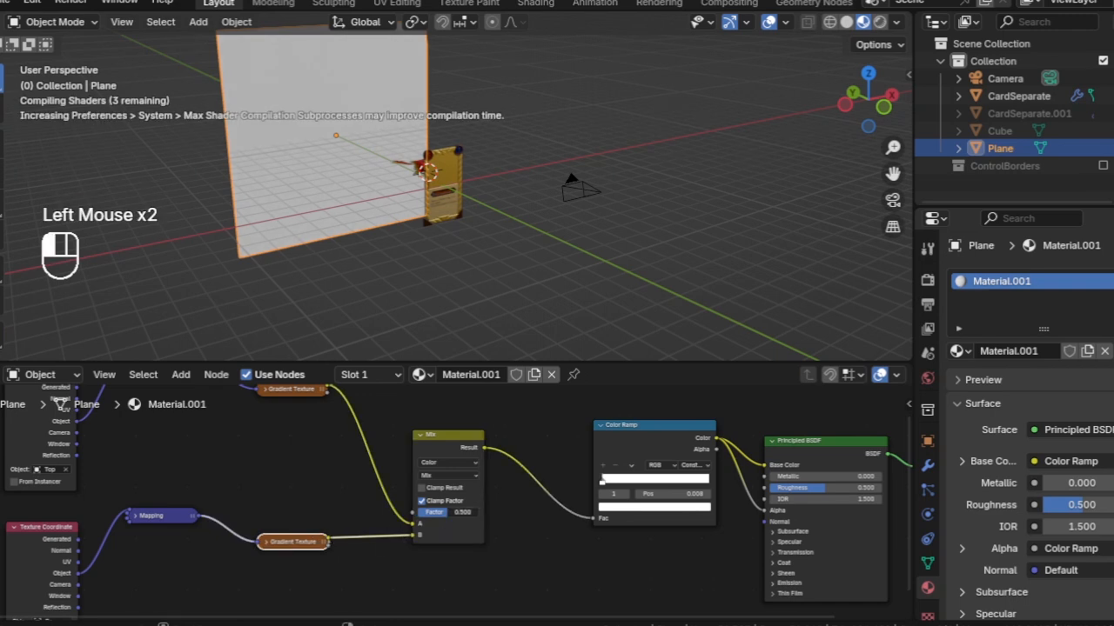
- Set the Mix node's blending mode to Multiply with factor 1.000 and check the plane through the camera
{"action": "left_click", "coordinate": [466, 474]}
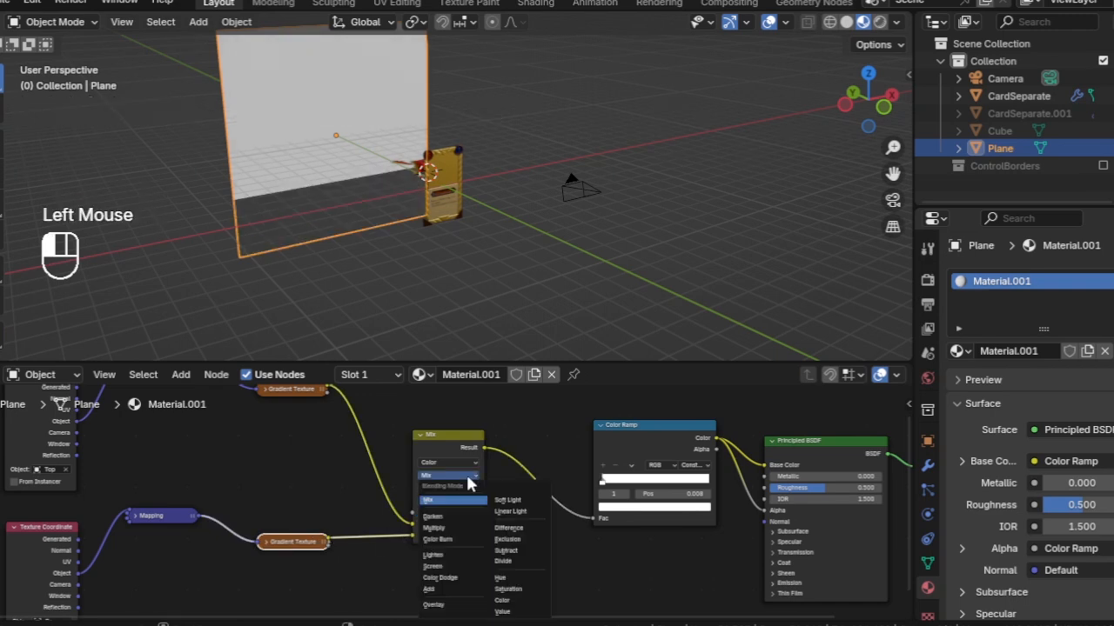
{"action": "left_click", "coordinate": [448, 525]}
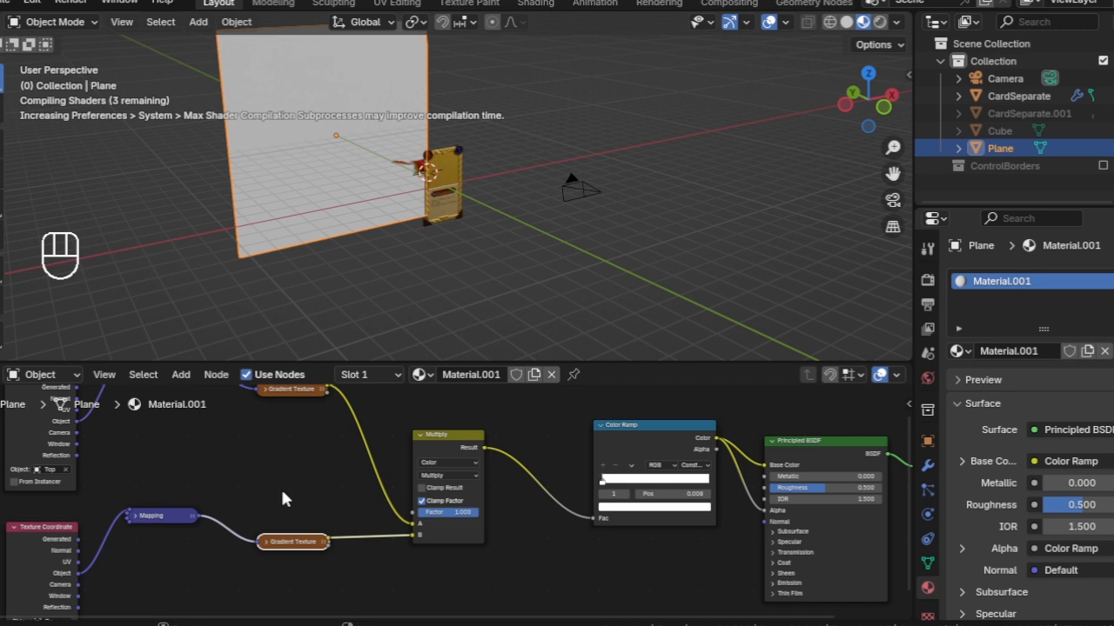
{"action": "middle_click_drag", "start_coordinate": [305, 154], "coordinate": [198, 134]}
{"action": "key", "text": "KP_0"}
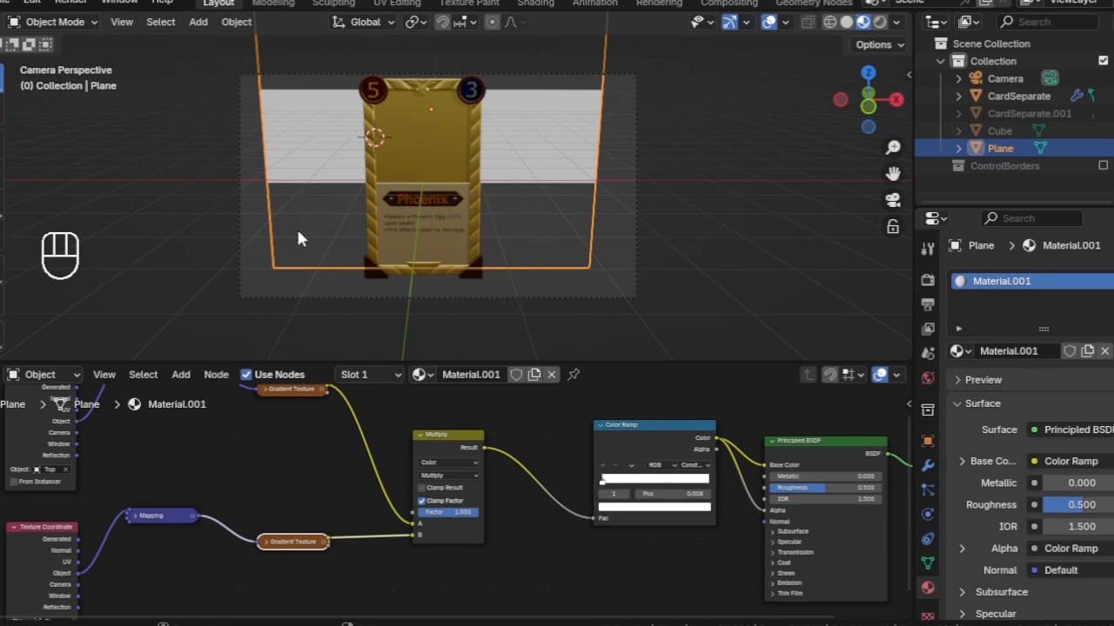
{"action": "middle_click_drag", "start_coordinate": [293, 241], "coordinate": [227, 235]}
- Collapse both Texture Coordinate nodes and move the upper gradient chain closer to the lower one
{"action": "scroll", "coordinate": [124, 435], "scroll_direction": "down", "scroll_amount": 5}
{"action": "left_click", "coordinate": [152, 424]}
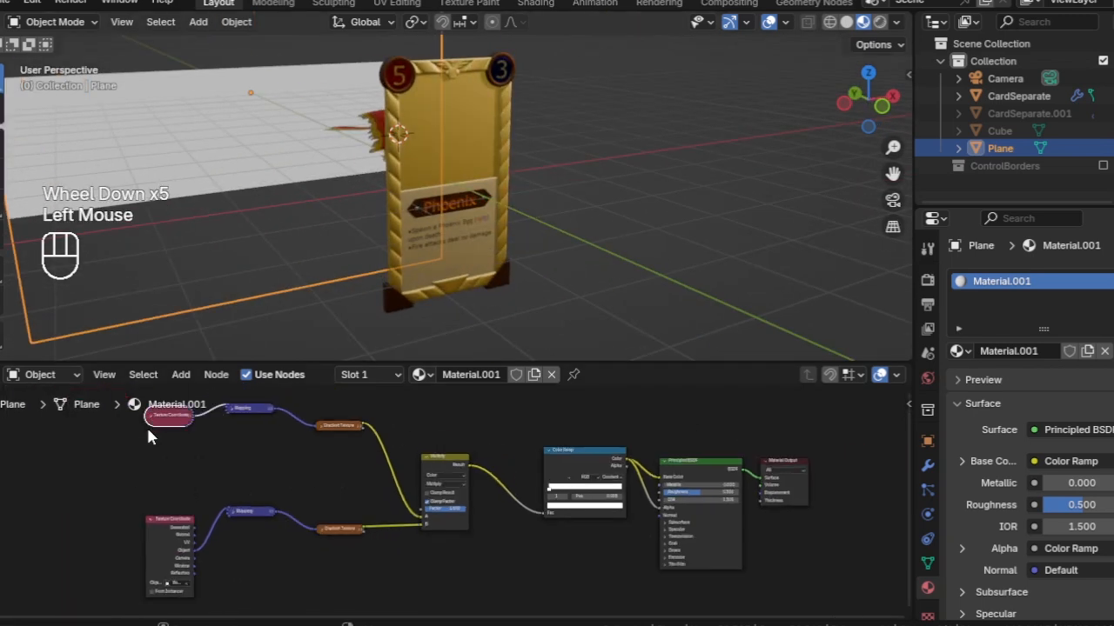
{"action": "left_click", "coordinate": [151, 520]}
{"action": "scroll", "coordinate": [133, 476], "scroll_direction": "down", "scroll_amount": 2}
{"action": "scroll", "coordinate": [138, 461], "scroll_direction": "up", "scroll_amount": 2}
{"action": "scroll", "coordinate": [161, 431], "scroll_direction": "down", "scroll_amount": 3}
{"action": "left_click_drag", "start_coordinate": [191, 413], "coordinate": [367, 453]}
{"action": "key", "text": "g"}
{"action": "key", "text": "y"}
{"action": "left_click", "coordinate": [352, 496]}
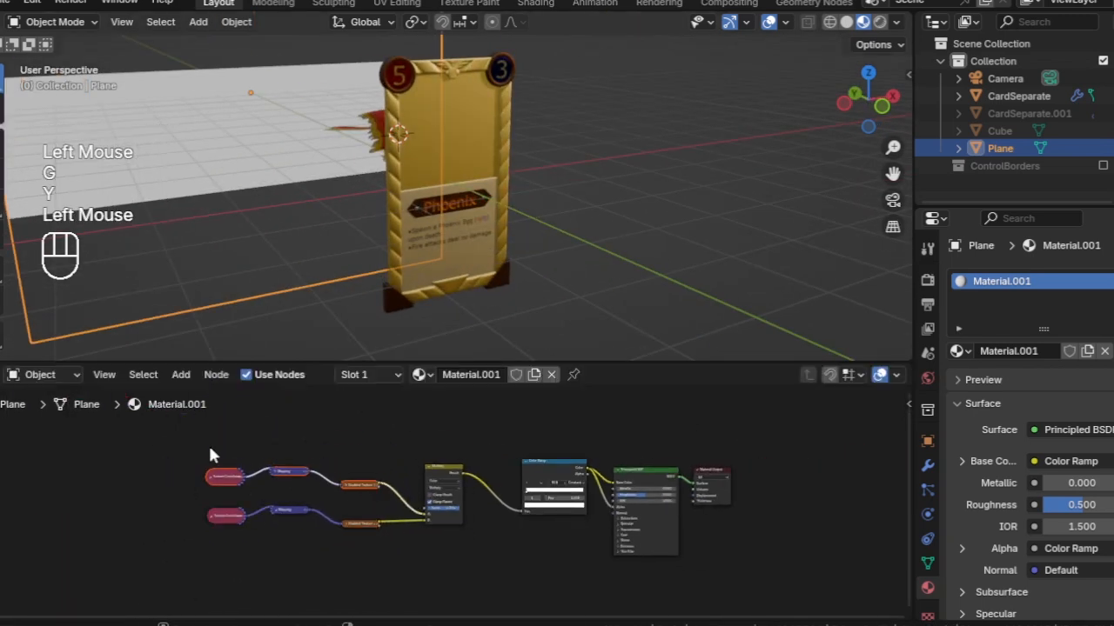
- Duplicate both gradient chains together with their Multiply node and place the copy below the originals
{"action": "left_click_drag", "start_coordinate": [185, 434], "coordinate": [483, 555]}
{"action": "scroll", "coordinate": [452, 549], "scroll_direction": "down", "scroll_amount": 2}
{"action": "middle_click_drag", "start_coordinate": [447, 549], "coordinate": [423, 472], "text": "shift"}
{"action": "key", "text": "shift+d"}
{"action": "left_click", "coordinate": [416, 544]}
{"action": "scroll", "coordinate": [270, 500], "scroll_direction": "down", "scroll_amount": 1}
{"action": "scroll", "coordinate": [274, 498], "scroll_direction": "up", "scroll_amount": 3}
{"action": "middle_click_drag", "start_coordinate": [284, 491], "coordinate": [392, 477]}
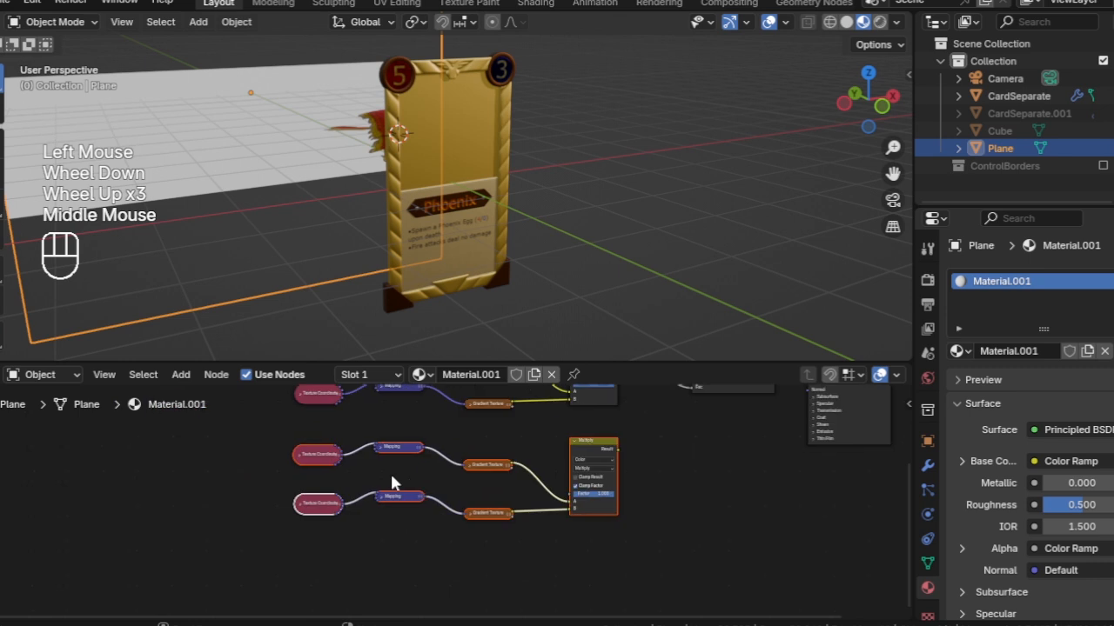
- Assign the left and right border planes as objects of the two duplicated Texture Coordinate nodes and collapse both nodes again
{"action": "scroll", "coordinate": [392, 483], "scroll_direction": "up", "scroll_amount": 2}
{"action": "scroll", "coordinate": [391, 483], "scroll_direction": "down", "scroll_amount": 1}
{"action": "scroll", "coordinate": [391, 483], "scroll_direction": "up", "scroll_amount": 2}
{"action": "left_click", "coordinate": [233, 434]}
{"action": "left_click", "coordinate": [266, 525]}
{"action": "left_click", "coordinate": [267, 479]}
{"action": "left_click", "coordinate": [229, 431]}
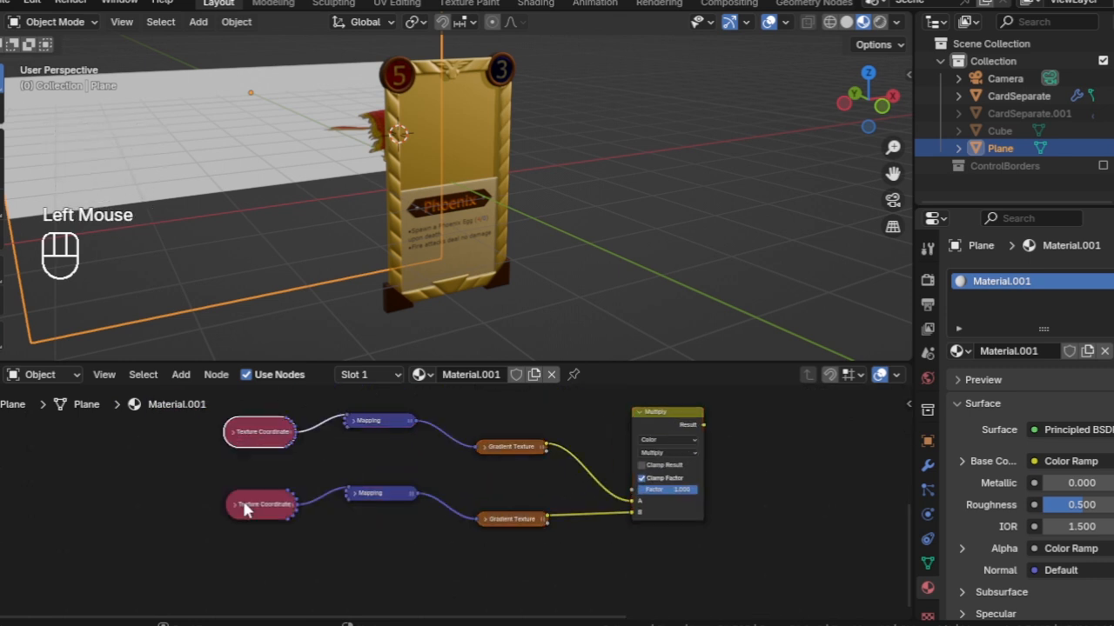
{"action": "left_click", "coordinate": [235, 504]}
{"action": "left_click", "coordinate": [270, 598]}
{"action": "left_click", "coordinate": [278, 574]}
{"action": "left_click", "coordinate": [232, 505]}
- Connect the duplicated Multiply node's Result to the Color Ramp's Fac input
{"action": "middle_click_drag", "start_coordinate": [557, 452], "coordinate": [348, 500]}
{"action": "middle_click_drag", "start_coordinate": [561, 452], "coordinate": [296, 568]}
{"action": "scroll", "coordinate": [347, 493], "scroll_direction": "down", "scroll_amount": 3}
{"action": "scroll", "coordinate": [347, 493], "scroll_direction": "up", "scroll_amount": 1}
{"action": "left_click_drag", "start_coordinate": [257, 564], "coordinate": [348, 486]}
{"action": "scroll", "coordinate": [355, 204], "scroll_direction": "down", "scroll_amount": 1}
{"action": "scroll", "coordinate": [355, 204], "scroll_direction": "up", "scroll_amount": 1}
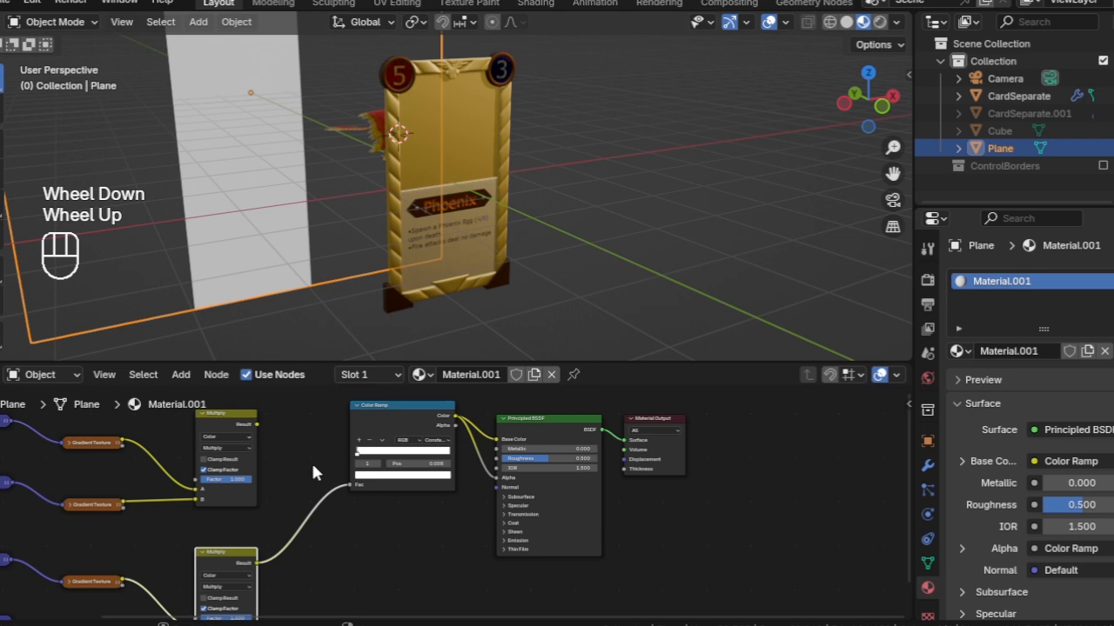
- Insert another Multiply node before the Color Ramp and feed the upper Multiply result into A and the lower into B
{"action": "left_click", "coordinate": [224, 421]}
{"action": "key", "text": "shift+d"}
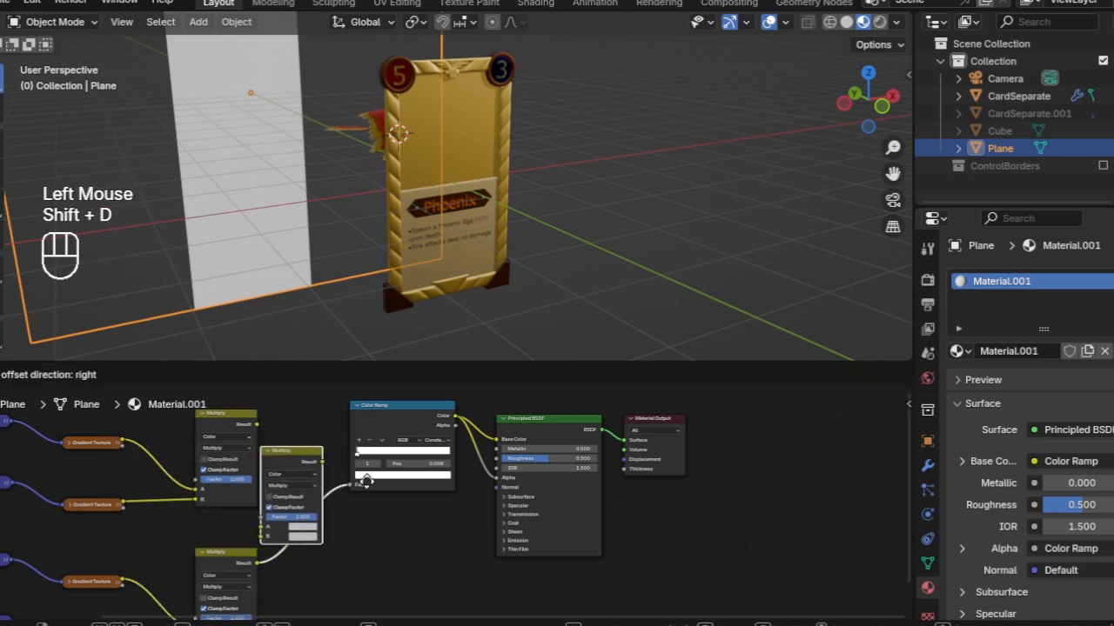
{"action": "left_click", "coordinate": [375, 480]}
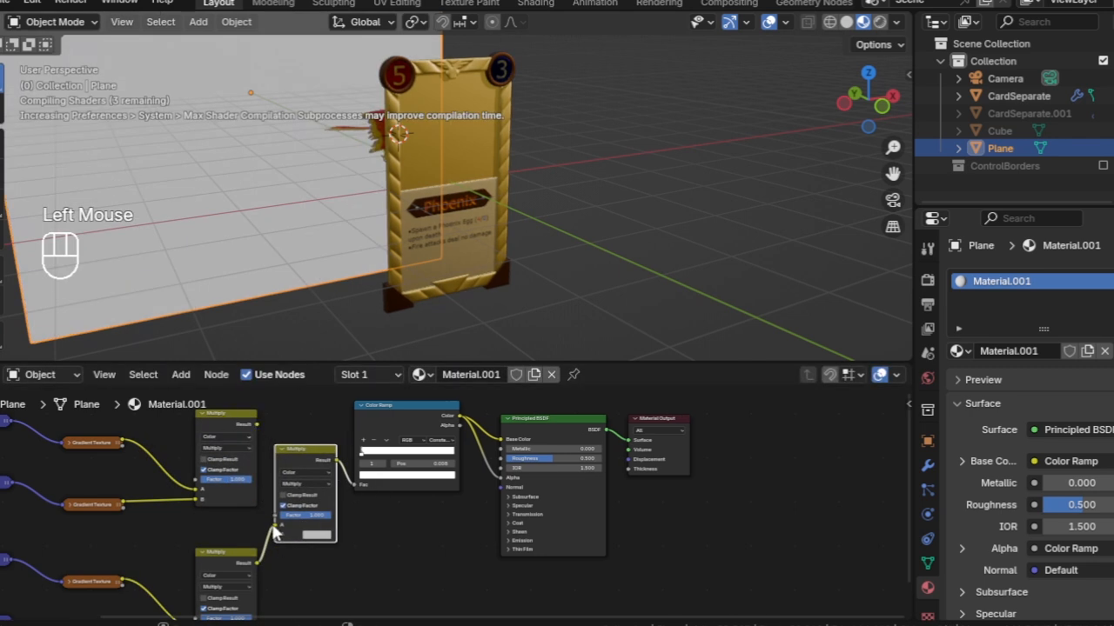
{"action": "left_click_drag", "start_coordinate": [258, 425], "coordinate": [275, 527]}
{"action": "left_click_drag", "start_coordinate": [257, 566], "coordinate": [275, 535]}
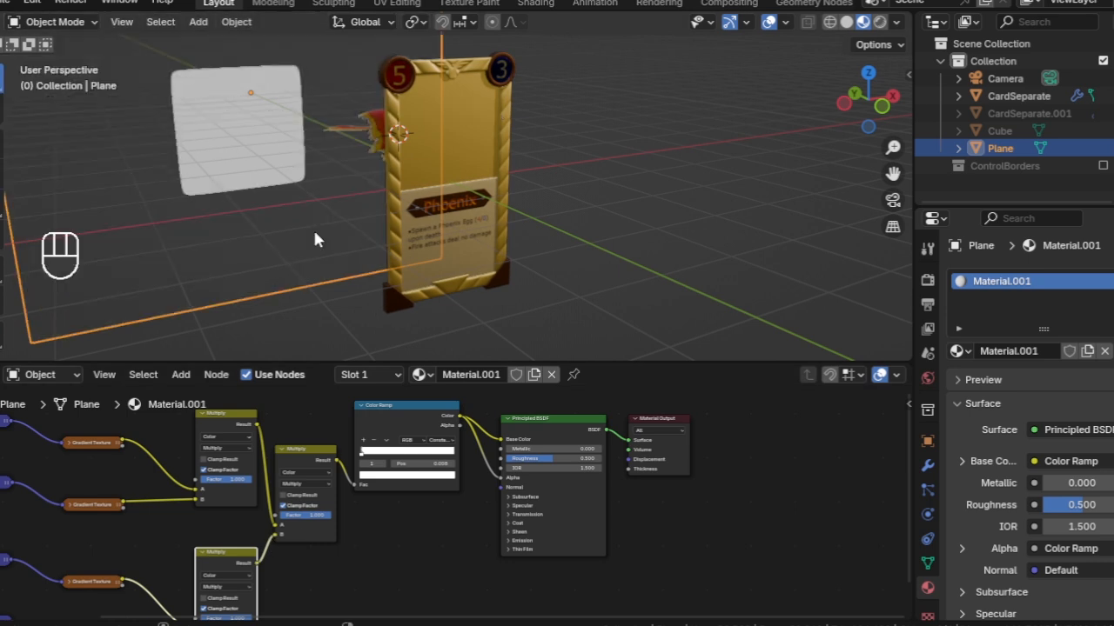
- Inspect the masked plane from several angles and through the camera, temporarily hiding the CardSeparate object
{"action": "middle_click_drag", "start_coordinate": [322, 241], "coordinate": [309, 213]}
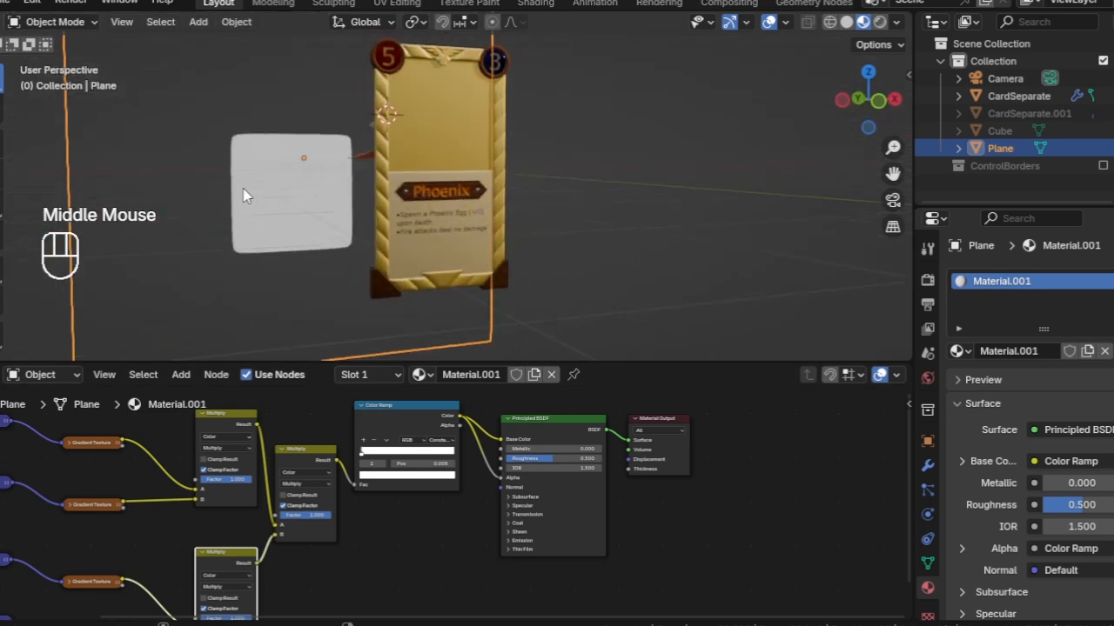
{"action": "scroll", "coordinate": [246, 194], "scroll_direction": "up", "scroll_amount": 2}
{"action": "middle_click_drag", "start_coordinate": [249, 194], "coordinate": [450, 212], "text": "shift"}
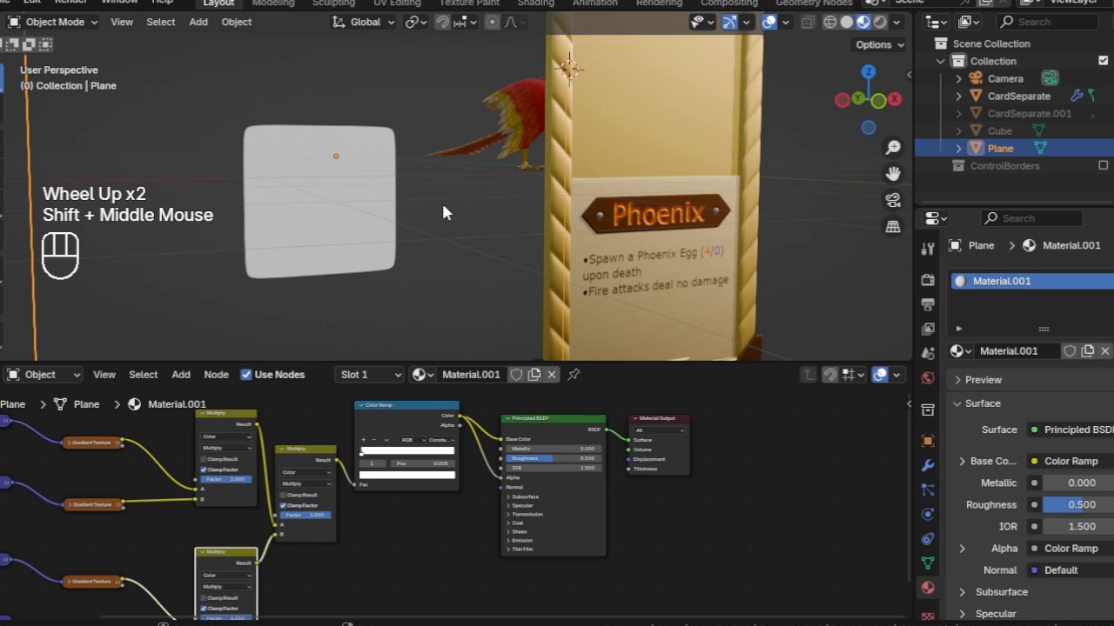
{"action": "scroll", "coordinate": [444, 209], "scroll_direction": "up", "scroll_amount": 1}
{"action": "scroll", "coordinate": [444, 209], "scroll_direction": "down", "scroll_amount": 1}
{"action": "scroll", "coordinate": [444, 209], "scroll_direction": "up", "scroll_amount": 1}
{"action": "scroll", "coordinate": [443, 209], "scroll_direction": "down", "scroll_amount": 6}
{"action": "key", "text": "KP_0"}
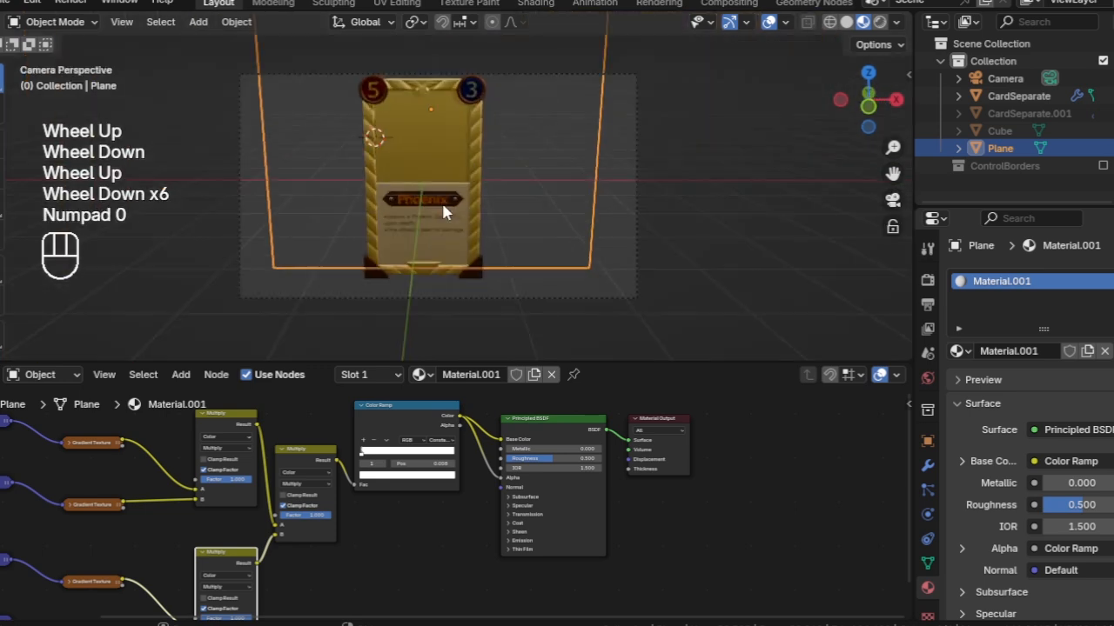
{"action": "left_click", "coordinate": [1113, 96]}
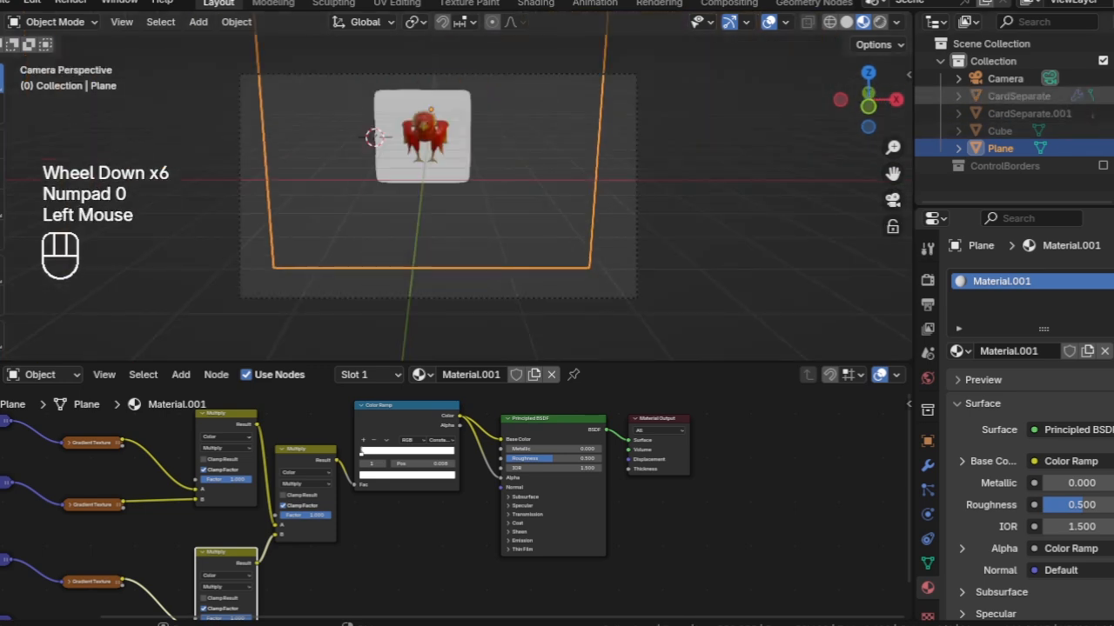
{"action": "left_click", "coordinate": [1112, 96]}
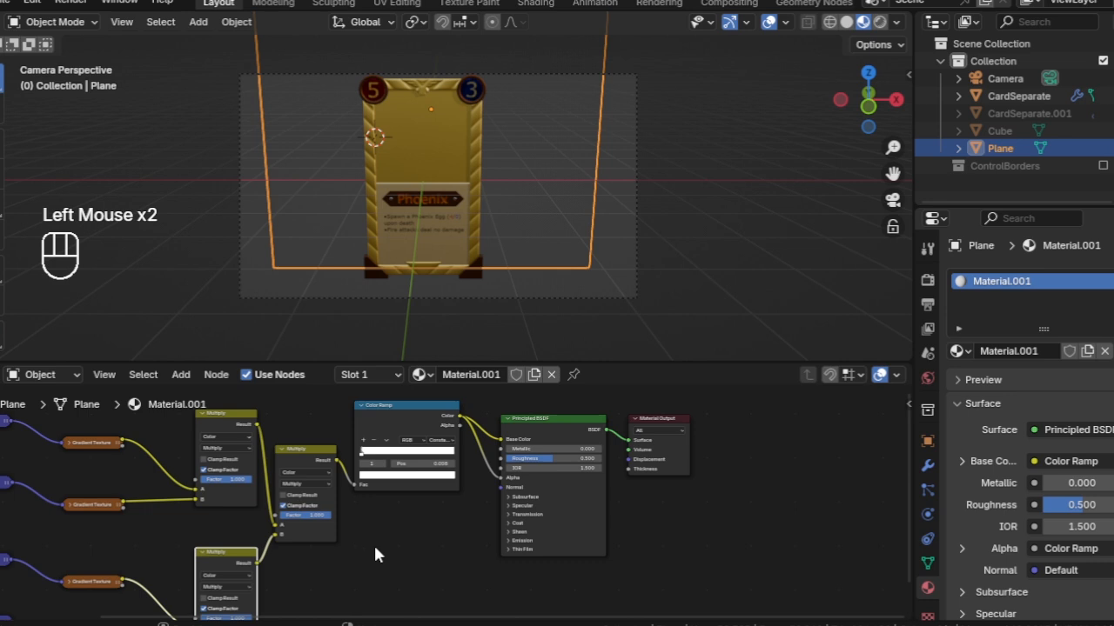
- Collapse the three Multiply nodes and the Color Ramp to tidy the node tree
{"action": "scroll", "coordinate": [395, 551], "scroll_direction": "down", "scroll_amount": 4}
{"action": "scroll", "coordinate": [393, 540], "scroll_direction": "down", "scroll_amount": 2}
{"action": "middle_click_drag", "start_coordinate": [352, 221], "coordinate": [312, 422]}
{"action": "scroll", "coordinate": [318, 435], "scroll_direction": "down", "scroll_amount": 3}
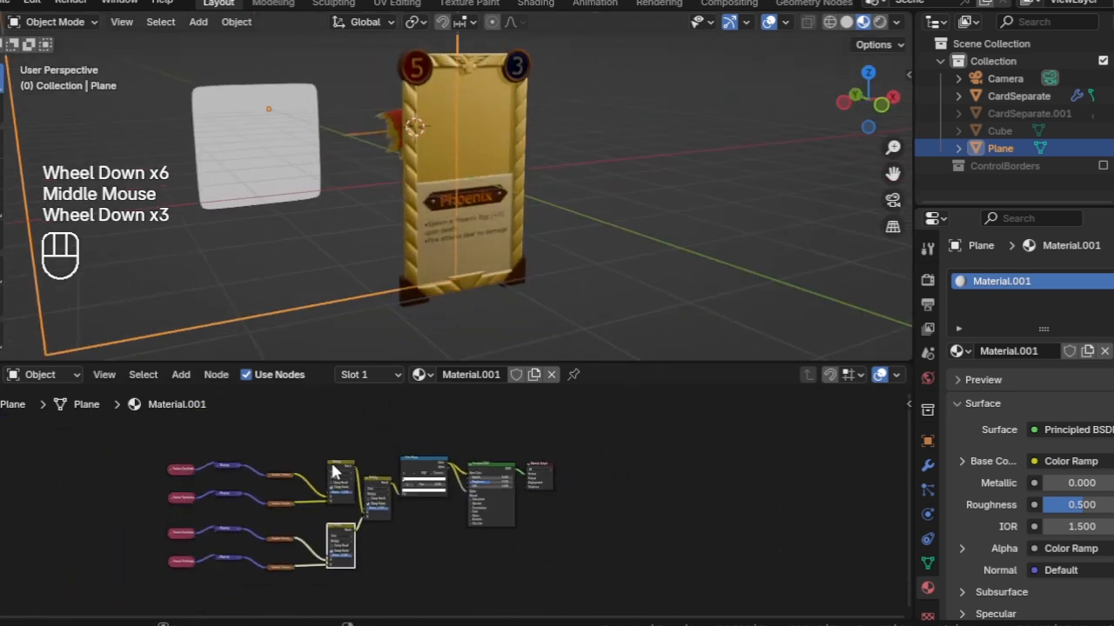
{"action": "left_click", "coordinate": [322, 491]}
{"action": "scroll", "coordinate": [319, 498], "scroll_direction": "up", "scroll_amount": 4}
{"action": "middle_click_drag", "start_coordinate": [321, 502], "coordinate": [345, 483]}
{"action": "scroll", "coordinate": [341, 487], "scroll_direction": "up", "scroll_amount": 2}
{"action": "left_click", "coordinate": [314, 518]}
{"action": "left_click", "coordinate": [373, 441]}
{"action": "left_click", "coordinate": [428, 410]}
- Select all the mask nodes from the Texture Coordinates to the Color Ramp and copy them
{"action": "middle_click_drag", "start_coordinate": [518, 453], "coordinate": [485, 462]}
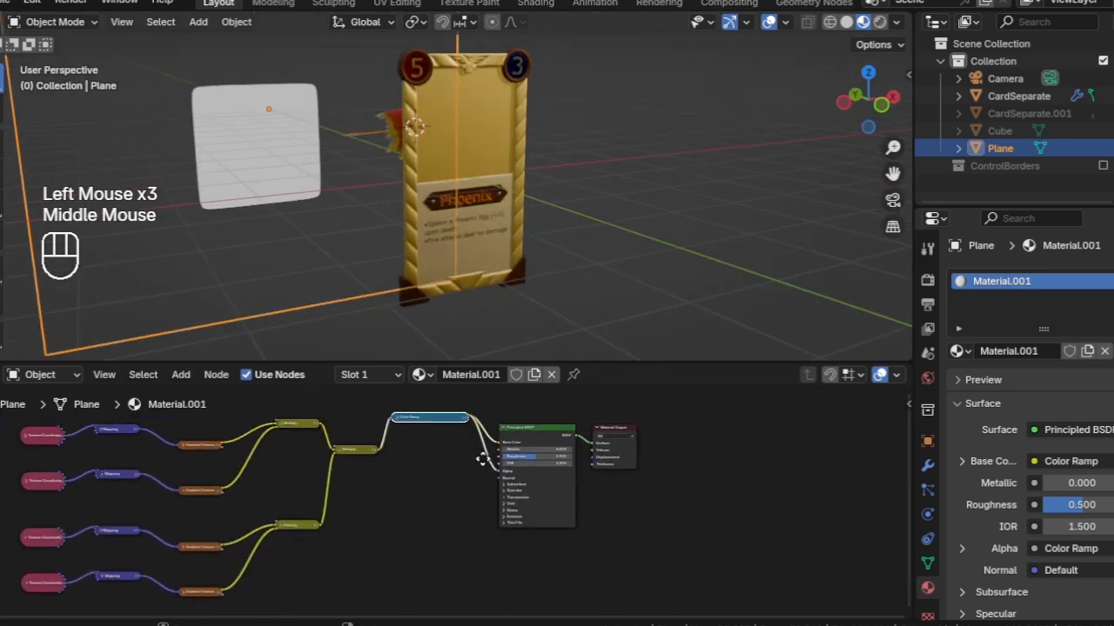
{"action": "scroll", "coordinate": [485, 462], "scroll_direction": "up", "scroll_amount": 3}
{"action": "scroll", "coordinate": [485, 462], "scroll_direction": "down", "scroll_amount": 1}
{"action": "scroll", "coordinate": [503, 431], "scroll_direction": "up", "scroll_amount": 1}
{"action": "scroll", "coordinate": [400, 464], "scroll_direction": "down", "scroll_amount": 4}
{"action": "scroll", "coordinate": [409, 470], "scroll_direction": "down", "scroll_amount": 3}
{"action": "middle_click_drag", "start_coordinate": [415, 478], "coordinate": [502, 457]}
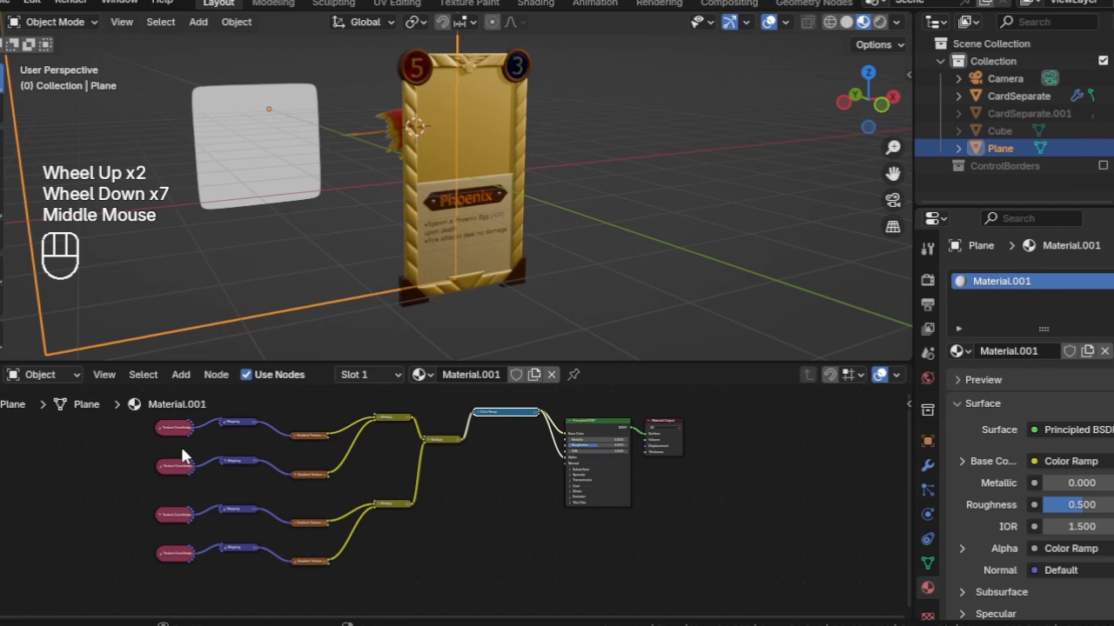
{"action": "middle_click_drag", "start_coordinate": [138, 420], "coordinate": [193, 444]}
{"action": "scroll", "coordinate": [235, 446], "scroll_direction": "down", "scroll_amount": 1}
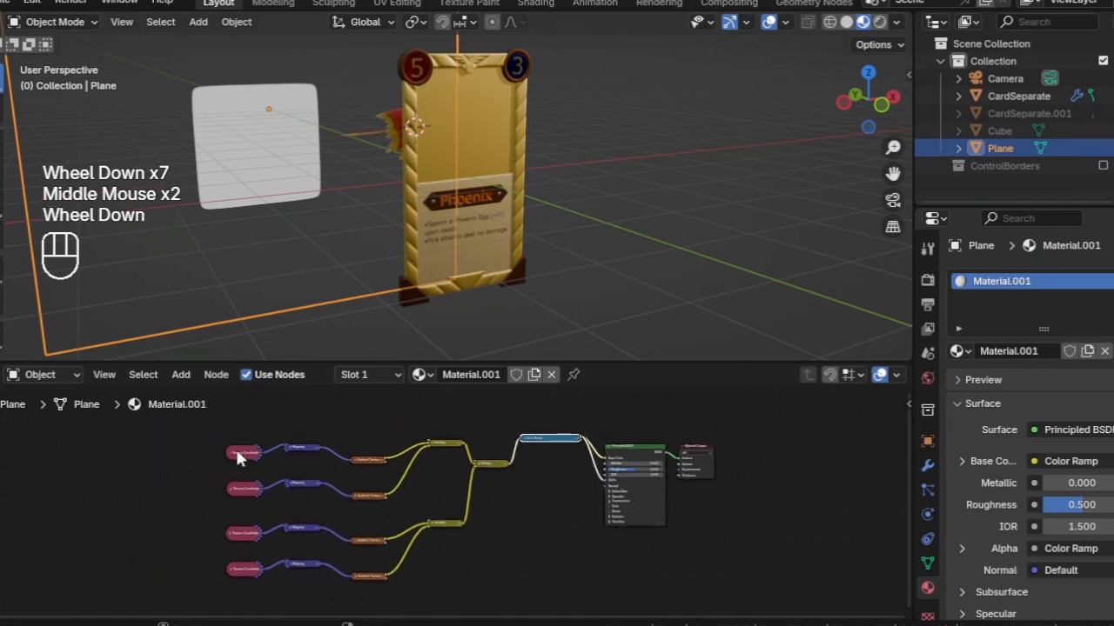
{"action": "scroll", "coordinate": [232, 423], "scroll_direction": "down", "scroll_amount": 1}
{"action": "left_click_drag", "start_coordinate": [233, 428], "coordinate": [558, 569]}
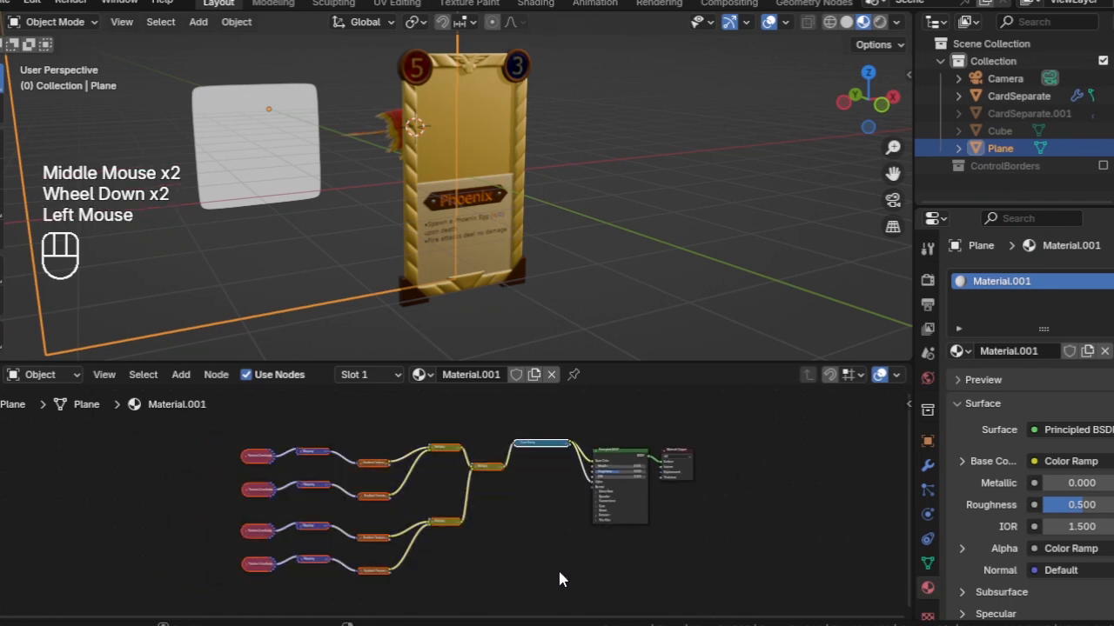
{"action": "key", "text": "ctrl+c"}
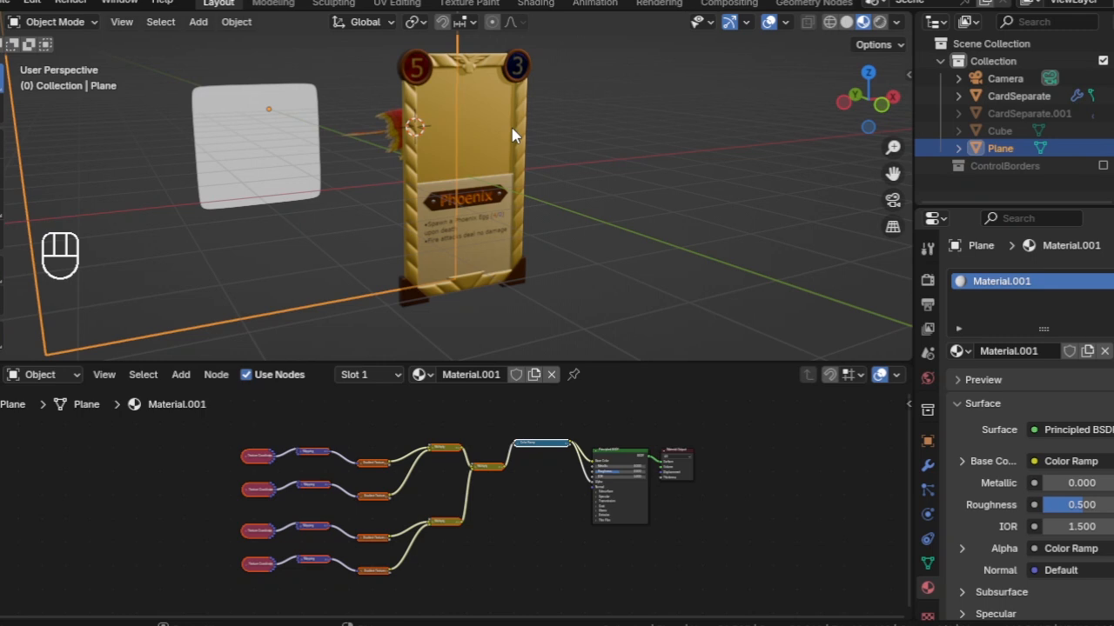
- Select the CardSeparate object and check in Edit Mode which faces use the GoldCard.001 material
{"action": "middle_click_drag", "start_coordinate": [444, 209], "coordinate": [515, 145]}
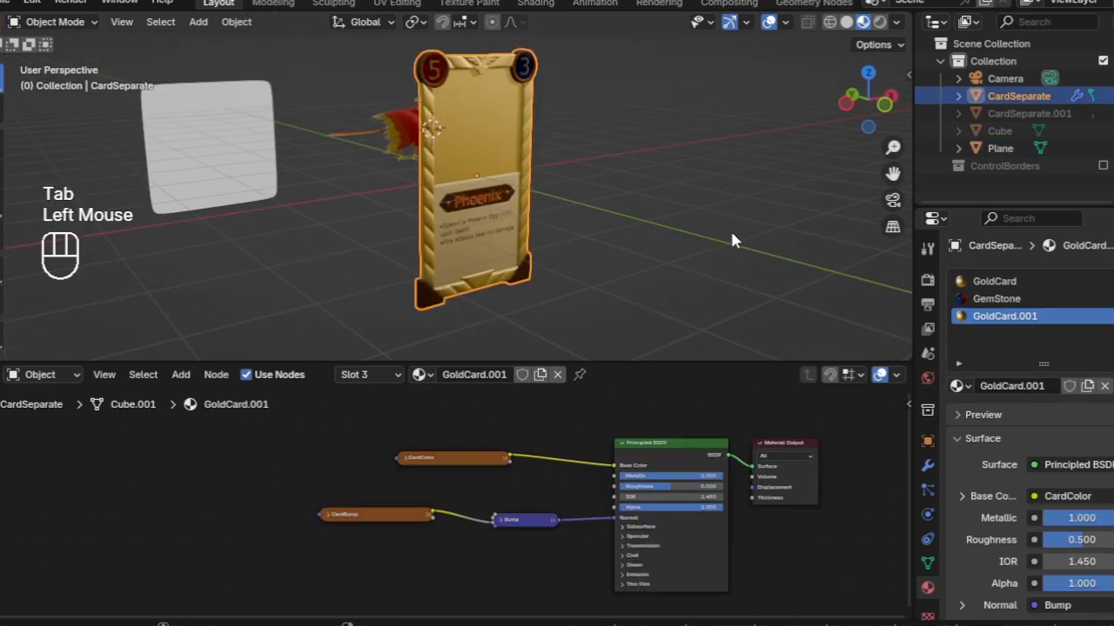
{"action": "key", "text": "Tab"}
{"action": "left_click", "coordinate": [731, 231]}
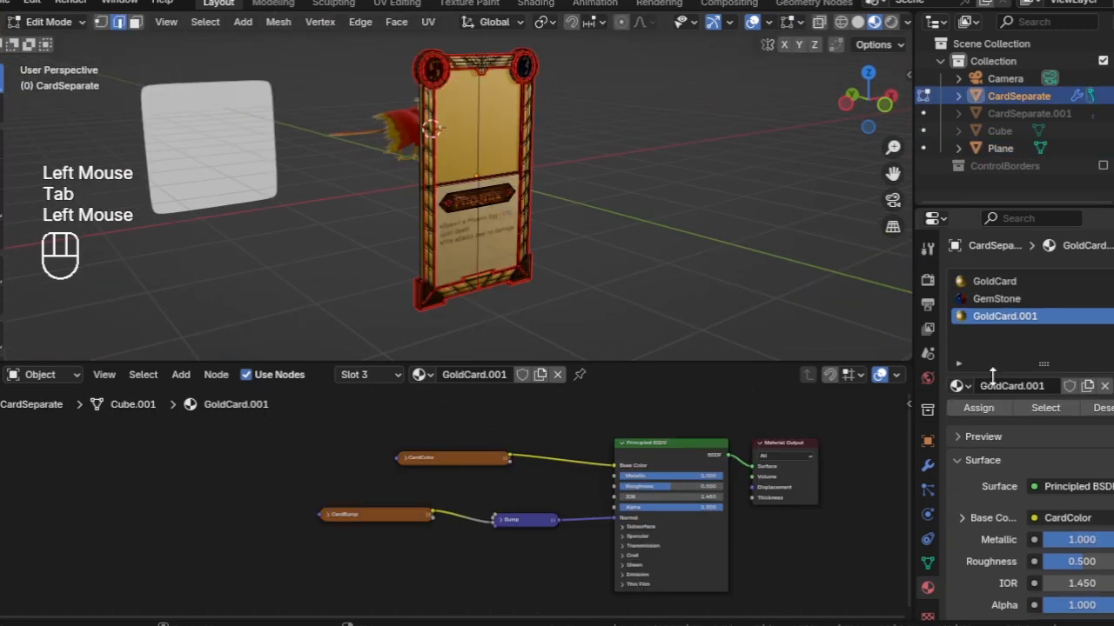
{"action": "left_click", "coordinate": [1043, 408]}
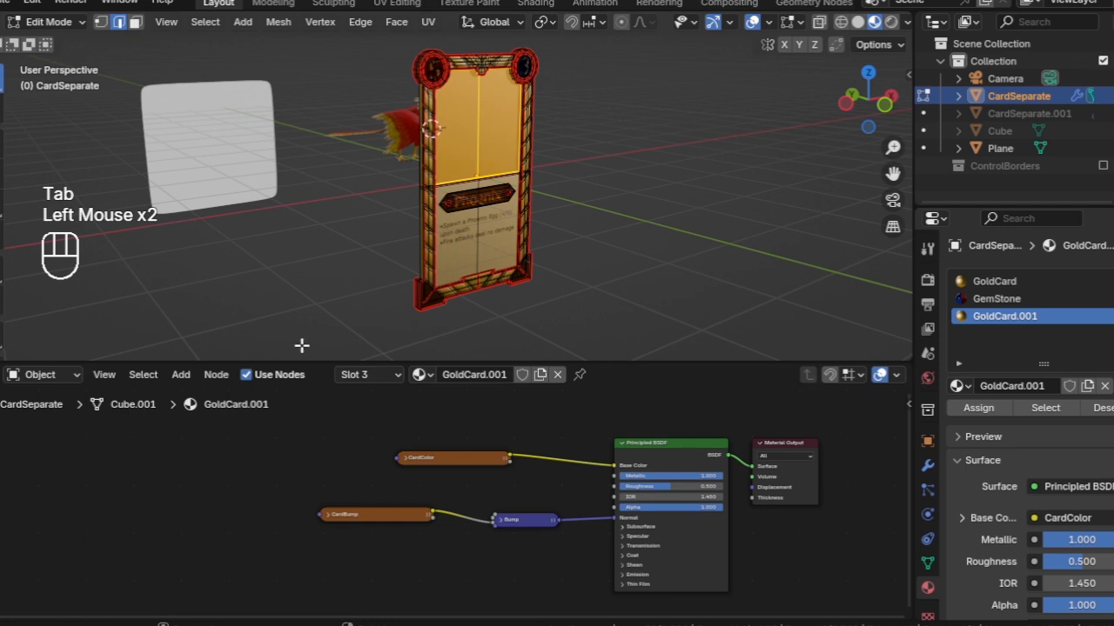
{"action": "key", "text": "Tab"}
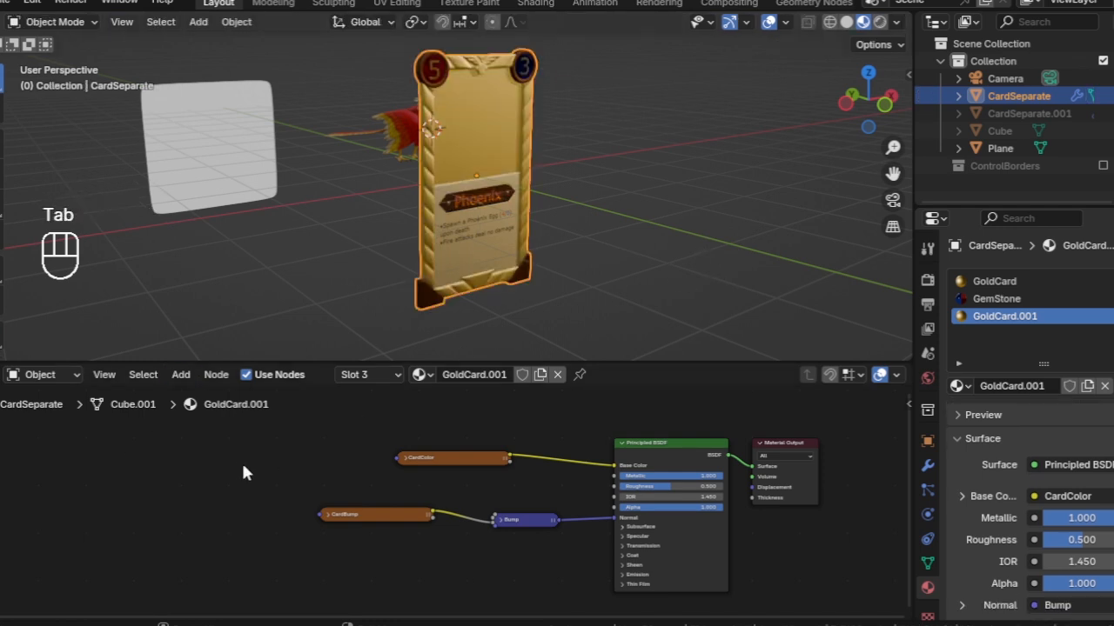
- Paste the copied mask nodes into the GoldCard.001 material's node tree
{"action": "middle_click_drag", "start_coordinate": [243, 472], "coordinate": [95, 502]}
{"action": "left_click", "coordinate": [96, 502]}
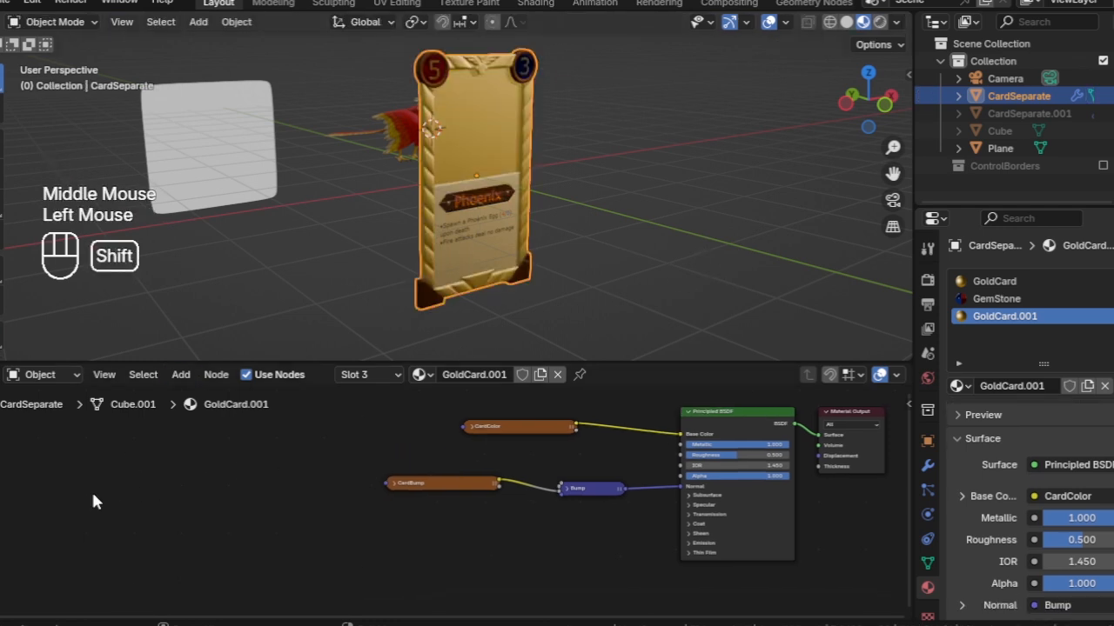
{"action": "key", "text": "ctrl+v"}
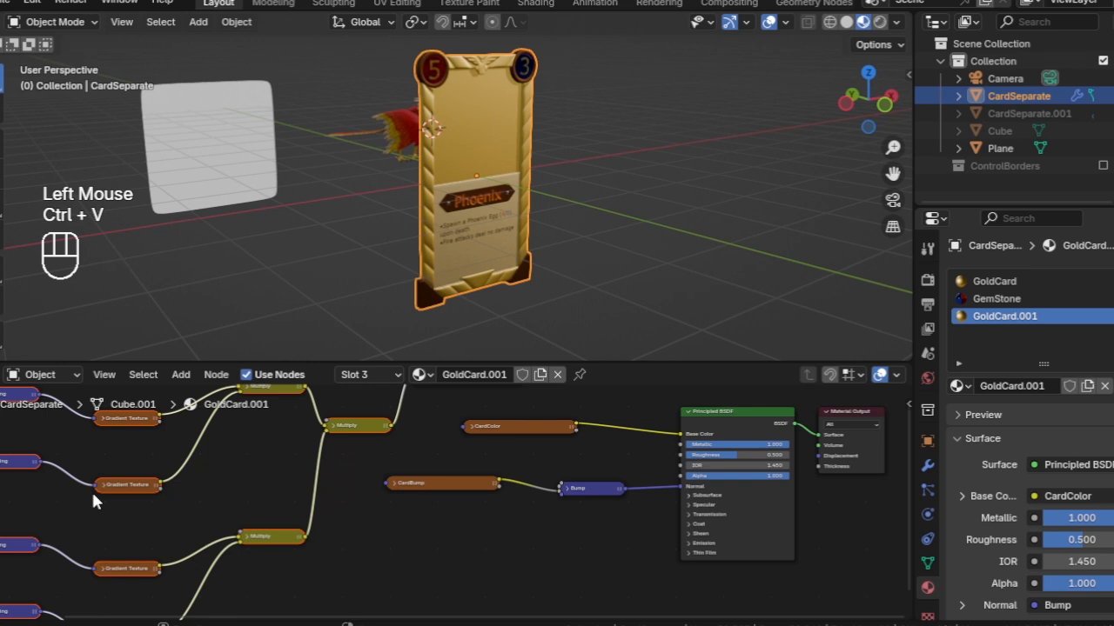
- Connect the pasted Color Ramp's Color output to the Alpha input of the GoldCard.001 Principled BSDF
{"action": "middle_click_drag", "start_coordinate": [330, 481], "coordinate": [264, 514]}
{"action": "middle_click_drag", "start_coordinate": [383, 442], "coordinate": [393, 433]}
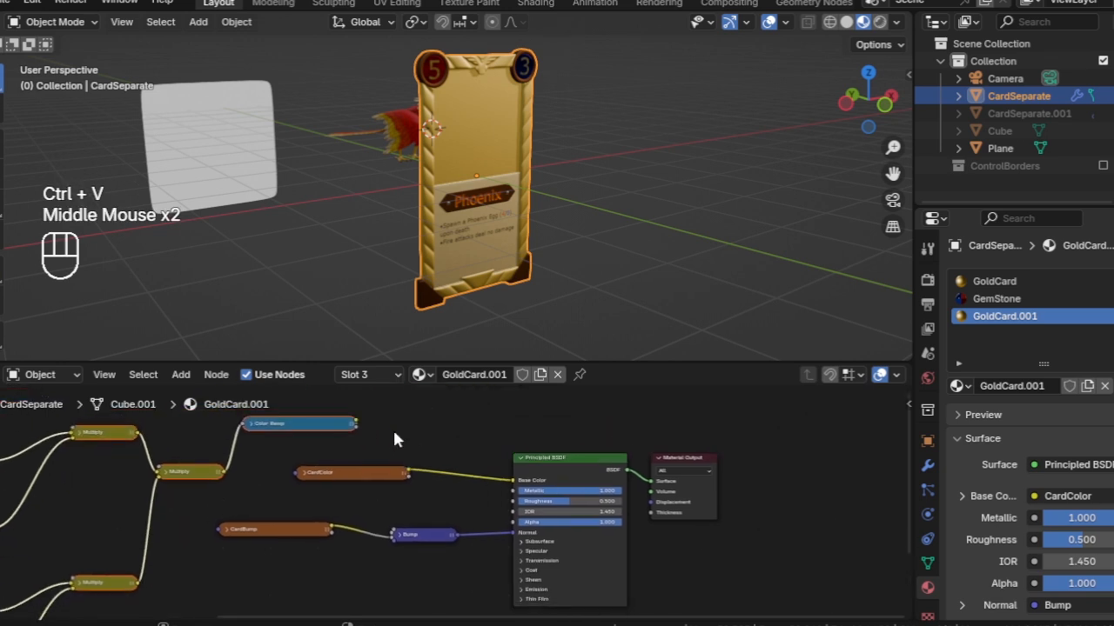
{"action": "left_click_drag", "start_coordinate": [353, 424], "coordinate": [505, 527]}
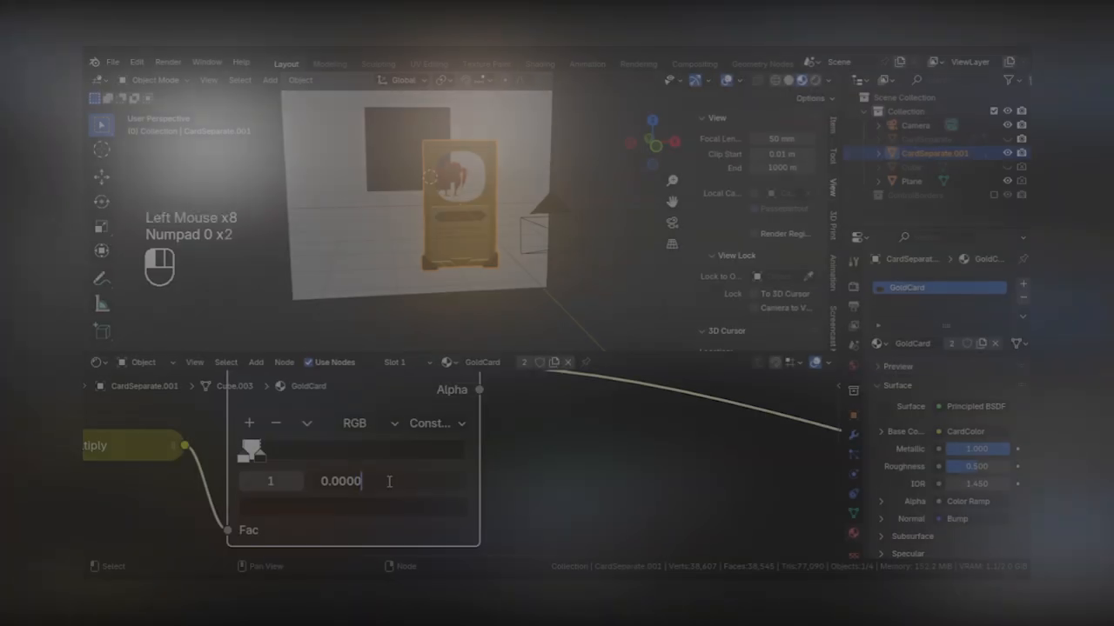
- Set the black Color Ramp stop's position to 0.0000001 in the GoldCard material of CardSeparate.001
{"action": "type", "text": "001"}
{"action": "key", "text": "Return"}
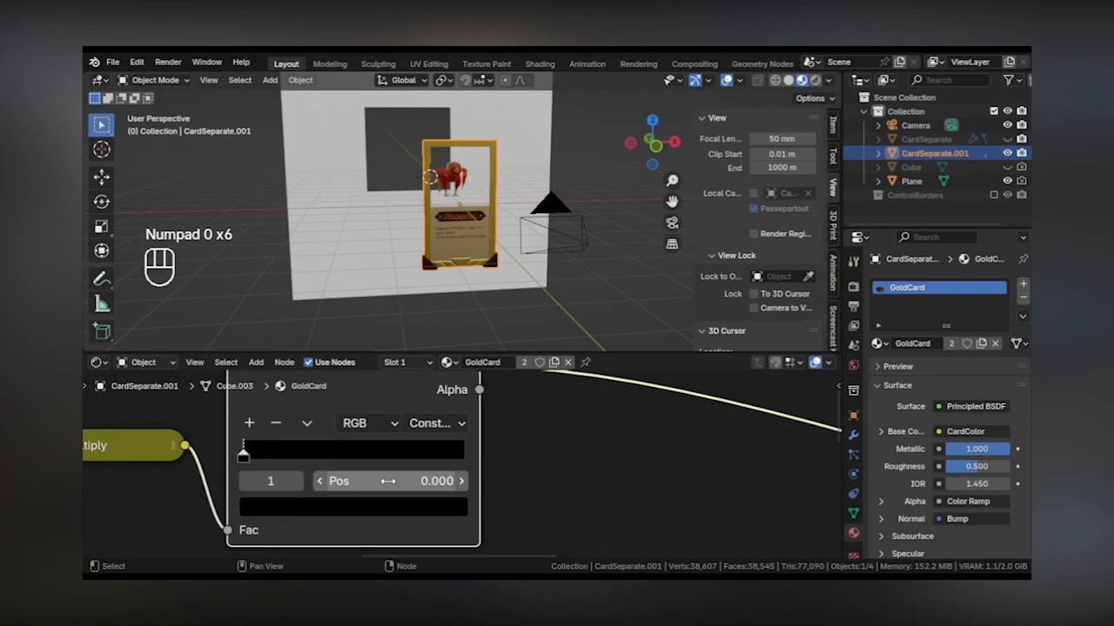
{"action": "middle_click_drag", "start_coordinate": [563, 221], "coordinate": [565, 251]}
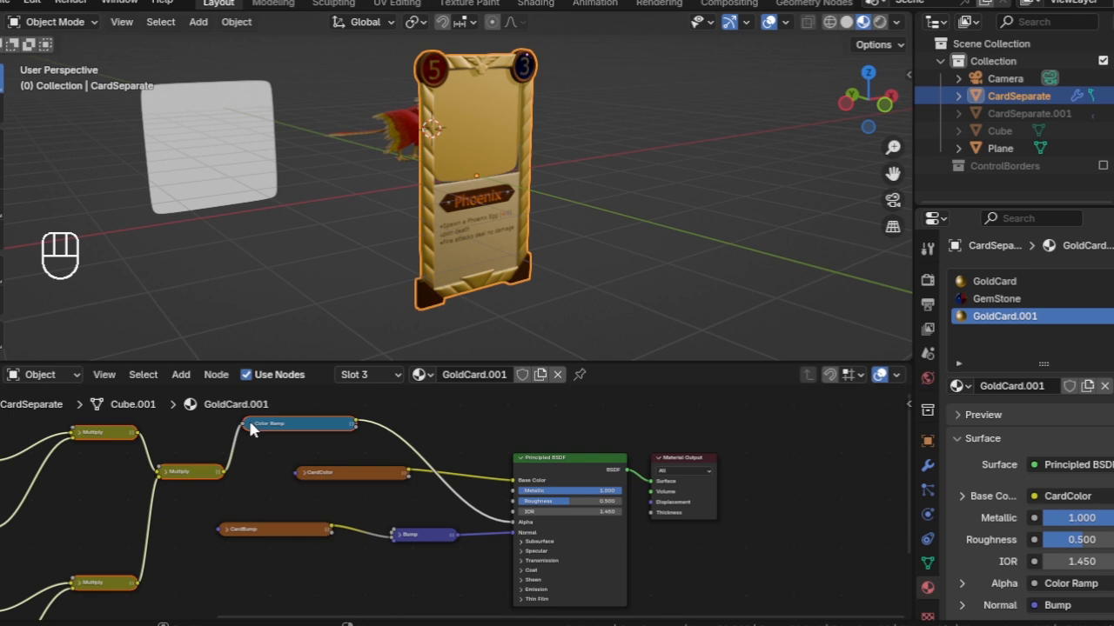
- Expand the GoldCard.001 Color Ramp and rearrange its stops so white sits at the start with black just after it
{"action": "left_click", "coordinate": [248, 425]}
{"action": "middle_click_drag", "start_coordinate": [279, 438], "coordinate": [343, 443]}
{"action": "scroll", "coordinate": [265, 465], "scroll_direction": "up", "scroll_amount": 1}
{"action": "scroll", "coordinate": [265, 465], "scroll_direction": "down", "scroll_amount": 1}
{"action": "scroll", "coordinate": [266, 466], "scroll_direction": "up", "scroll_amount": 2}
{"action": "scroll", "coordinate": [265, 470], "scroll_direction": "up", "scroll_amount": 6}
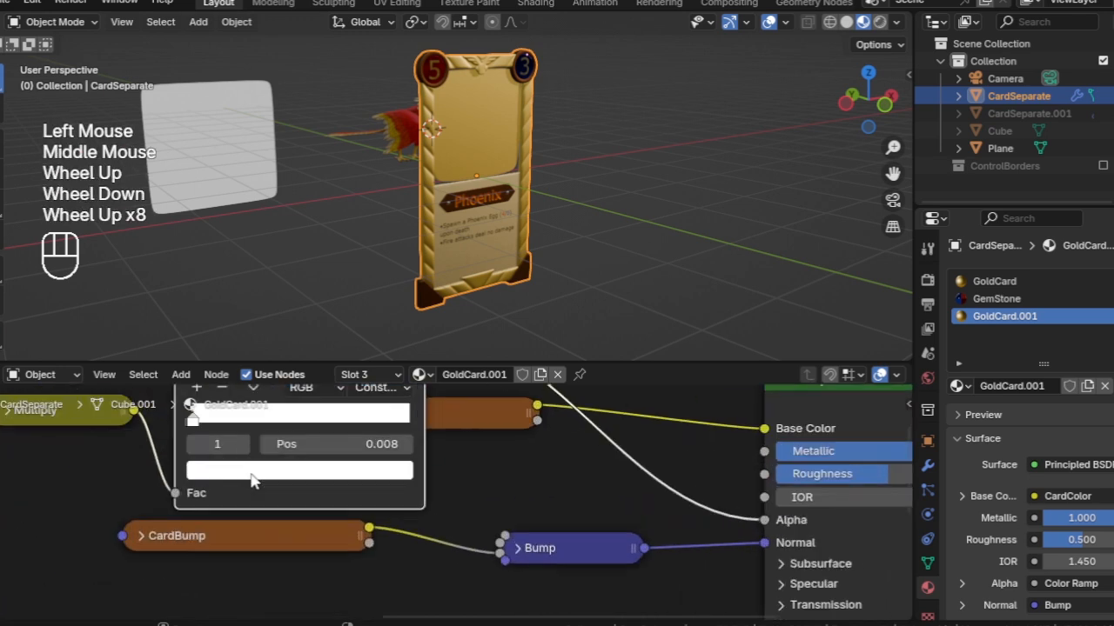
{"action": "scroll", "coordinate": [253, 482], "scroll_direction": "down", "scroll_amount": 1}
{"action": "scroll", "coordinate": [254, 482], "scroll_direction": "up", "scroll_amount": 1}
{"action": "middle_click_drag", "start_coordinate": [251, 480], "coordinate": [337, 524]}
{"action": "scroll", "coordinate": [304, 505], "scroll_direction": "up", "scroll_amount": 2}
{"action": "left_click_drag", "start_coordinate": [245, 459], "coordinate": [501, 460]}
{"action": "left_click", "coordinate": [242, 459]}
{"action": "left_click", "coordinate": [247, 461]}
{"action": "left_click", "coordinate": [250, 460]}
{"action": "left_click_drag", "start_coordinate": [379, 465], "coordinate": [310, 459]}
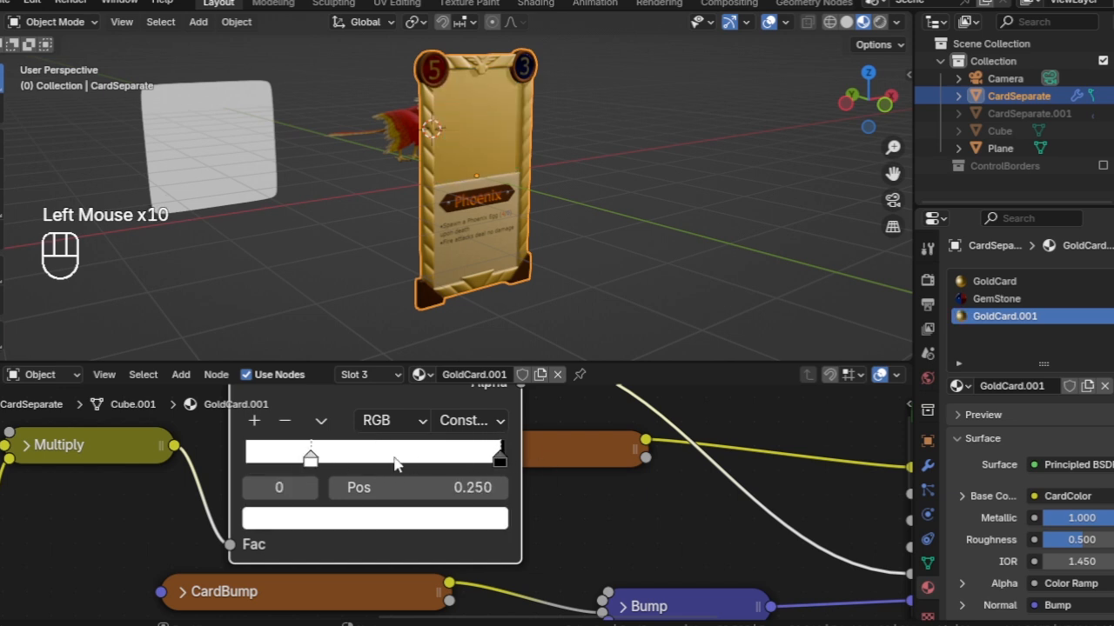
{"action": "left_click_drag", "start_coordinate": [499, 460], "coordinate": [251, 460]}
- Set the black stop's position to 0.000000 and check the card's opening from the camera view
{"action": "left_click", "coordinate": [468, 489]}
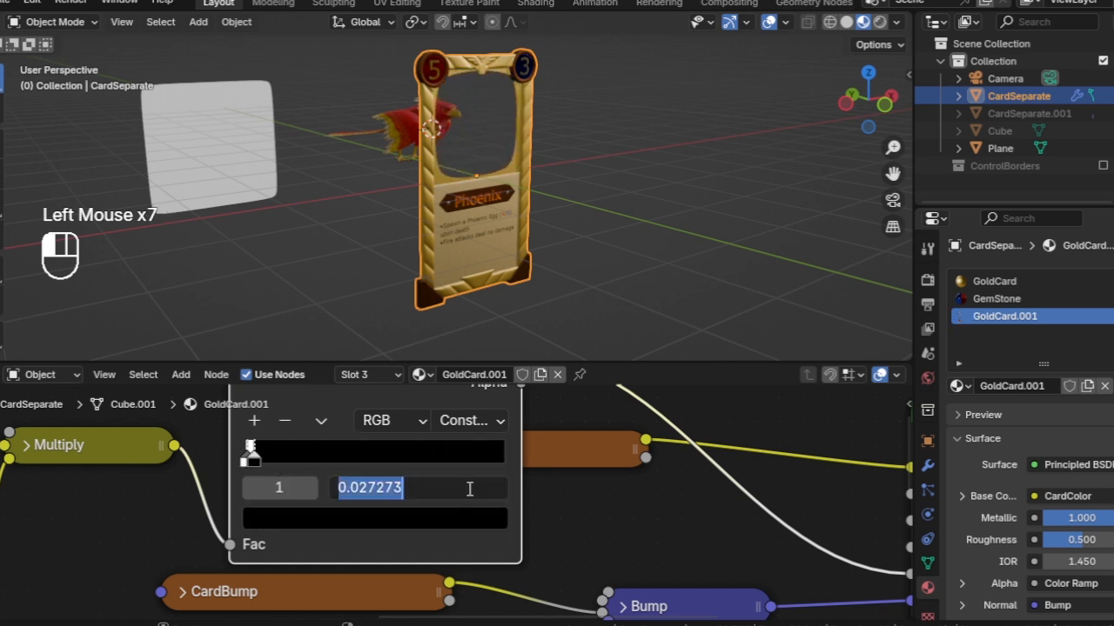
{"action": "key", "text": "BackSpace"}
{"action": "type", "text": "0000"}
{"action": "key", "text": "Return"}
{"action": "middle_click_drag", "start_coordinate": [409, 261], "coordinate": [439, 178]}
{"action": "scroll", "coordinate": [418, 193], "scroll_direction": "down", "scroll_amount": 4}
{"action": "key", "text": "KP_0"}
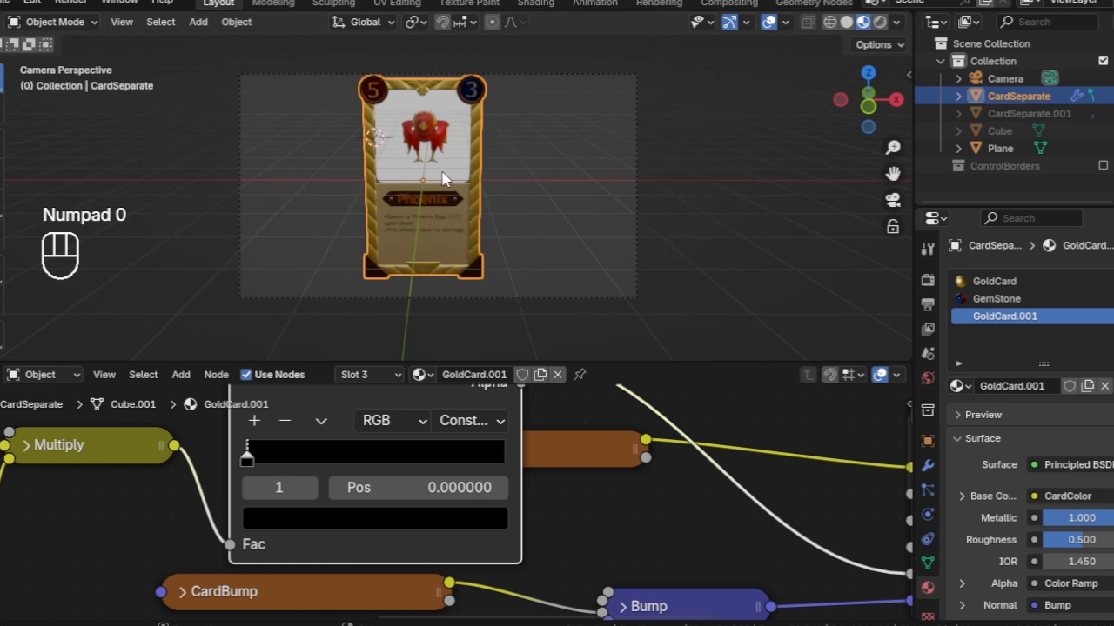
- Collapse the Color Ramp node in the GoldCard.001 node tree
{"action": "scroll", "coordinate": [435, 159], "scroll_direction": "up", "scroll_amount": 1}
{"action": "scroll", "coordinate": [435, 158], "scroll_direction": "up", "scroll_amount": 2}
{"action": "scroll", "coordinate": [433, 160], "scroll_direction": "down", "scroll_amount": 3}
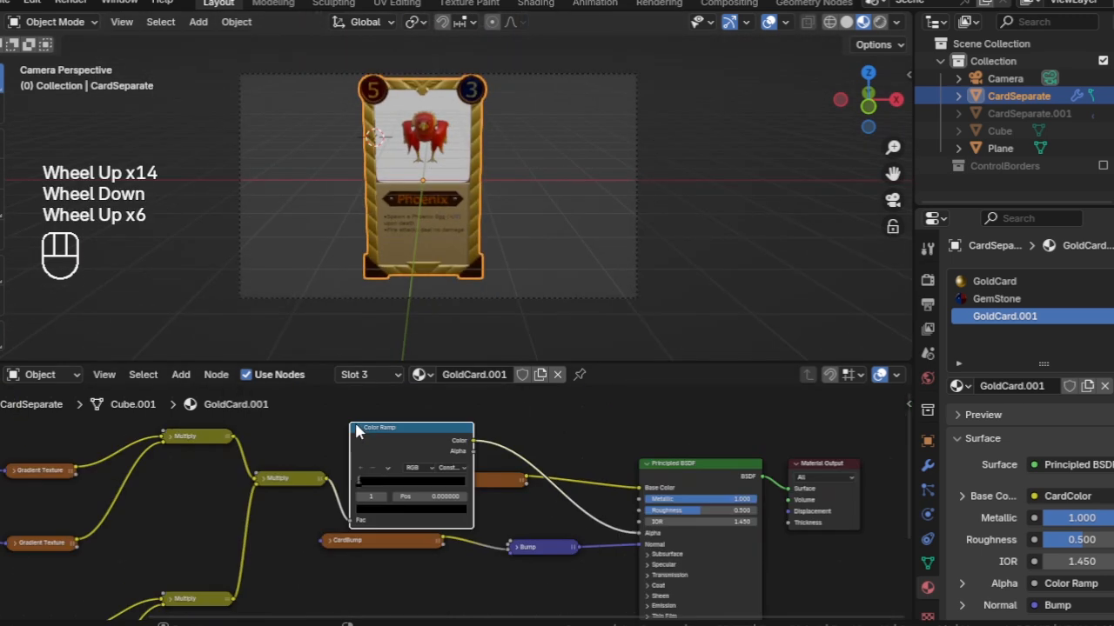
{"action": "left_click", "coordinate": [357, 429]}
{"action": "scroll", "coordinate": [357, 428], "scroll_direction": "up", "scroll_amount": 1}
- Select the phoenix model and paste the copied mask nodes into its Phoenix material
{"action": "middle_click_drag", "start_coordinate": [359, 196], "coordinate": [499, 215]}
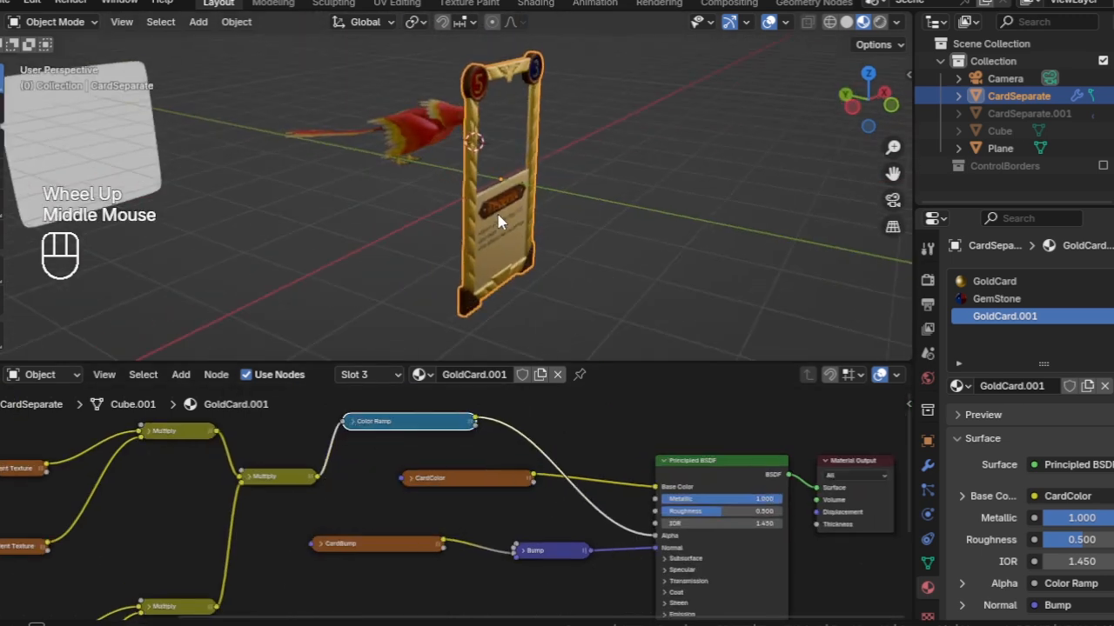
{"action": "left_click", "coordinate": [413, 143]}
{"action": "middle_click_drag", "start_coordinate": [156, 513], "coordinate": [221, 493]}
{"action": "scroll", "coordinate": [129, 490], "scroll_direction": "down", "scroll_amount": 3}
{"action": "middle_click_drag", "start_coordinate": [86, 504], "coordinate": [135, 489]}
{"action": "left_click", "coordinate": [135, 489]}
{"action": "key", "text": "ctrl+v"}
{"action": "middle_click_drag", "start_coordinate": [417, 461], "coordinate": [233, 487]}
{"action": "scroll", "coordinate": [287, 461], "scroll_direction": "up", "scroll_amount": 1}
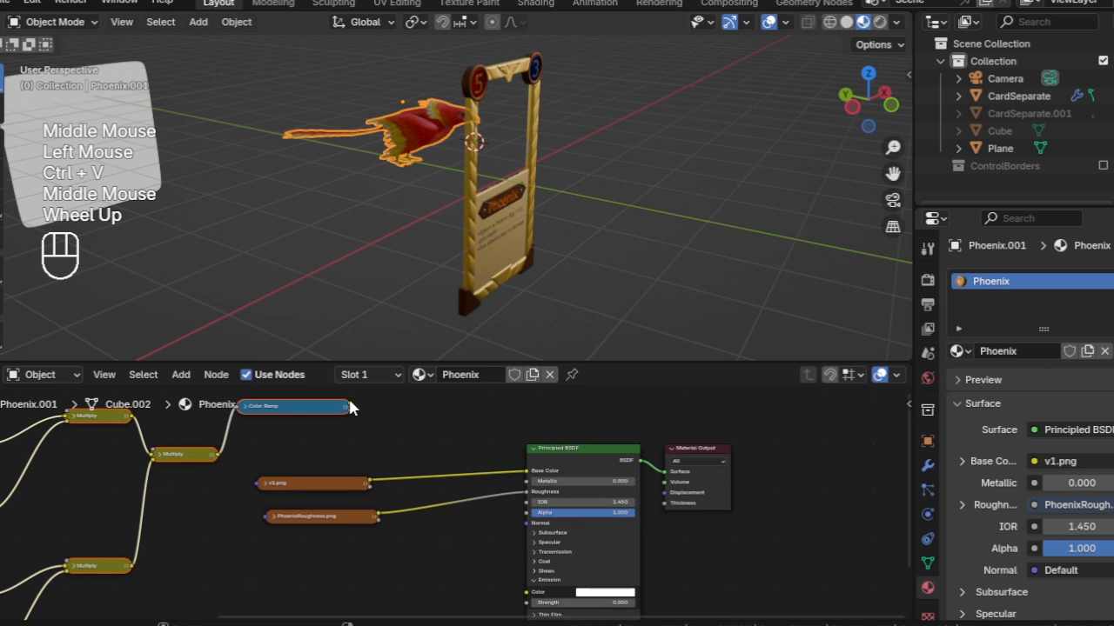
- Connect the Color Ramp's Color output to the Phoenix shader's Alpha input and check it from the camera view
{"action": "left_click_drag", "start_coordinate": [348, 405], "coordinate": [525, 513]}
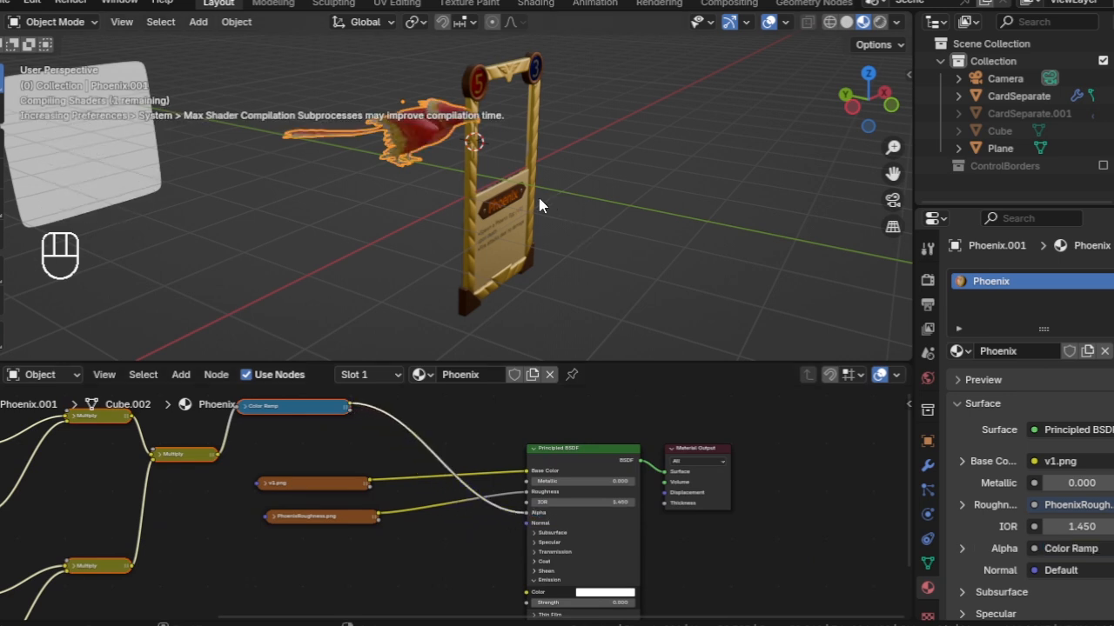
{"action": "middle_click_drag", "start_coordinate": [434, 188], "coordinate": [497, 190]}
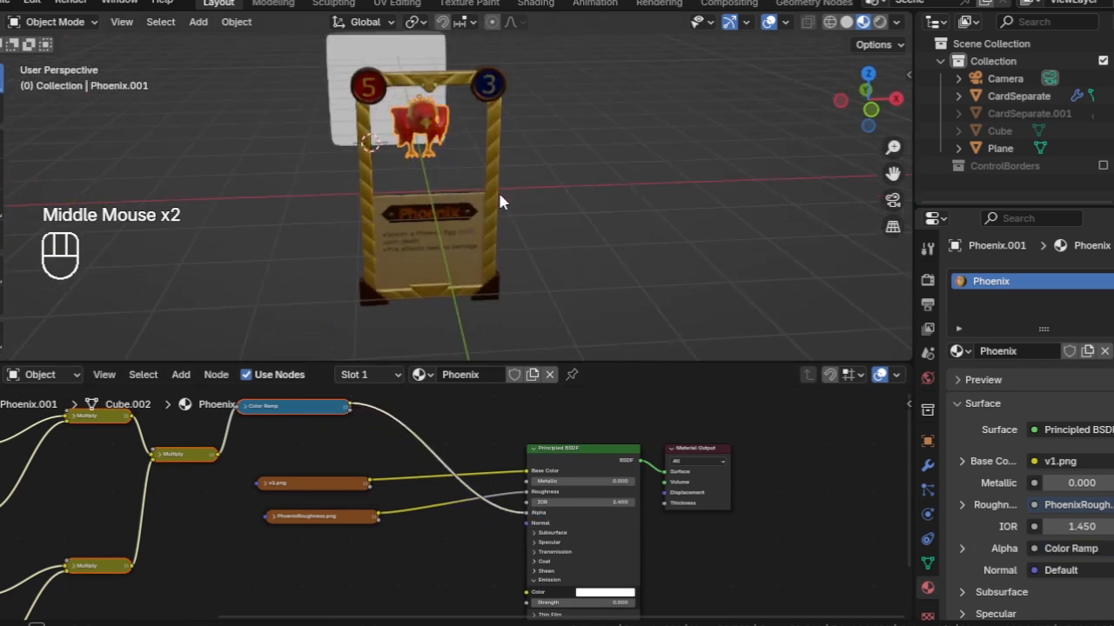
{"action": "key", "text": "KP_0"}
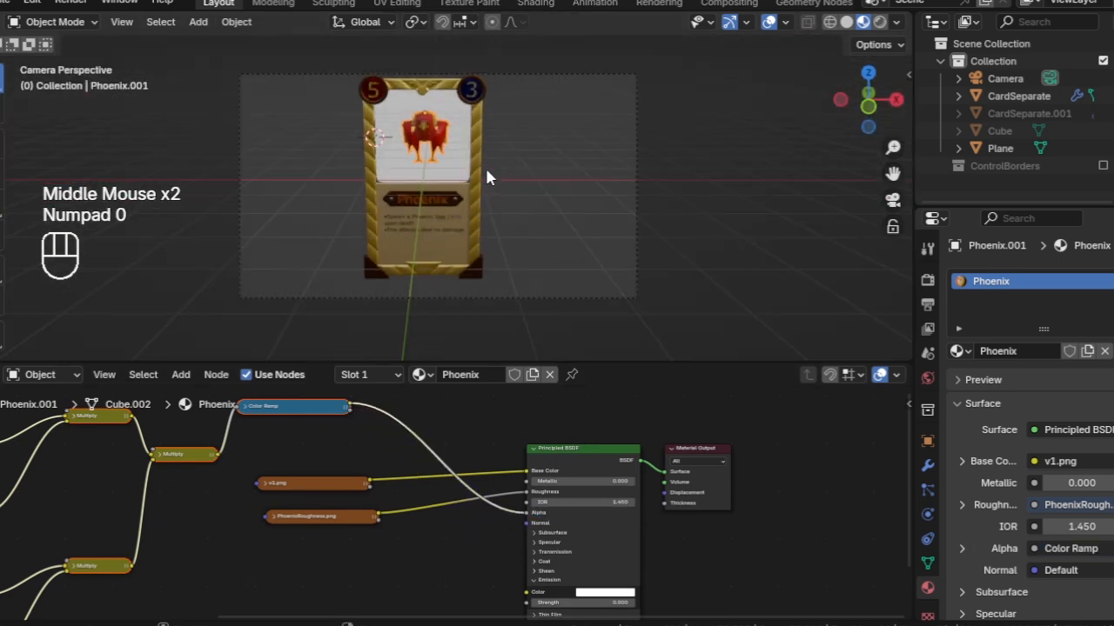
- Select the card and enable the ControlBorders collection to bring back the border planes
{"action": "left_click", "coordinate": [467, 224]}
{"action": "middle_click_drag", "start_coordinate": [473, 228], "coordinate": [591, 222]}
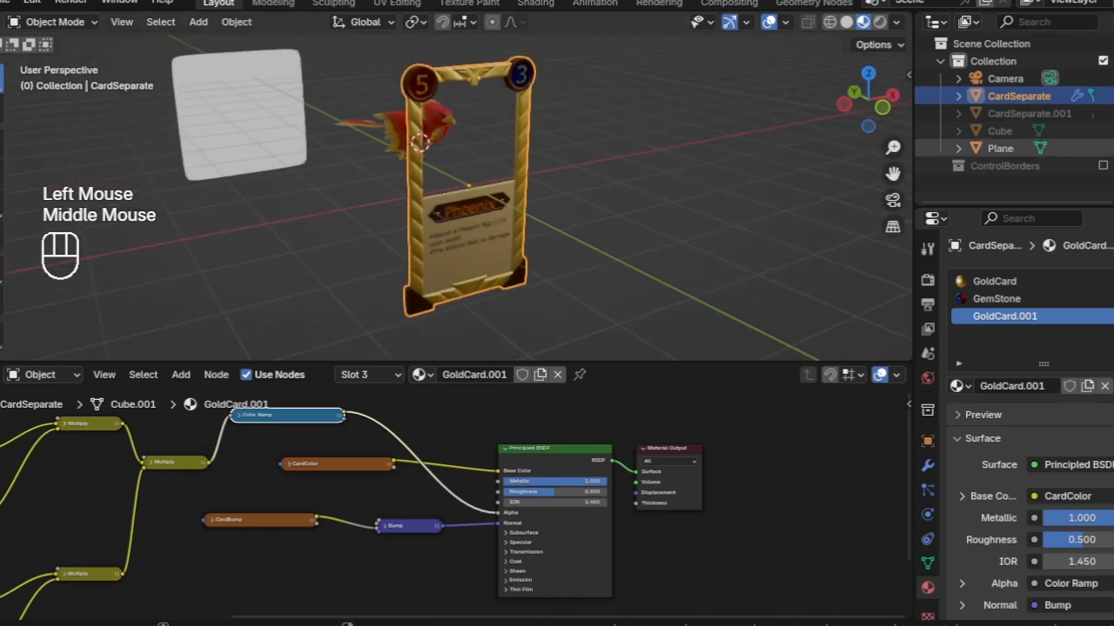
{"action": "left_click", "coordinate": [1103, 166]}
{"action": "middle_click_drag", "start_coordinate": [666, 157], "coordinate": [526, 233]}
- Add the border planes to the selection and parent them to CardSeparate using Object (Keep Transform)
{"action": "left_click", "coordinate": [447, 146], "text": "shift"}
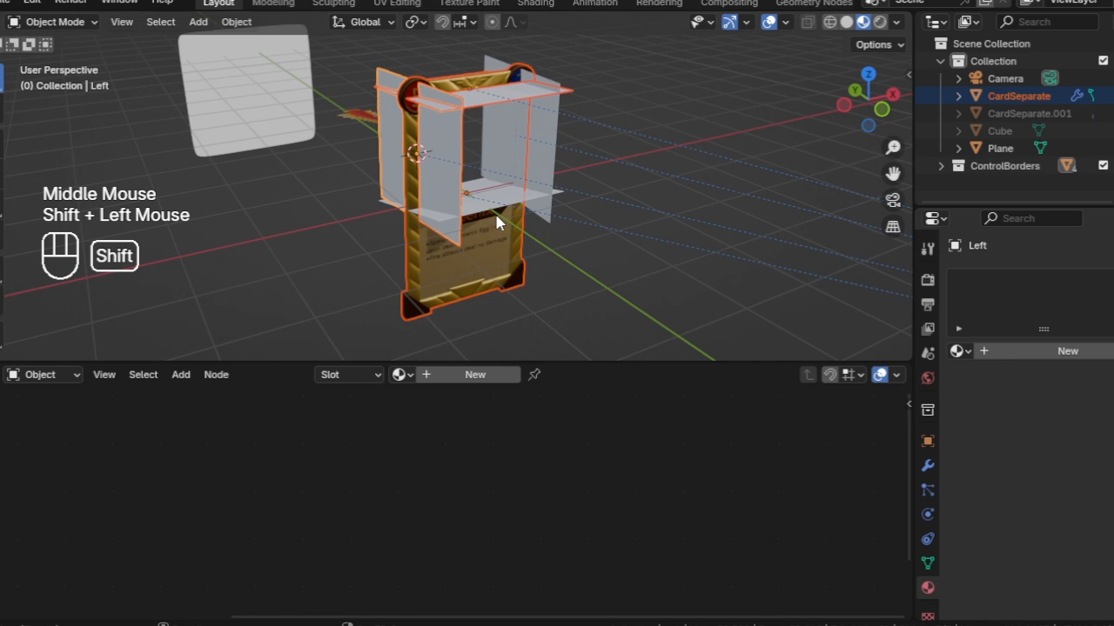
{"action": "left_click", "coordinate": [515, 202], "text": "shift"}
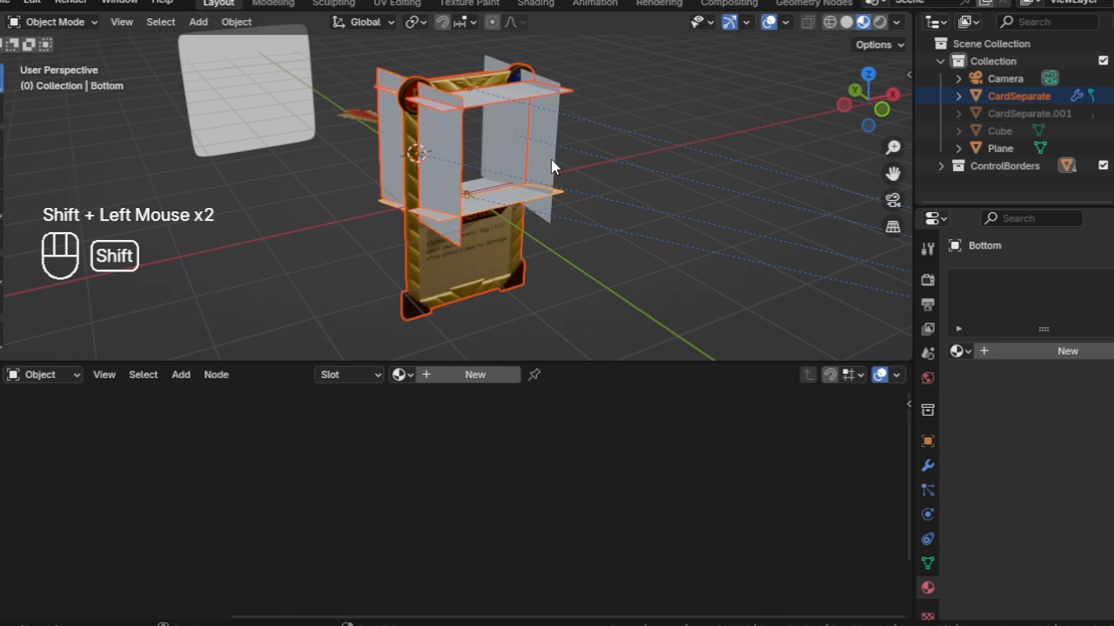
{"action": "left_click", "coordinate": [501, 282], "text": "shift"}
{"action": "key", "text": "ctrl+p"}
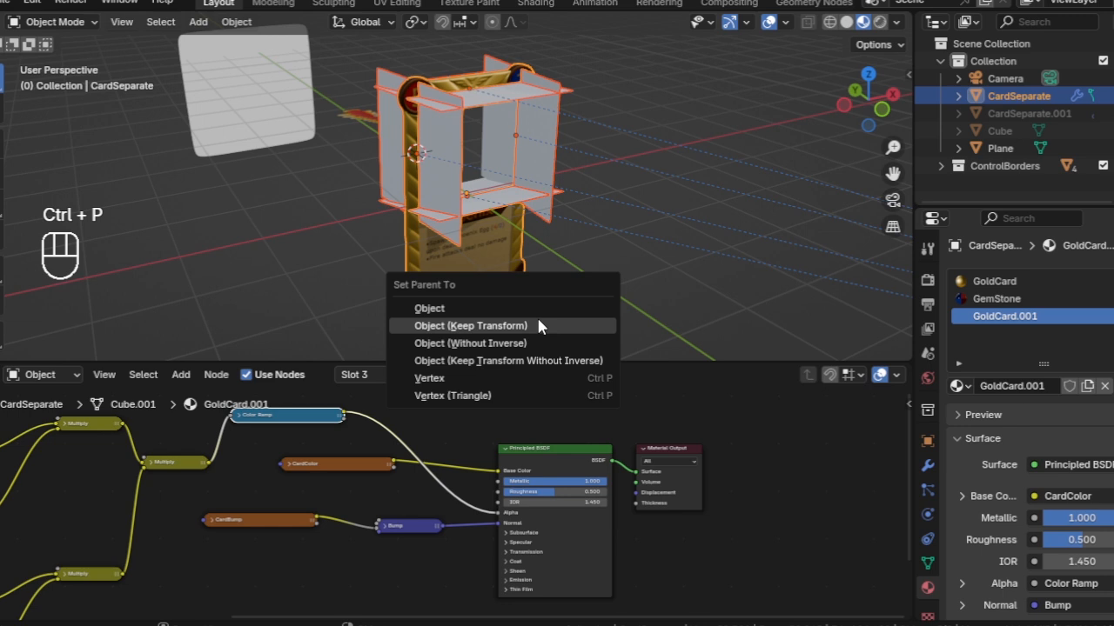
{"action": "left_click", "coordinate": [537, 324]}
- Rotate the card alone about the global Z axis and check the masked opening from the camera view
{"action": "left_click", "coordinate": [485, 268]}
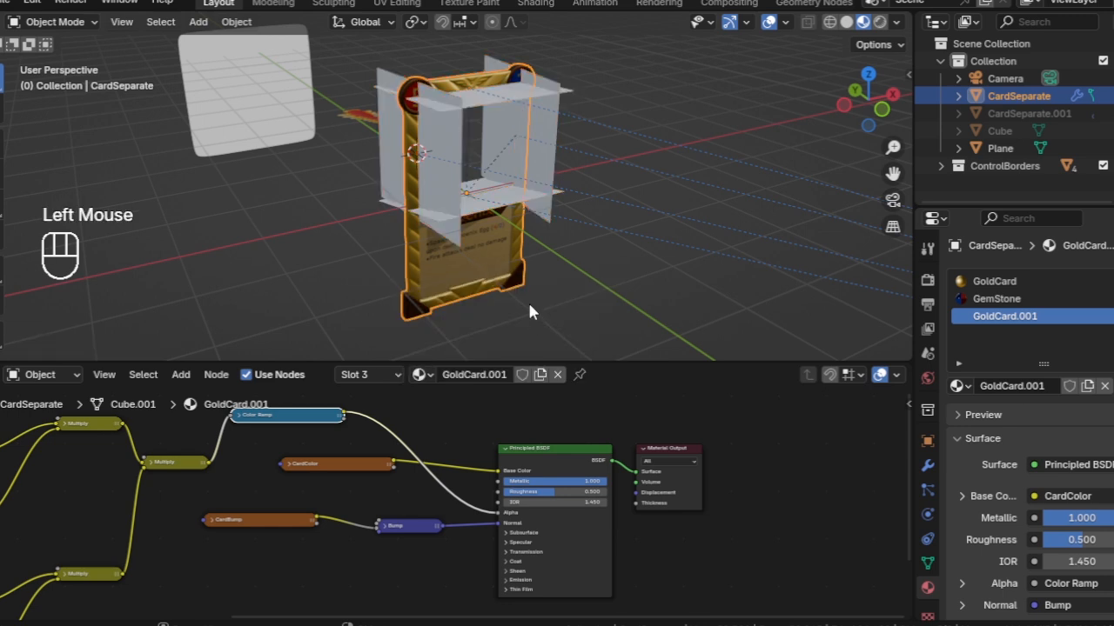
{"action": "key", "text": "r"}
{"action": "key", "text": "z"}
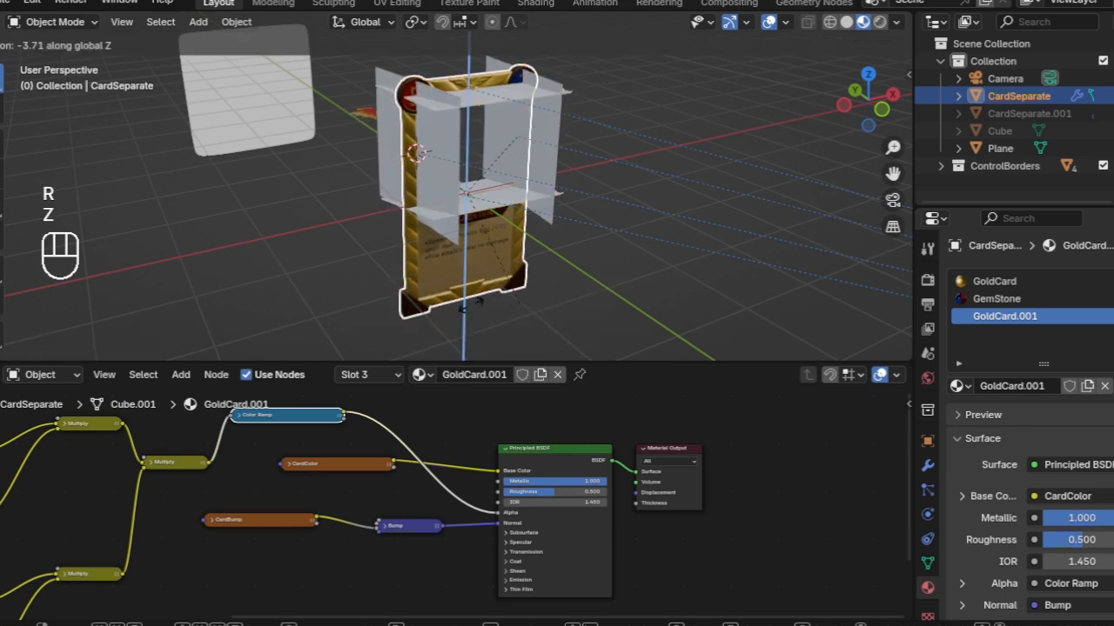
{"action": "left_click", "coordinate": [572, 241]}
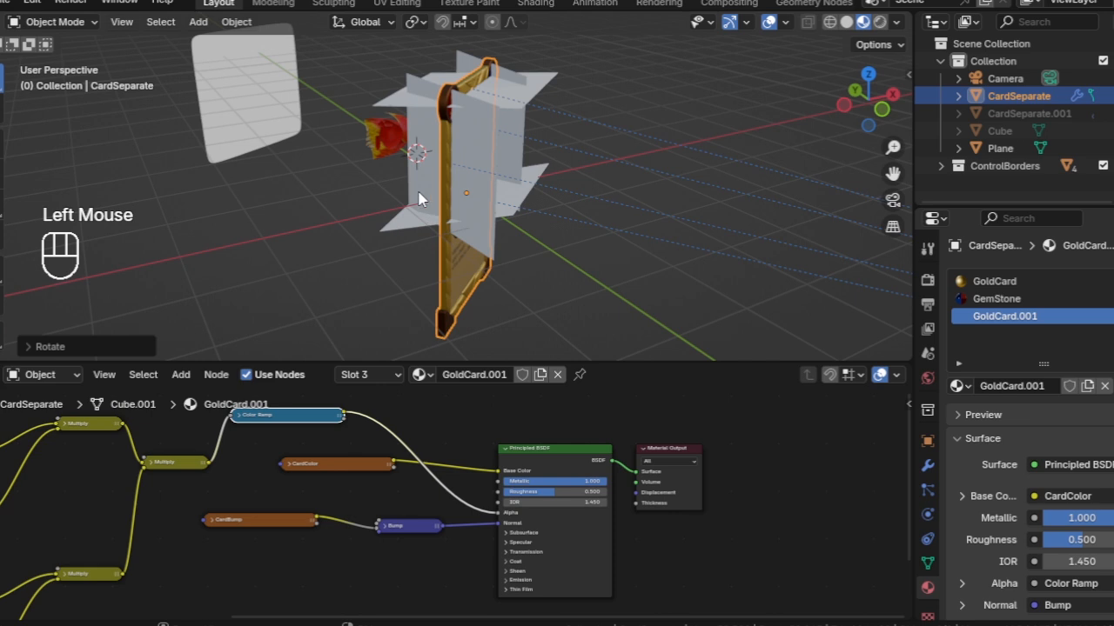
{"action": "middle_click_drag", "start_coordinate": [571, 241], "coordinate": [517, 193]}
{"action": "key", "text": "KP_0"}
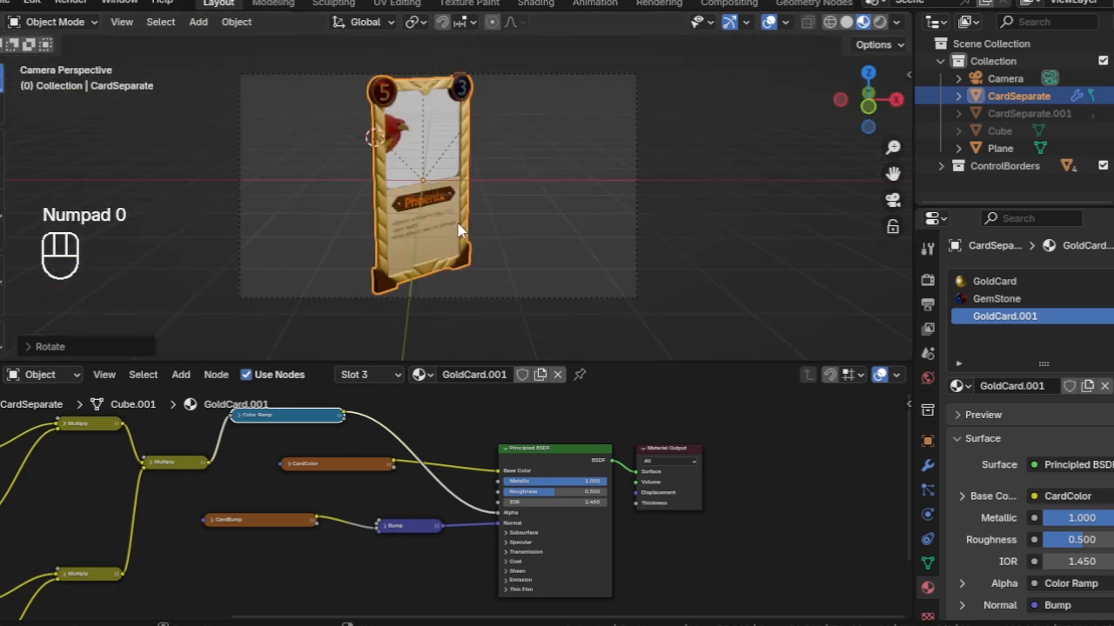
- Trackball-rotate the card in the camera view to test the mask, and clear its rotation
{"action": "key", "text": "r"}
{"action": "key", "text": "r"}
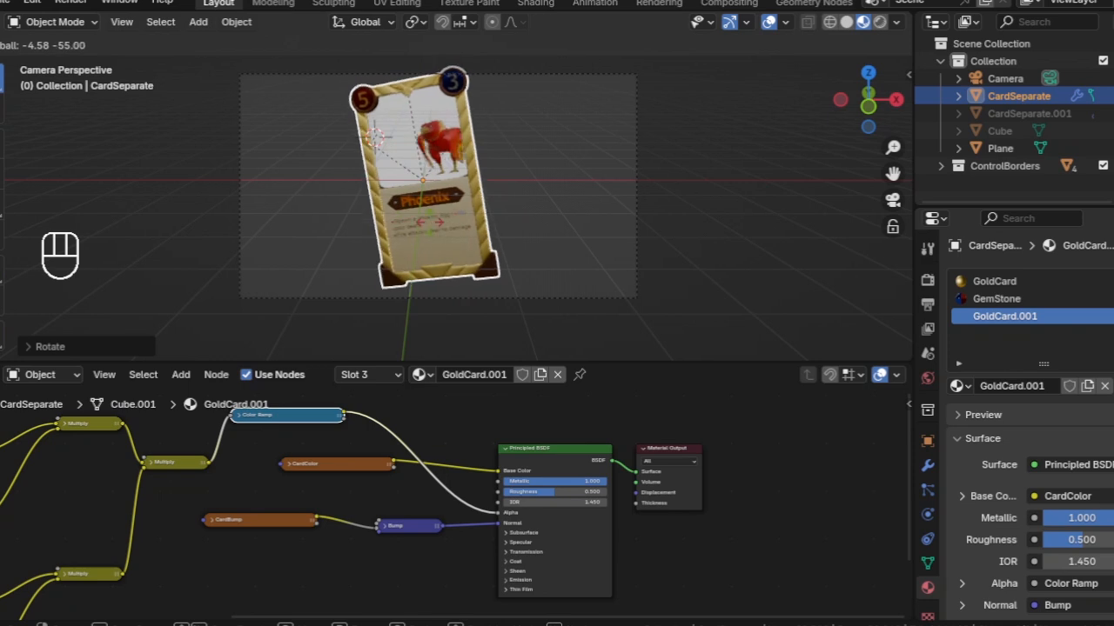
{"action": "left_click", "coordinate": [456, 229]}
{"action": "middle_click_drag", "start_coordinate": [455, 232], "coordinate": [513, 241]}
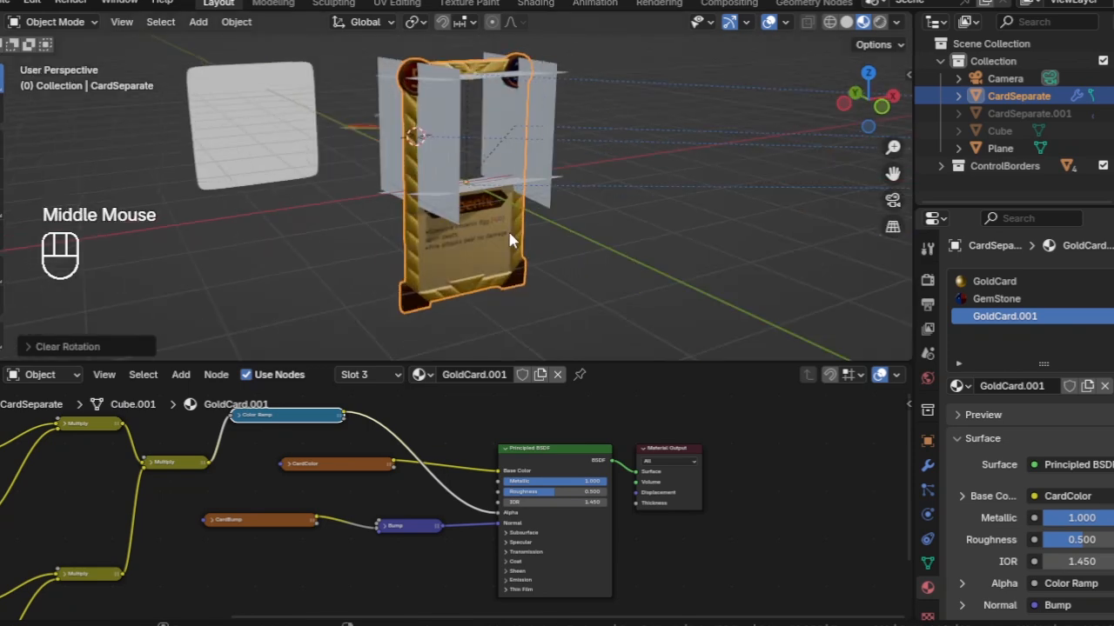
- Select the background plane and expand the Color Ramp in its Material.001 node tree
{"action": "left_click", "coordinate": [289, 92]}
{"action": "middle_click_drag", "start_coordinate": [625, 537], "coordinate": [568, 542]}
{"action": "scroll", "coordinate": [540, 496], "scroll_direction": "up", "scroll_amount": 1}
{"action": "left_click", "coordinate": [493, 435]}
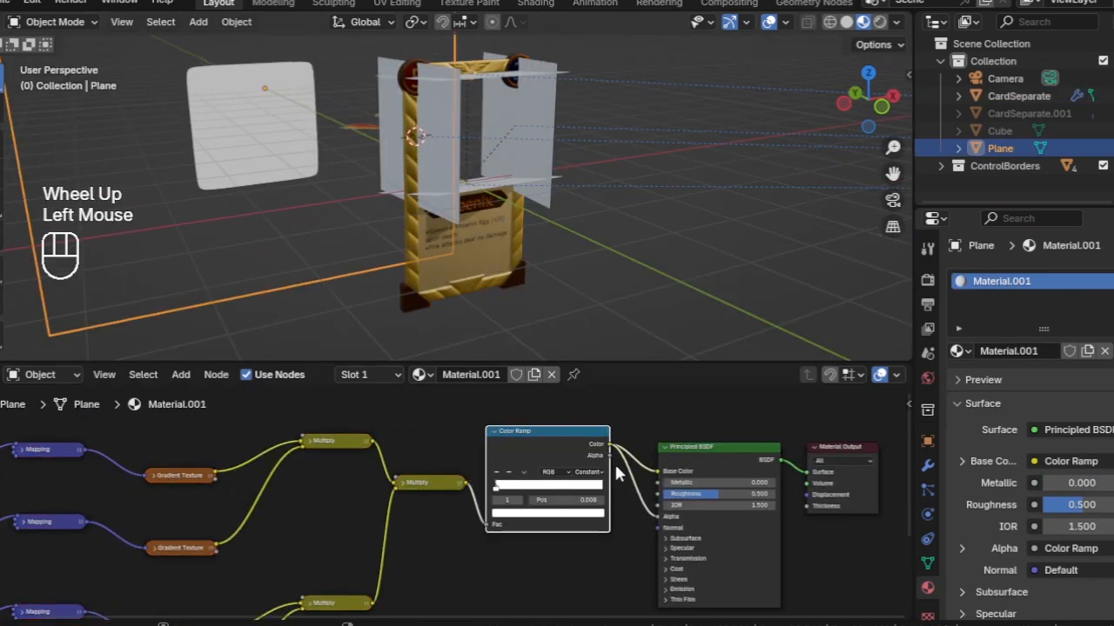
- Flip the plane's Color Ramp, move its black stop to position 0, and check the plane from the camera view
{"action": "scroll", "coordinate": [540, 479], "scroll_direction": "up", "scroll_amount": 1}
{"action": "middle_click_drag", "start_coordinate": [642, 496], "coordinate": [524, 493]}
{"action": "scroll", "coordinate": [539, 483], "scroll_direction": "up", "scroll_amount": 2}
{"action": "middle_click", "coordinate": [526, 513]}
{"action": "scroll", "coordinate": [442, 492], "scroll_direction": "up", "scroll_amount": 4}
{"action": "left_click", "coordinate": [349, 454]}
{"action": "left_click", "coordinate": [393, 479]}
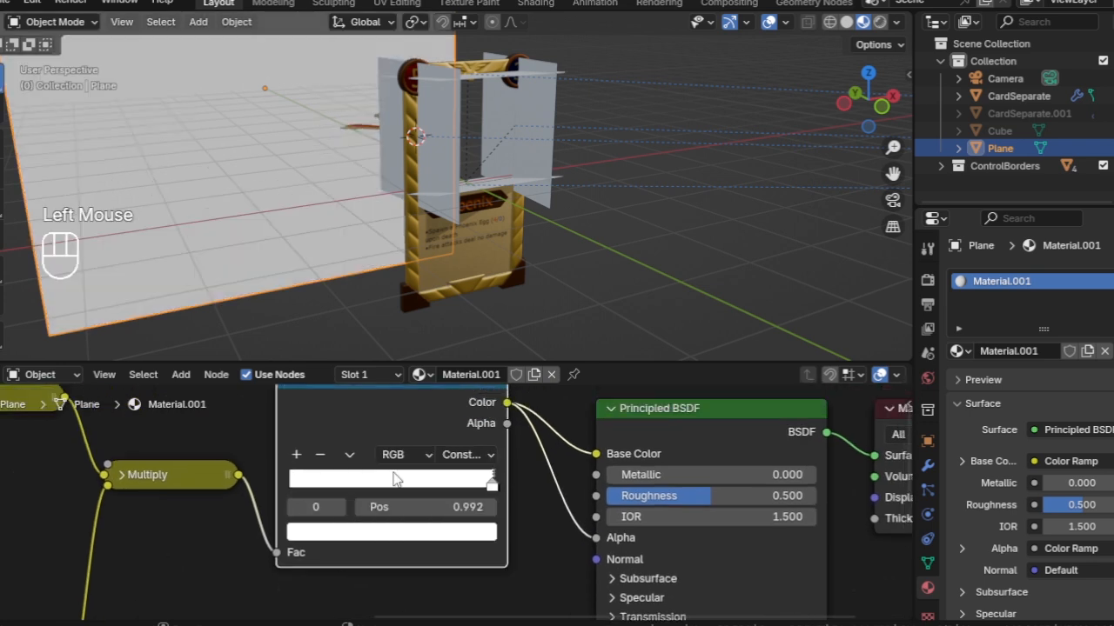
{"action": "left_click", "coordinate": [303, 480]}
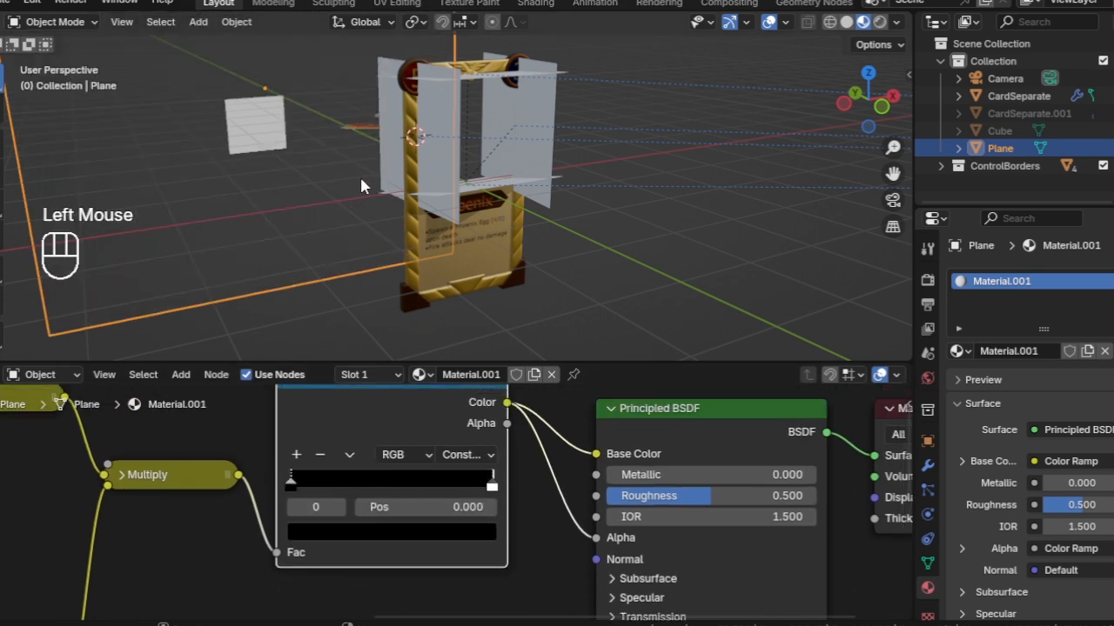
{"action": "scroll", "coordinate": [360, 179], "scroll_direction": "down", "scroll_amount": 1}
{"action": "middle_click_drag", "start_coordinate": [407, 185], "coordinate": [422, 212]}
{"action": "key", "text": "KP_0"}
- Move the white stop to the start of the plane's Color Ramp and set the black stop's position to 0.0000001
{"action": "left_click_drag", "start_coordinate": [492, 483], "coordinate": [404, 483]}
{"action": "left_click", "coordinate": [291, 485]}
{"action": "left_click_drag", "start_coordinate": [291, 485], "coordinate": [471, 501]}
{"action": "left_click", "coordinate": [363, 486]}
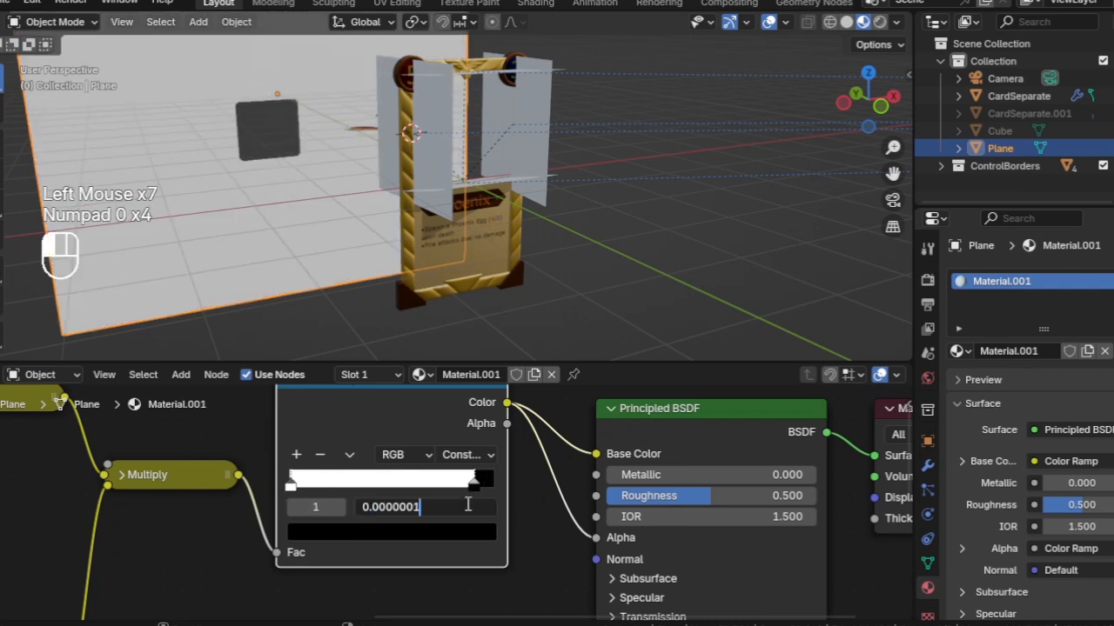
{"action": "key", "text": "Return"}
{"action": "key", "text": "KP_0"}
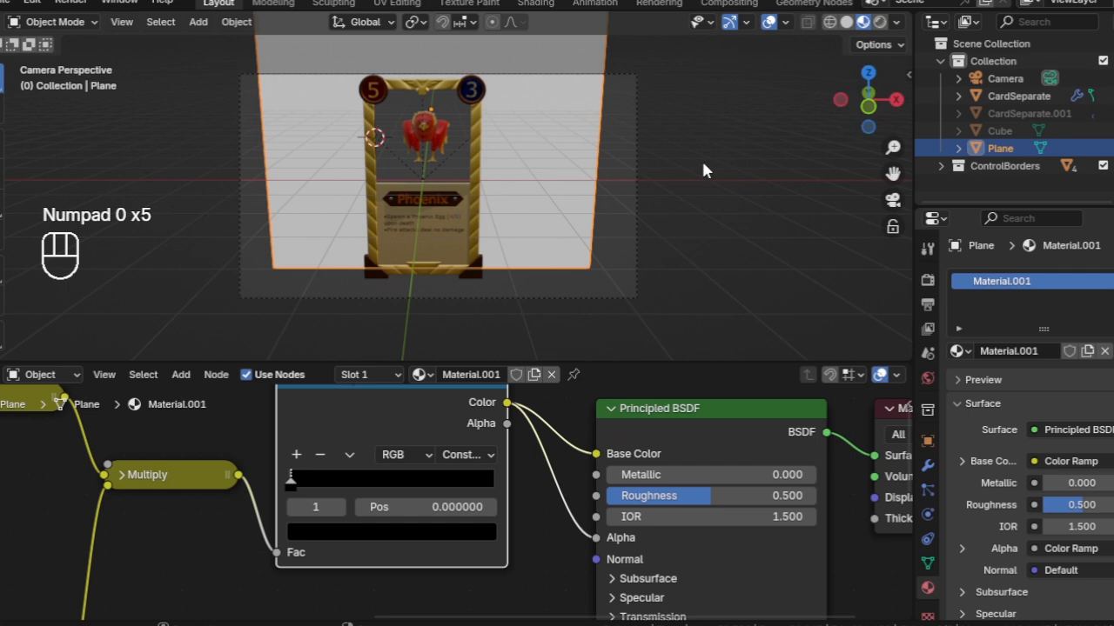
- Enable Camera to View in the View Lock settings and orbit the camera around the card
{"action": "left_click_drag", "start_coordinate": [910, 73], "coordinate": [731, 73]}
{"action": "scroll", "coordinate": [854, 215], "scroll_direction": "down", "scroll_amount": 3}
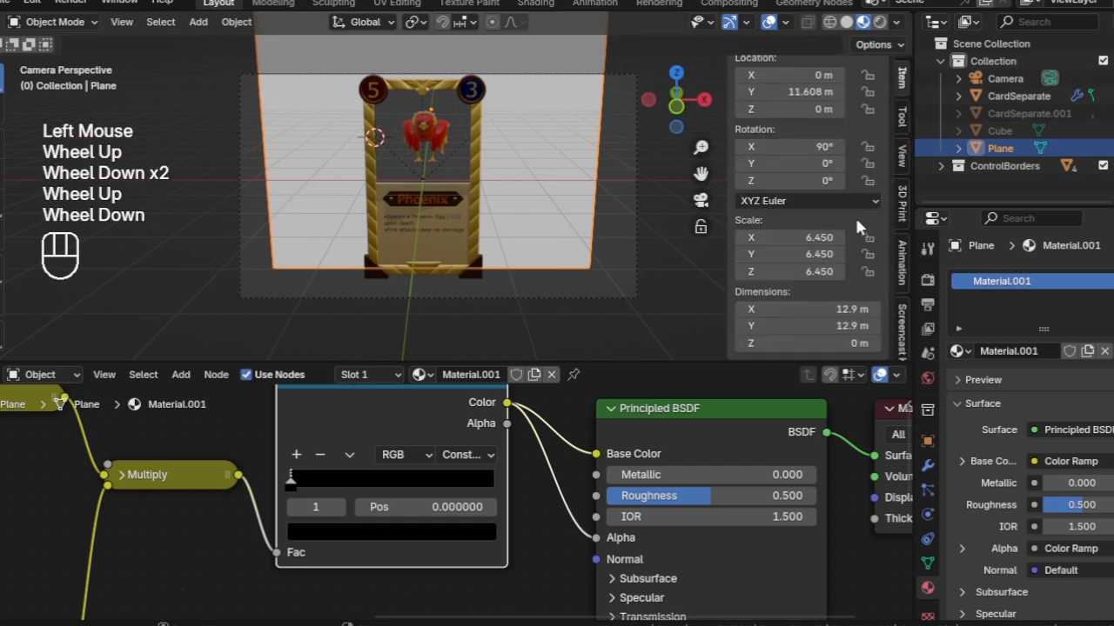
{"action": "left_click", "coordinate": [901, 157]}
{"action": "left_click", "coordinate": [801, 306]}
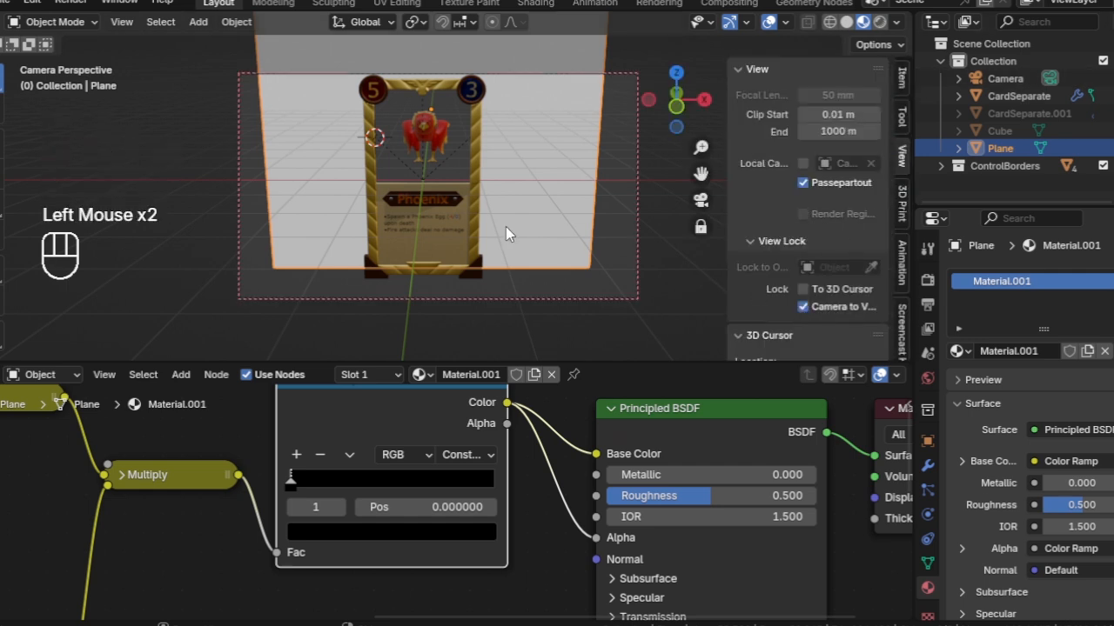
{"action": "middle_click_drag", "start_coordinate": [506, 226], "coordinate": [562, 220]}
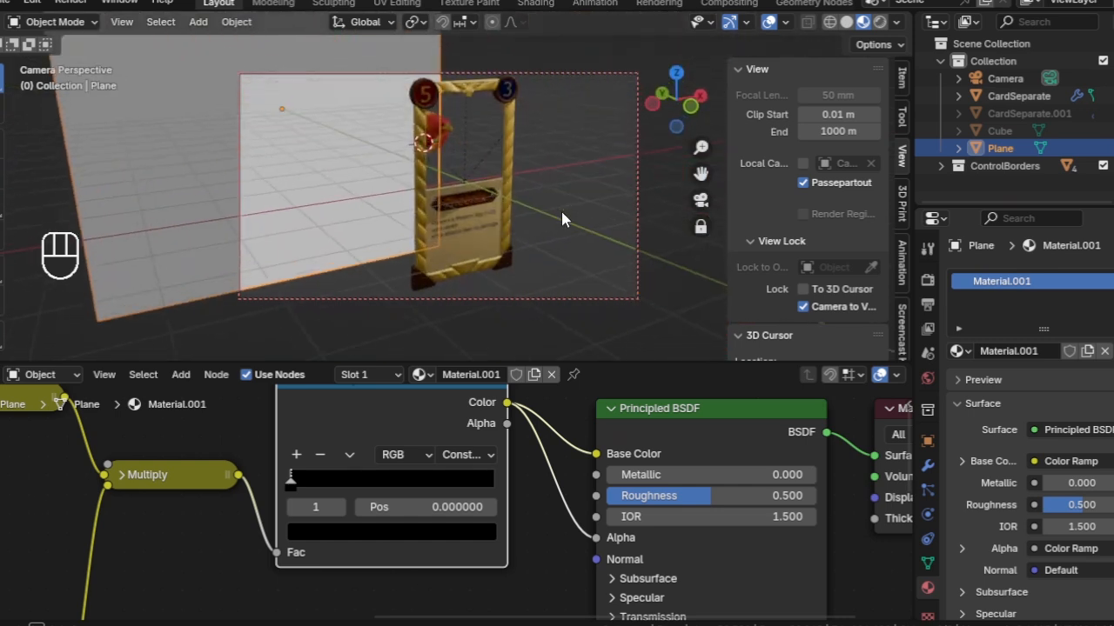
- Select the card and orbit the locked camera to examine how the opening masks the phoenix from steep angles
{"action": "left_click", "coordinate": [443, 125]}
{"action": "scroll", "coordinate": [443, 124], "scroll_direction": "up", "scroll_amount": 1}
{"action": "left_click", "coordinate": [469, 141]}
{"action": "middle_click_drag", "start_coordinate": [470, 141], "coordinate": [543, 146]}
{"action": "left_click", "coordinate": [438, 121]}
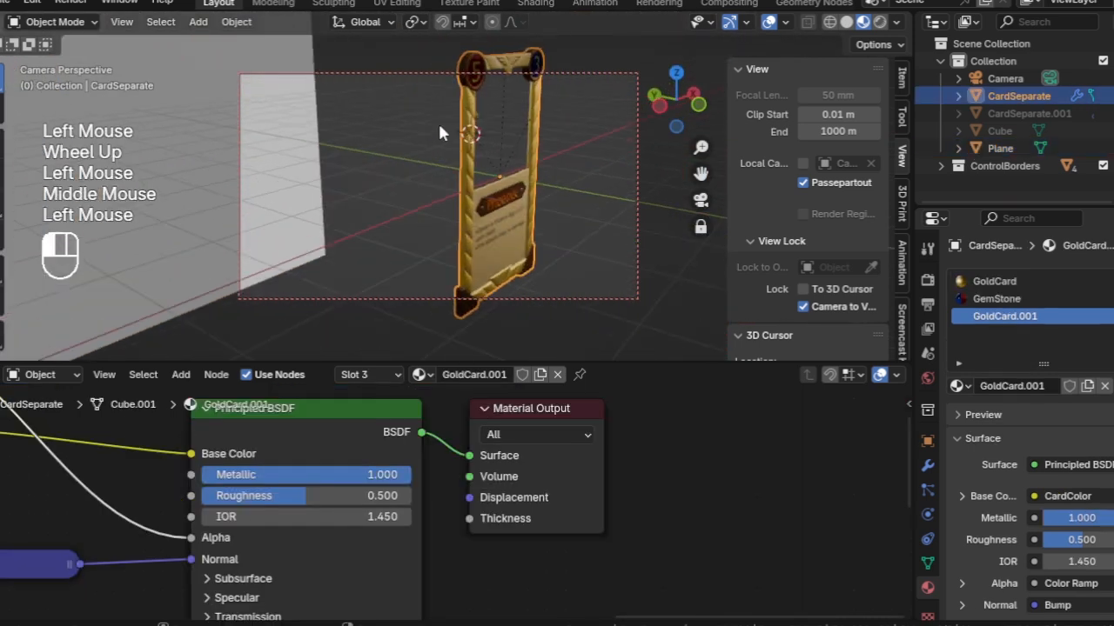
{"action": "middle_click_drag", "start_coordinate": [633, 169], "coordinate": [409, 148]}
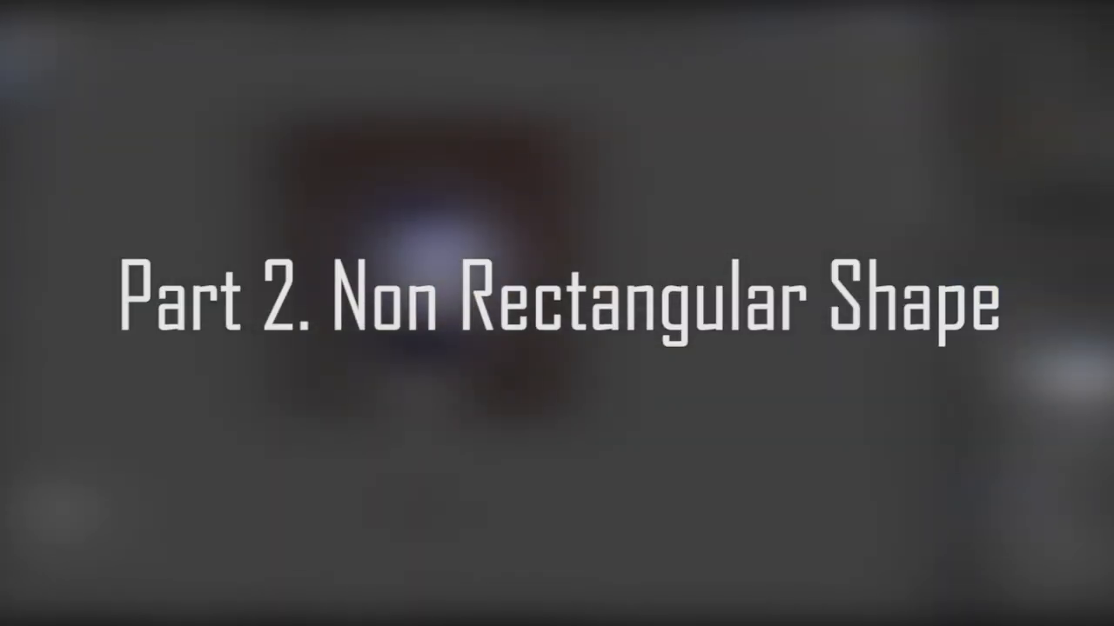
{"action": "left_click", "coordinate": [427, 407]}
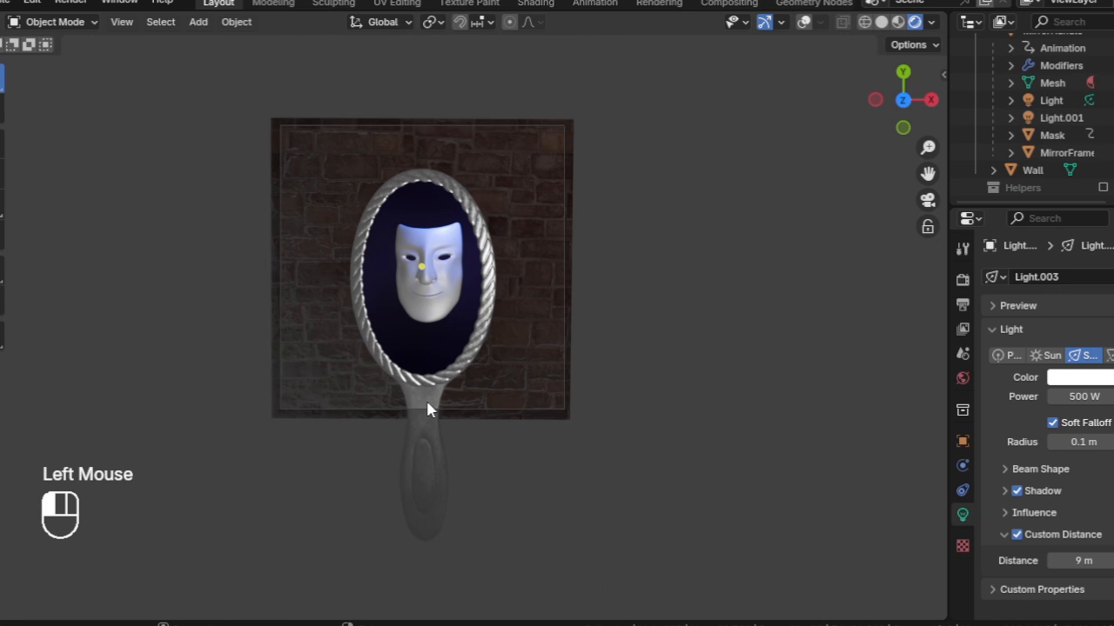
- Rotate the mirror handle freely with Trackball rotation by 4.01° and 17.8°
{"action": "left_click", "coordinate": [409, 402]}
{"action": "key", "text": "r"}
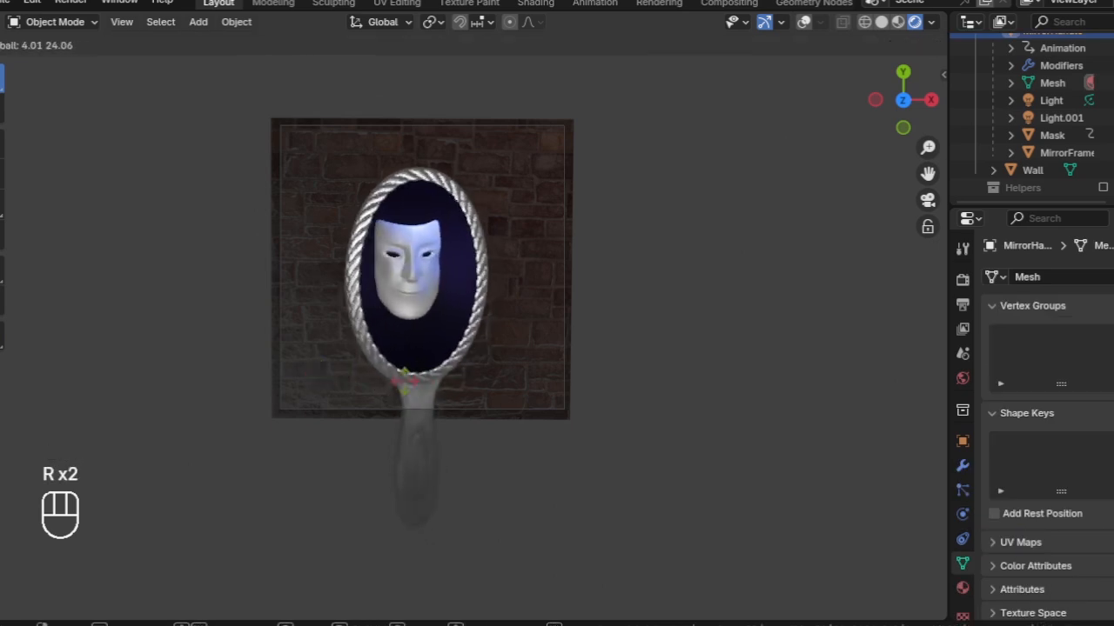
{"action": "left_click", "coordinate": [396, 385]}
- Turn on the viewport overlays and orbit out of the camera view to see the whole mirror setup
{"action": "middle_click_drag", "start_coordinate": [386, 362], "coordinate": [390, 403]}
{"action": "scroll", "coordinate": [461, 306], "scroll_direction": "down", "scroll_amount": 4}
{"action": "left_click", "coordinate": [806, 24]}
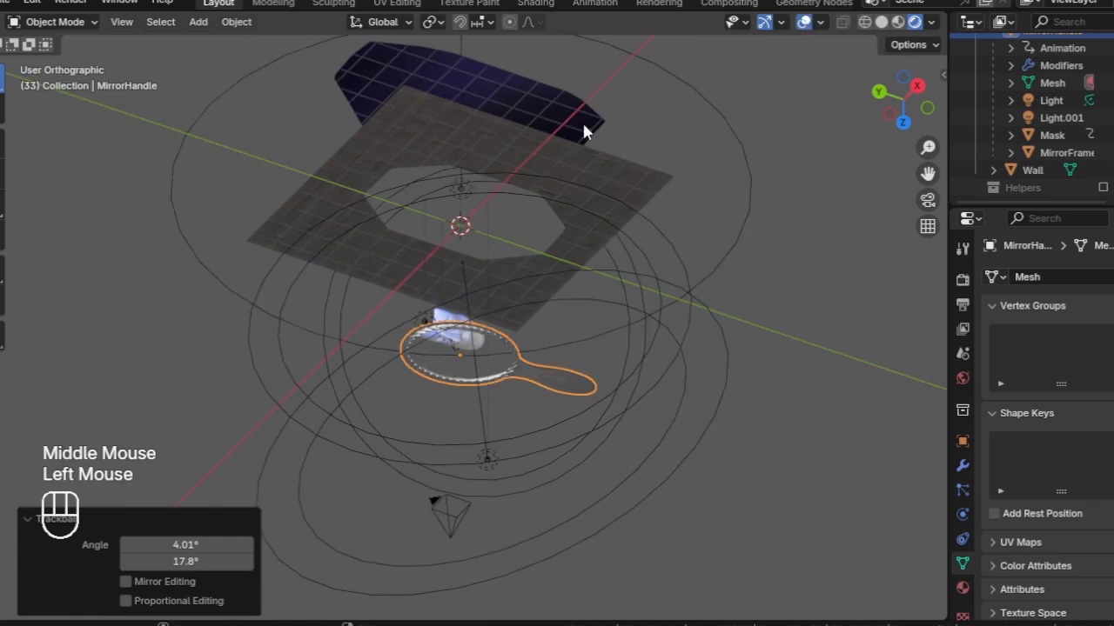
{"action": "middle_click_drag", "start_coordinate": [582, 122], "coordinate": [490, 182]}
{"action": "scroll", "coordinate": [439, 357], "scroll_direction": "up", "scroll_amount": 3}
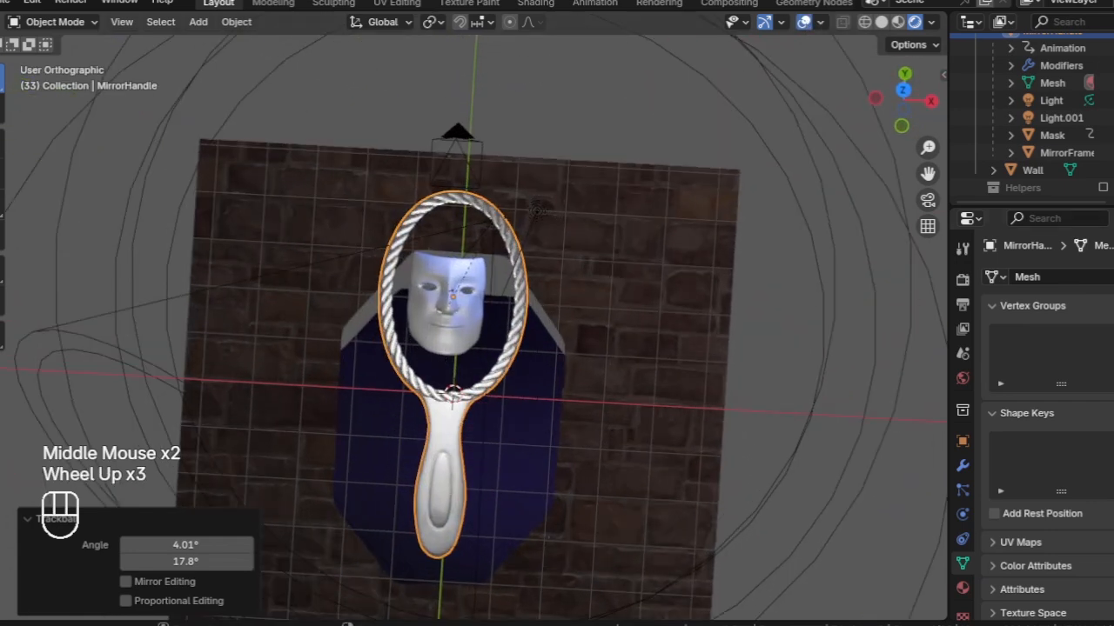
- Enable the Helpers collection, select the N plane beside the mirror frame, and expand the collection's contents
{"action": "left_click", "coordinate": [1103, 188]}
{"action": "middle_click_drag", "start_coordinate": [553, 362], "coordinate": [558, 331]}
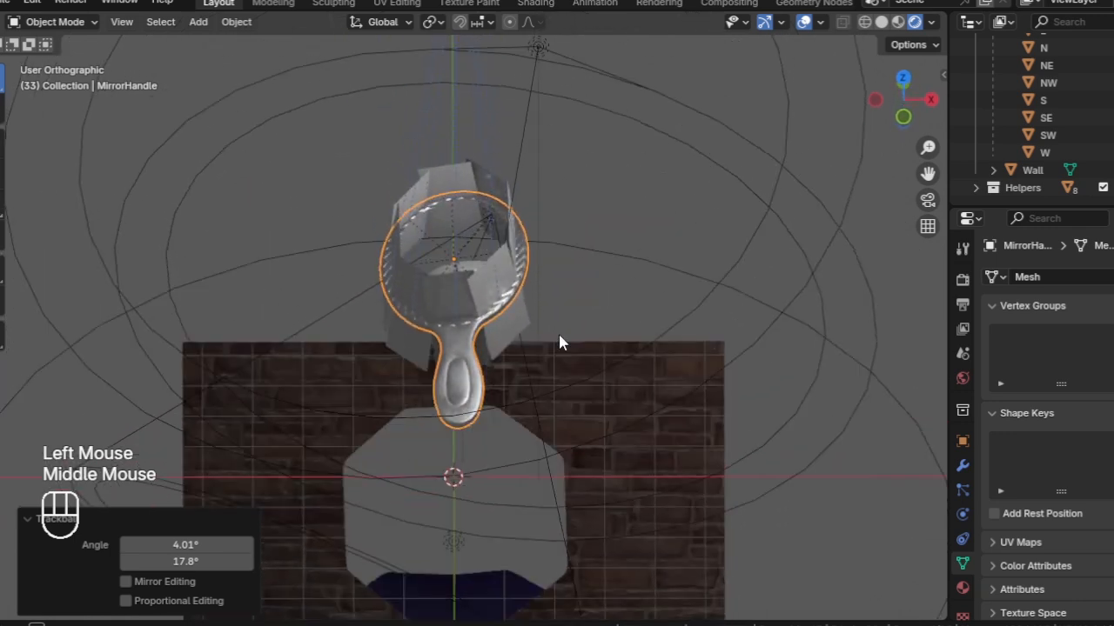
{"action": "left_click", "coordinate": [451, 184]}
{"action": "left_click", "coordinate": [974, 188]}
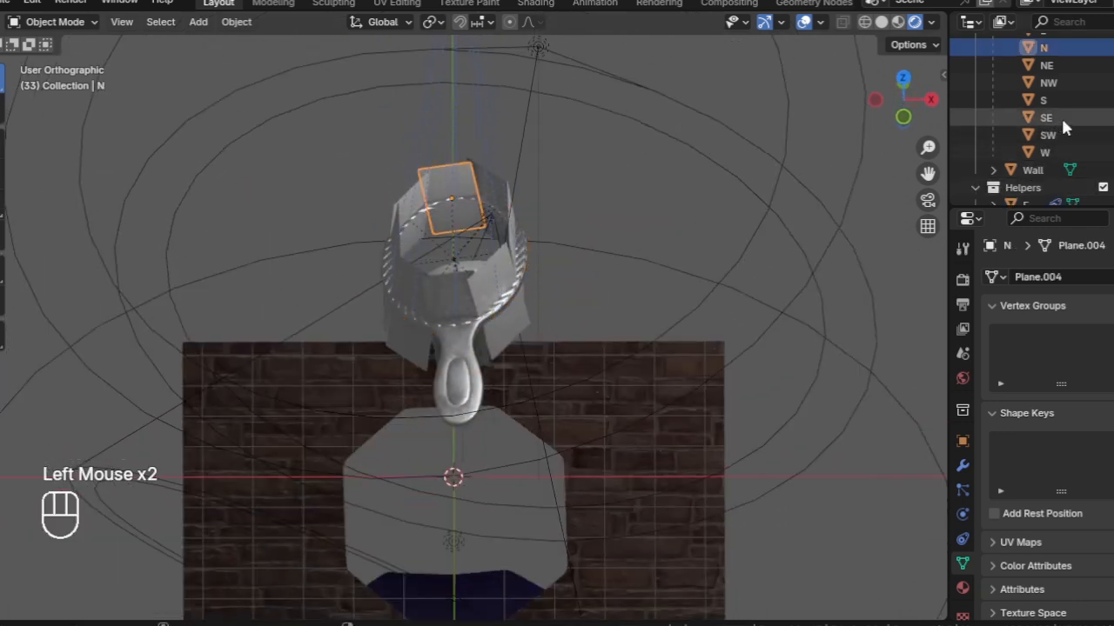
{"action": "scroll", "coordinate": [1057, 122], "scroll_direction": "up", "scroll_amount": 1}
{"action": "scroll", "coordinate": [1049, 130], "scroll_direction": "down", "scroll_amount": 3}
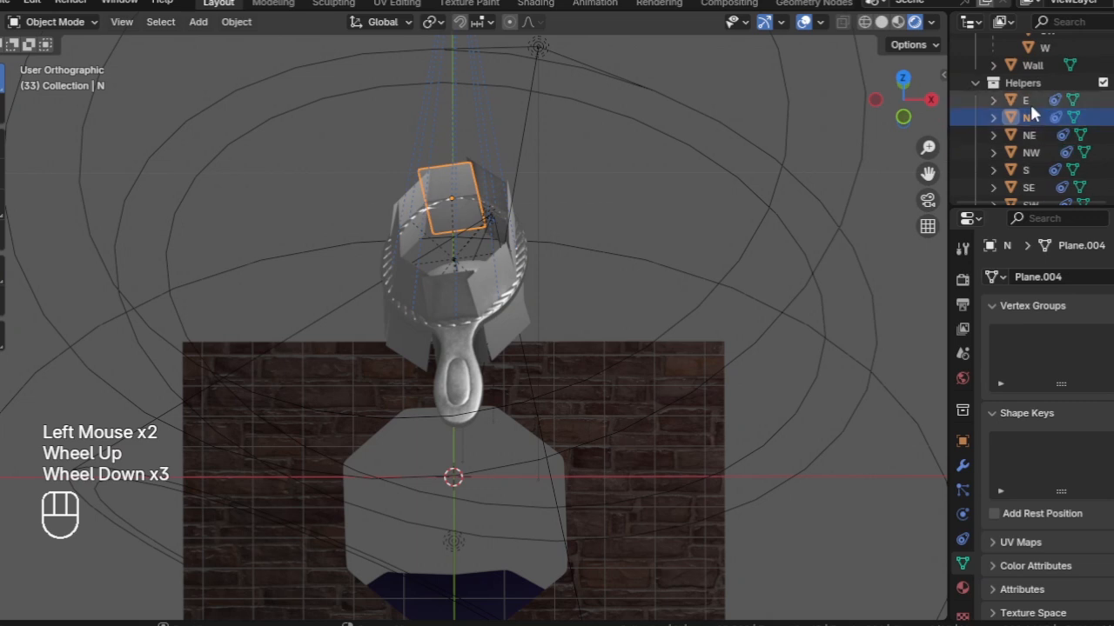
- Go through the helper planes one by one from E to W to identify each around the mirror
{"action": "left_click", "coordinate": [1028, 98]}
{"action": "key", "text": "Down"}
{"action": "key", "text": "Down"}
{"action": "key", "text": "Down"}
{"action": "key", "text": "Down"}
{"action": "key", "text": "Down"}
{"action": "key", "text": "Down"}
{"action": "key", "text": "Down"}
{"action": "key", "text": "Down"}
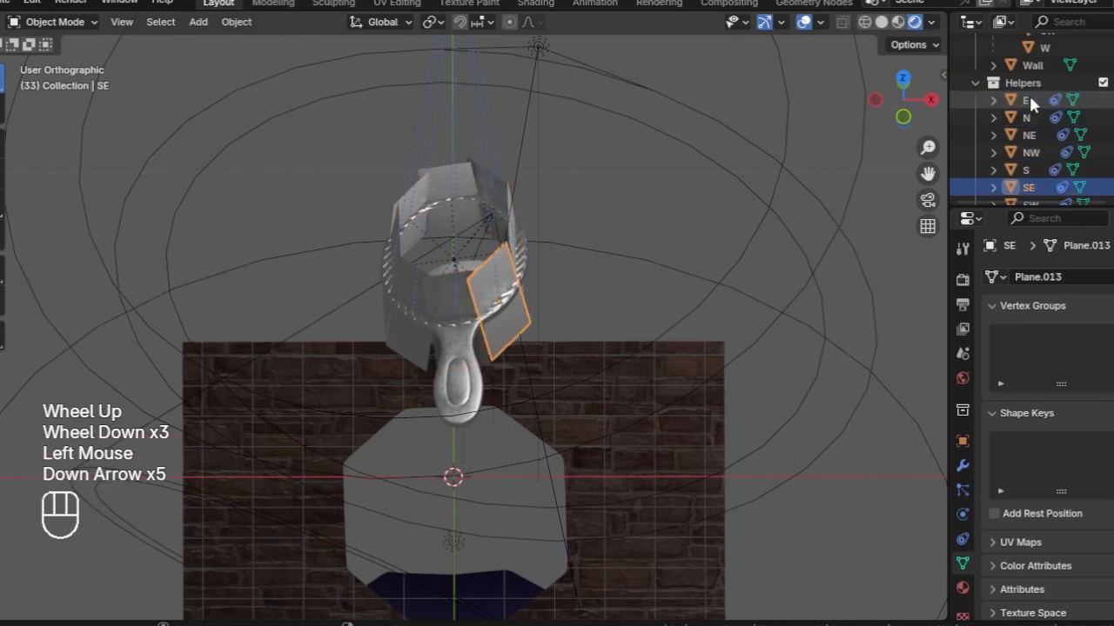
- Show plane W's Locked Track constraint settings and examine how the helper planes surround the mirror frame
{"action": "left_click", "coordinate": [962, 540]}
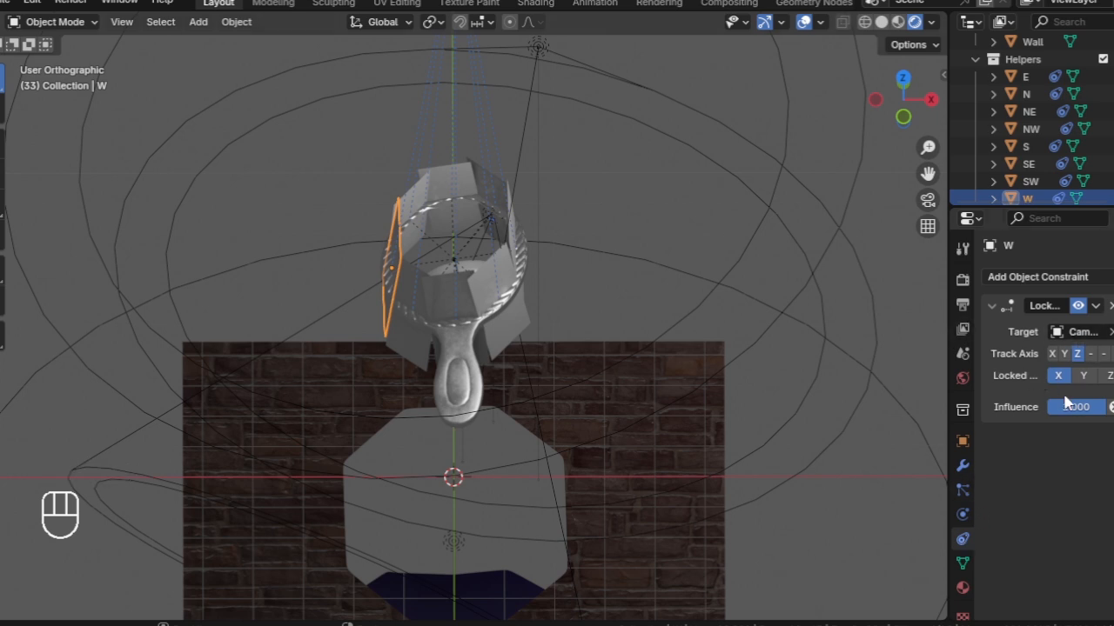
{"action": "middle_click_drag", "start_coordinate": [694, 346], "coordinate": [653, 305]}
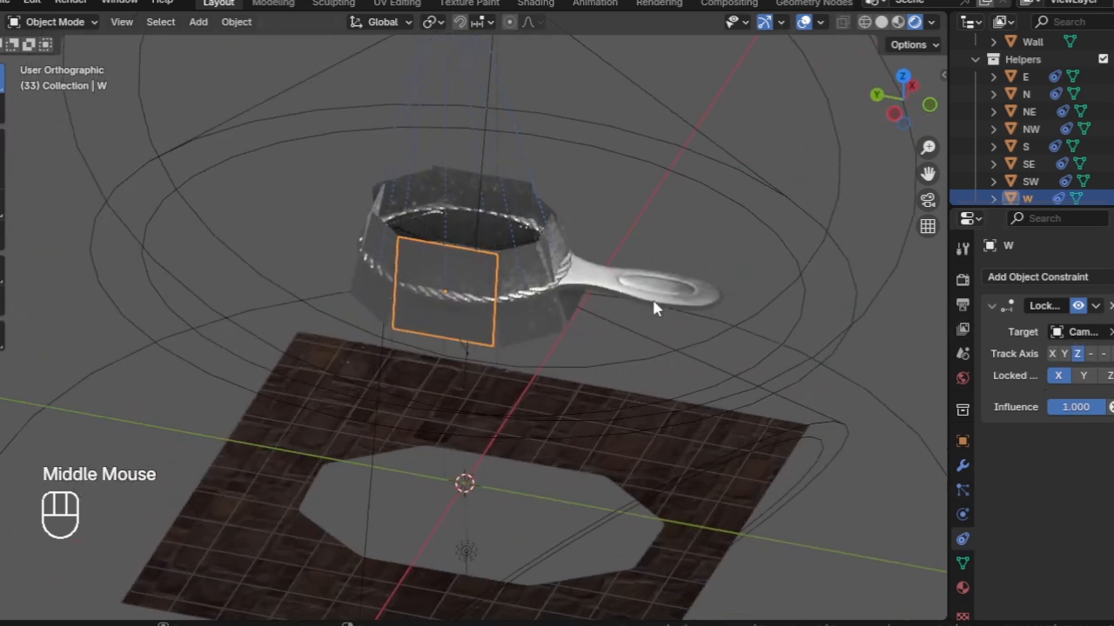
{"action": "scroll", "coordinate": [623, 287], "scroll_direction": "up", "scroll_amount": 2}
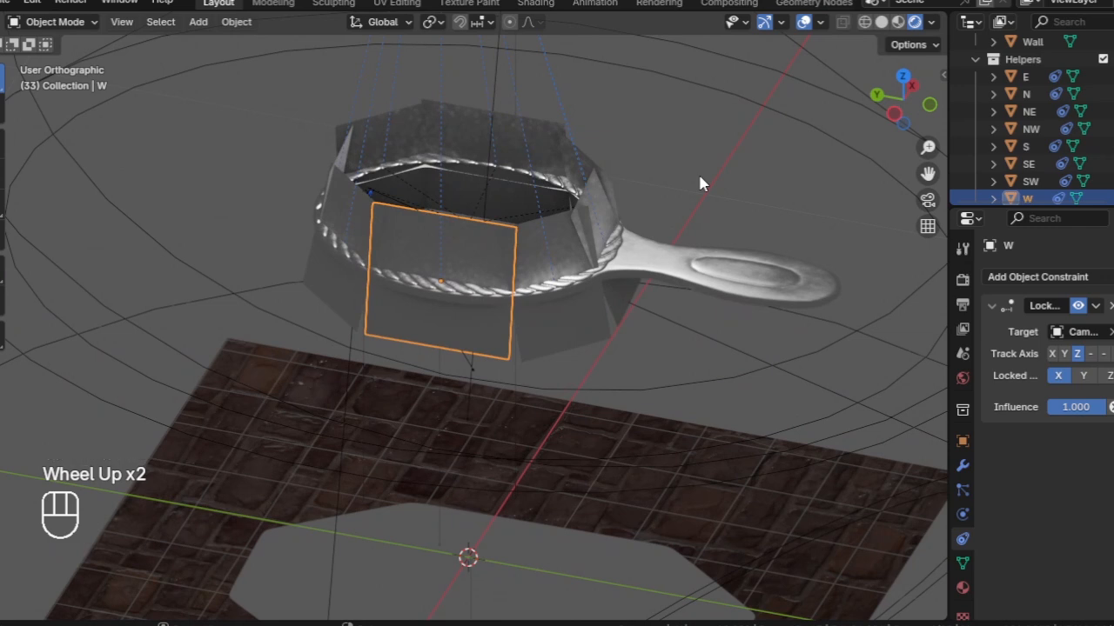
{"action": "key", "text": "ctrl+z"}
{"action": "key", "text": "ctrl+z"}
{"action": "middle_click_drag", "start_coordinate": [699, 218], "coordinate": [595, 301]}
{"action": "scroll", "coordinate": [594, 300], "scroll_direction": "down", "scroll_amount": 3}
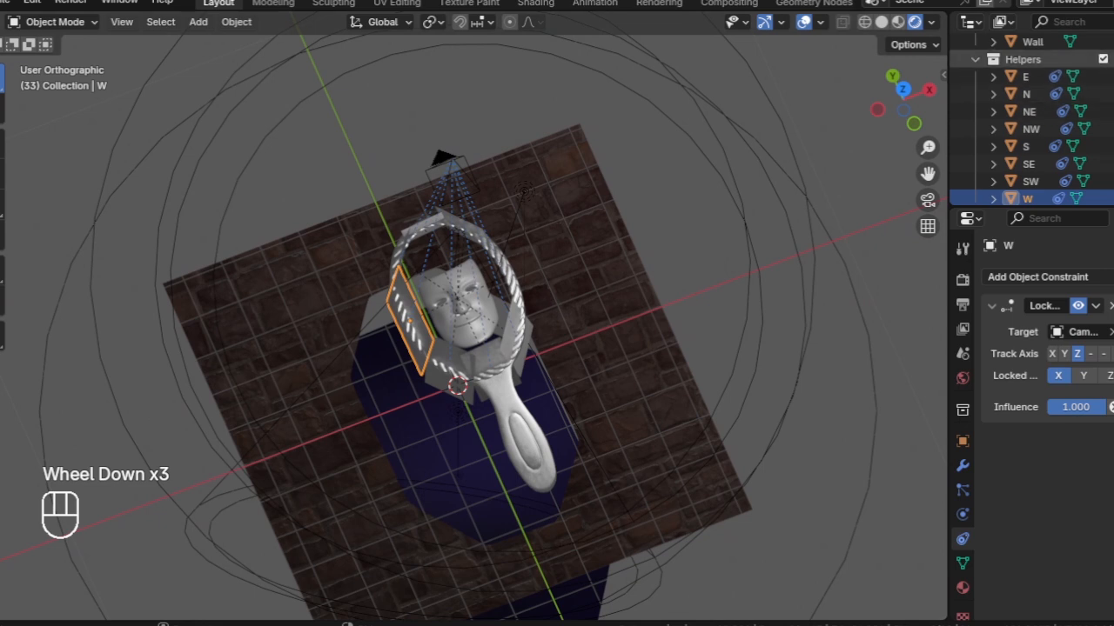
- Disable the Helpers collection and hide the MirrorFrame object to expose the cut edge of the handle's opening
{"action": "left_click", "coordinate": [1104, 59]}
{"action": "scroll", "coordinate": [591, 235], "scroll_direction": "up", "scroll_amount": 5}
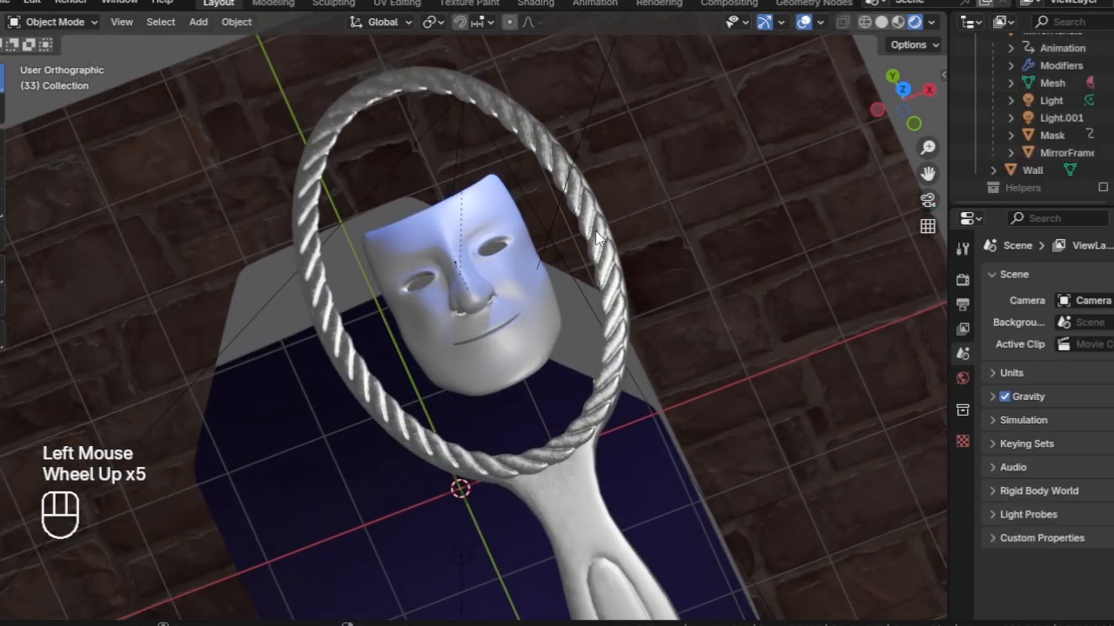
{"action": "left_click", "coordinate": [596, 237]}
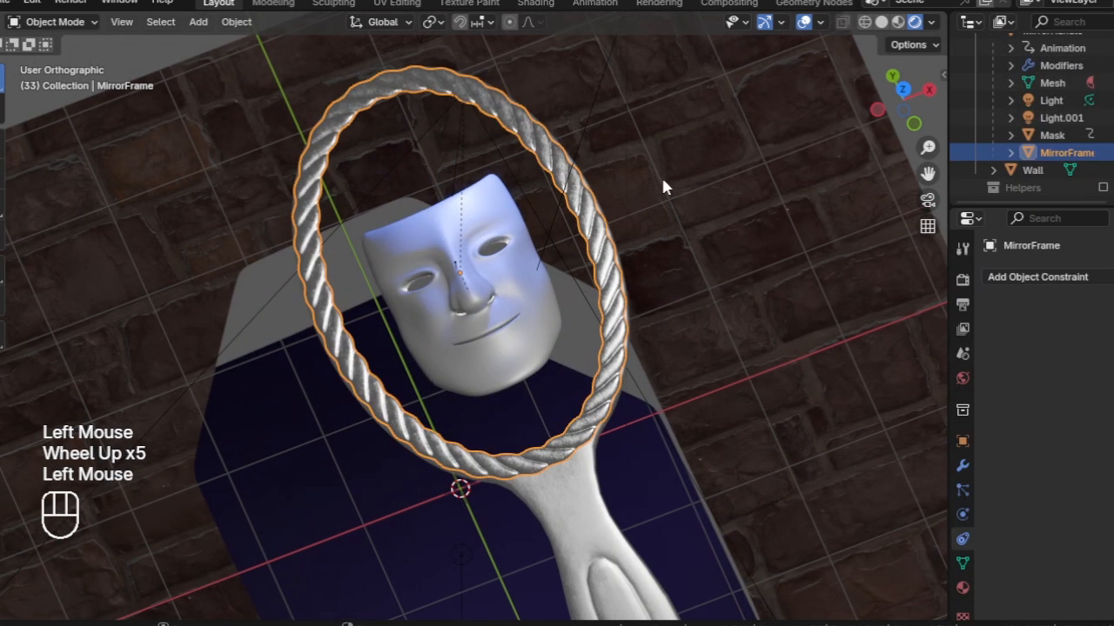
{"action": "key", "text": "h"}
{"action": "middle_click_drag", "start_coordinate": [582, 232], "coordinate": [546, 294]}
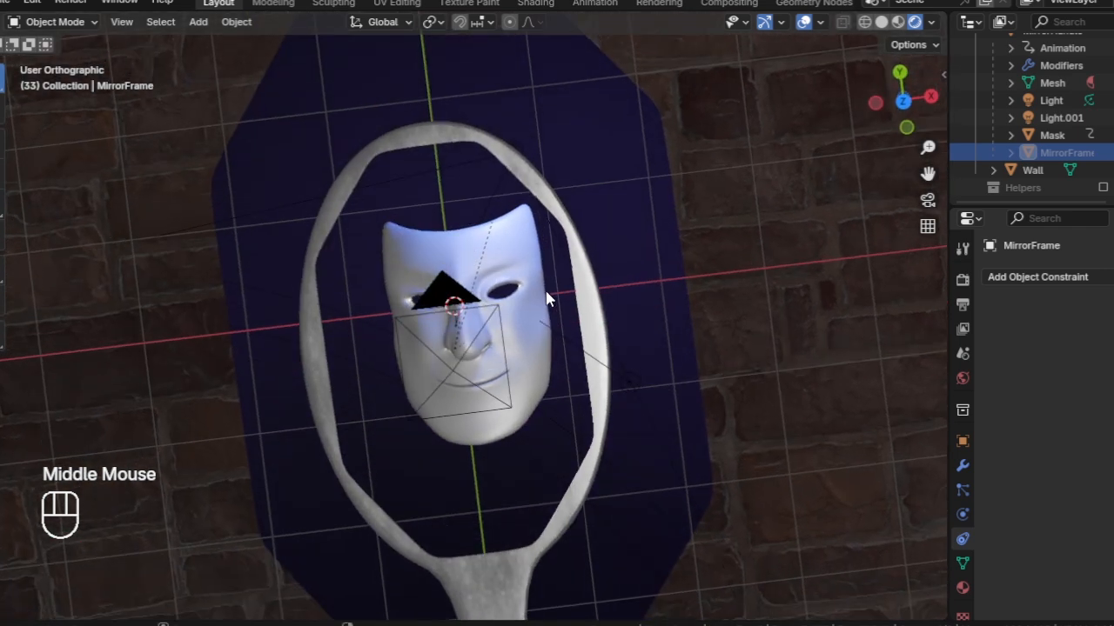
{"action": "scroll", "coordinate": [546, 292], "scroll_direction": "down", "scroll_amount": 2}
{"action": "key", "text": "KP_0"}
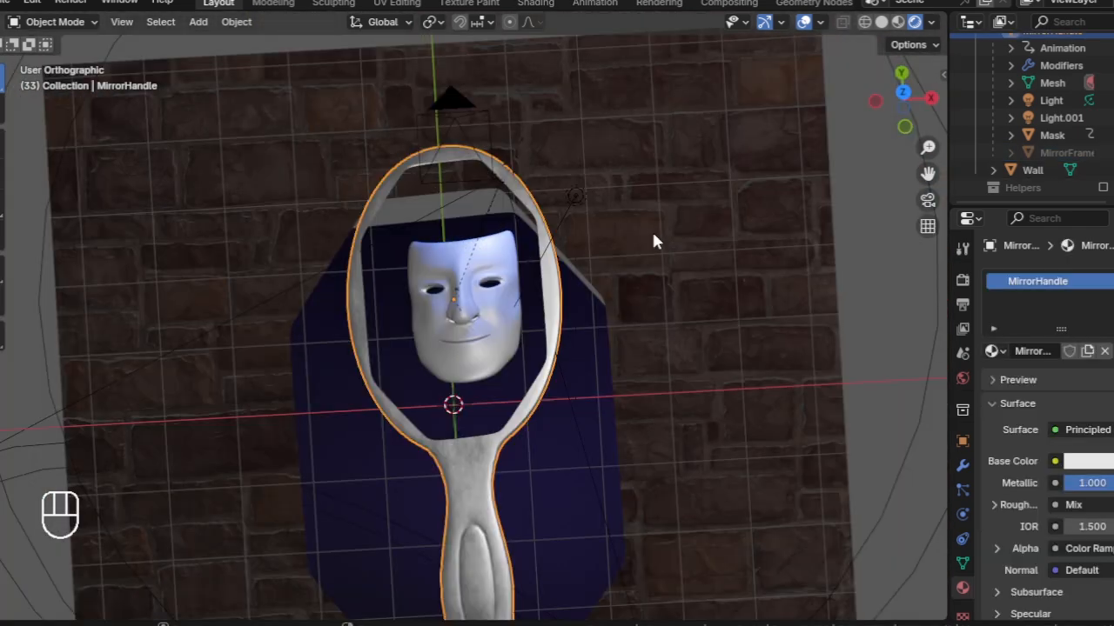
- Unhide the rope-like mirror frame and select it to show its material
{"action": "key", "text": "alt+h"}
{"action": "left_click", "coordinate": [552, 324]}
{"action": "left_click", "coordinate": [553, 325]}
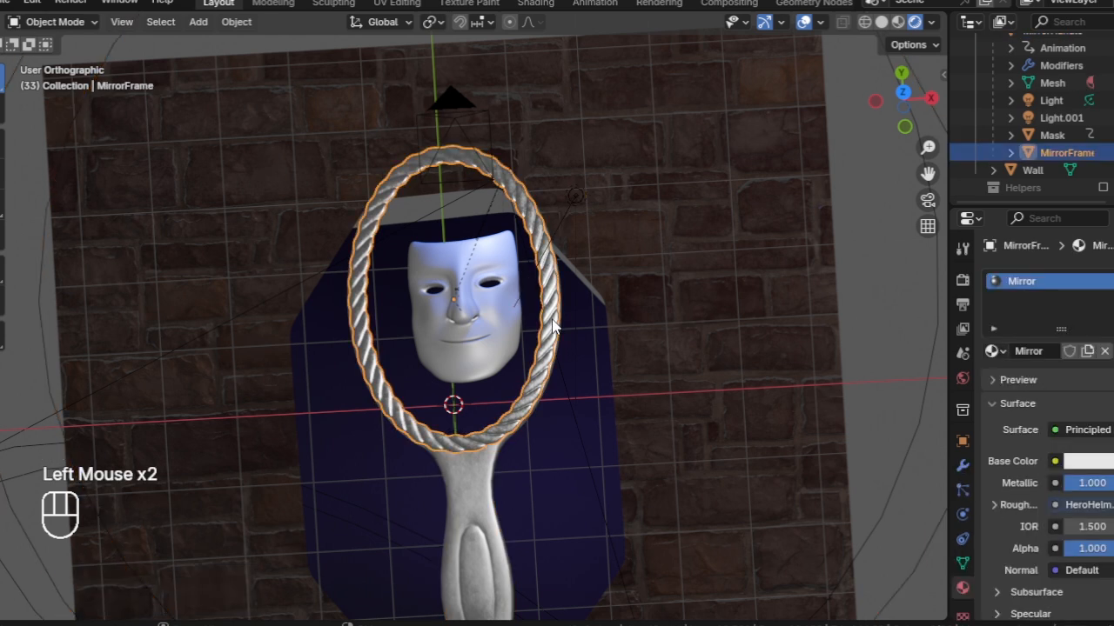
- Select the mirror handle, split the viewport horizontally, and turn the lower area into a Shader Editor
{"action": "left_click", "coordinate": [471, 514]}
{"action": "left_click_drag", "start_coordinate": [2, 619], "coordinate": [4, 342]}
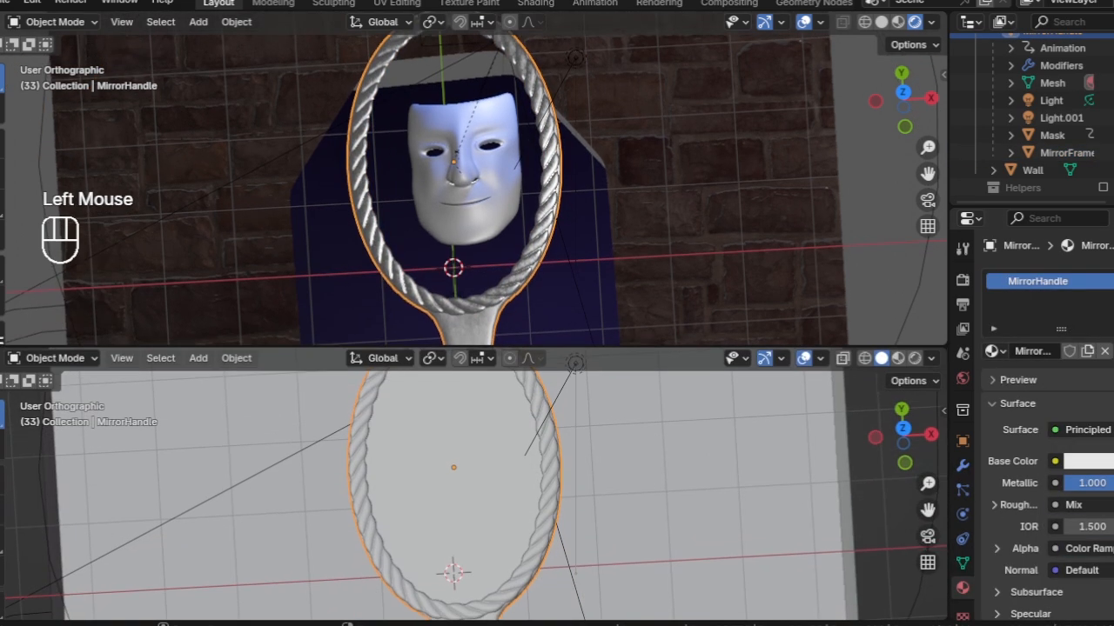
{"action": "left_click", "coordinate": [2, 355]}
{"action": "left_click", "coordinate": [32, 515]}
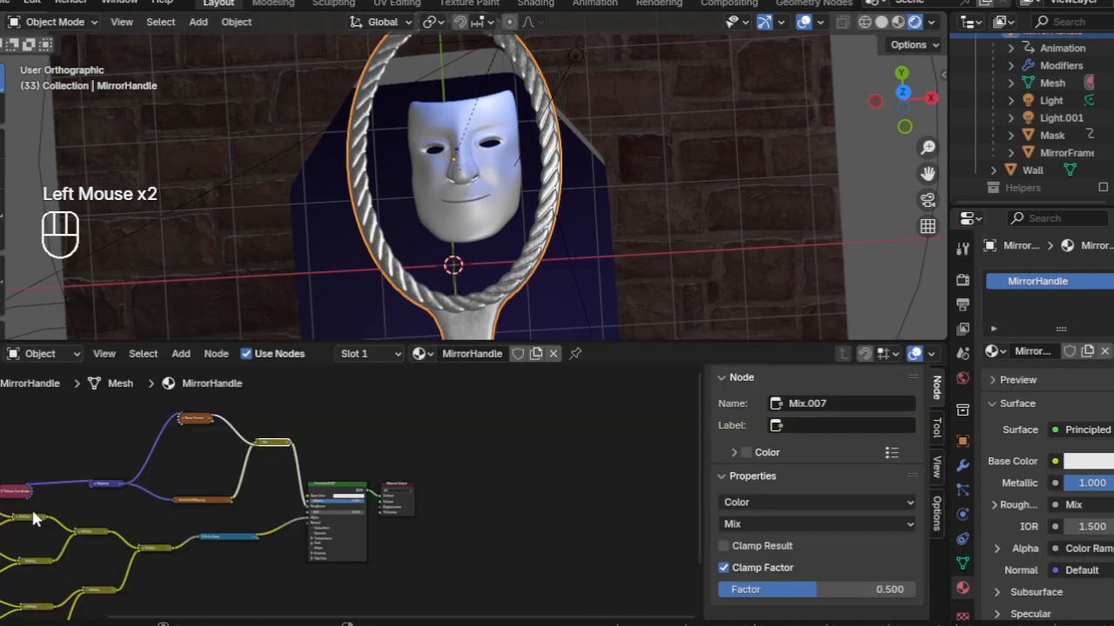
- Examine the MirrorHandle material's gradient branches and select all eight Texture Coordinate nodes to check their assigned helper objects
{"action": "left_click", "coordinate": [489, 303]}
{"action": "middle_click_drag", "start_coordinate": [333, 467], "coordinate": [530, 434]}
{"action": "left_click", "coordinate": [480, 317]}
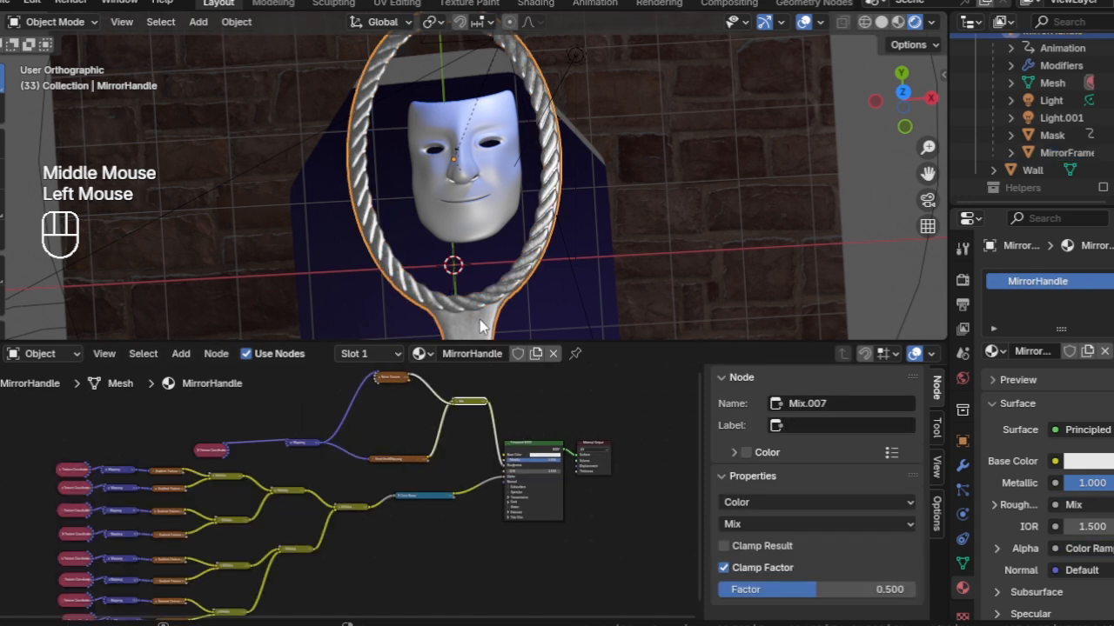
{"action": "middle_click_drag", "start_coordinate": [395, 584], "coordinate": [518, 534]}
{"action": "scroll", "coordinate": [502, 515], "scroll_direction": "up", "scroll_amount": 4}
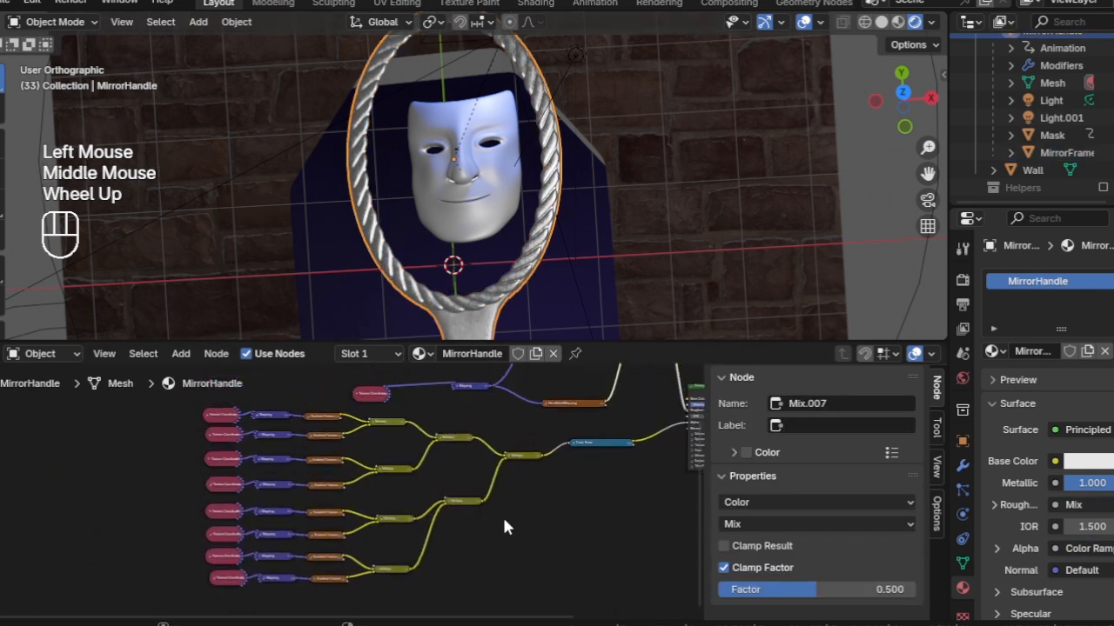
{"action": "scroll", "coordinate": [322, 466], "scroll_direction": "down", "scroll_amount": 2}
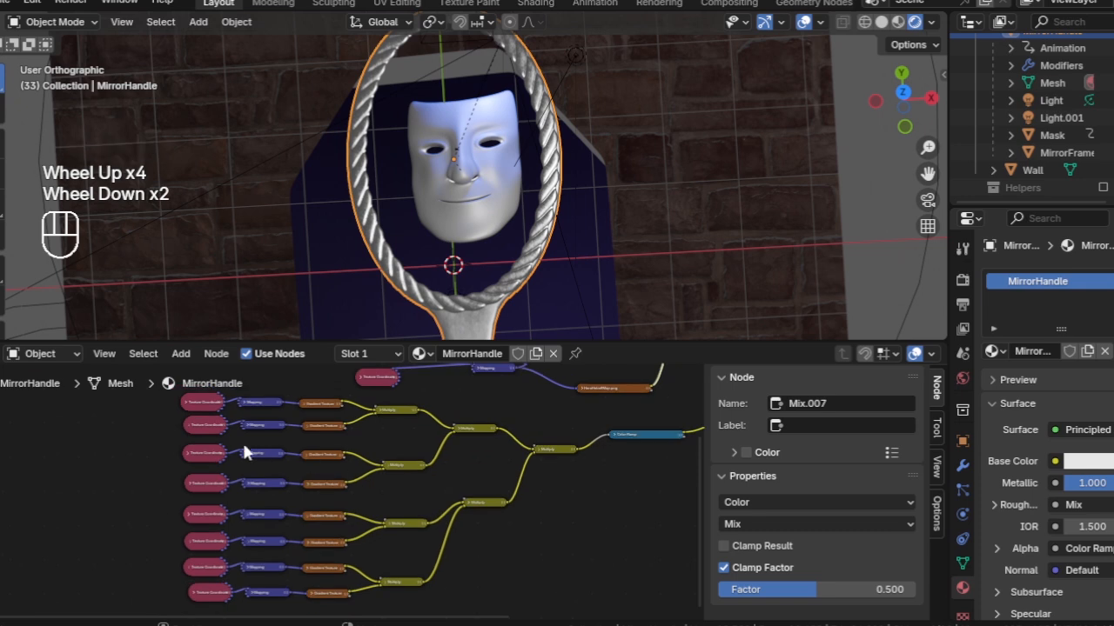
{"action": "left_click", "coordinate": [194, 402]}
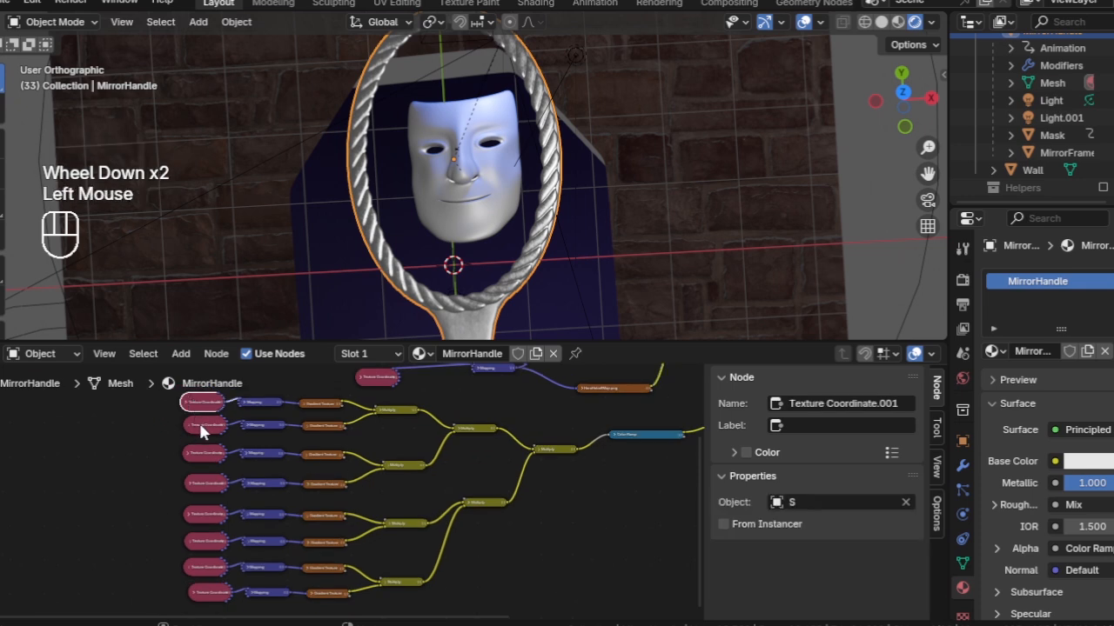
{"action": "left_click", "coordinate": [200, 428], "text": "shift"}
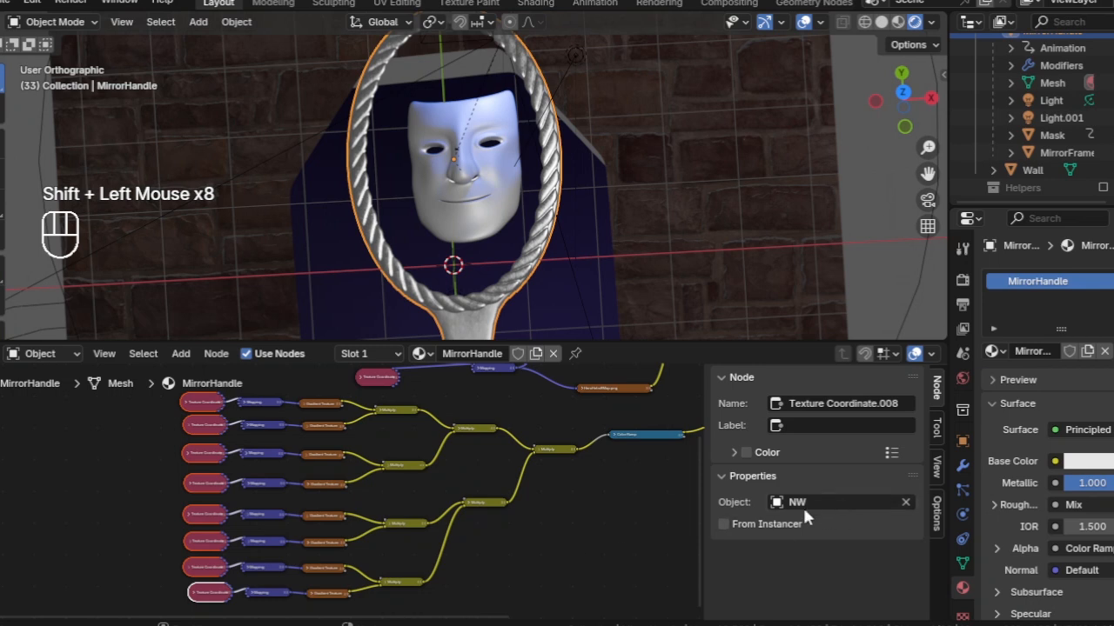
{"action": "scroll", "coordinate": [543, 499], "scroll_direction": "up", "scroll_amount": 3}
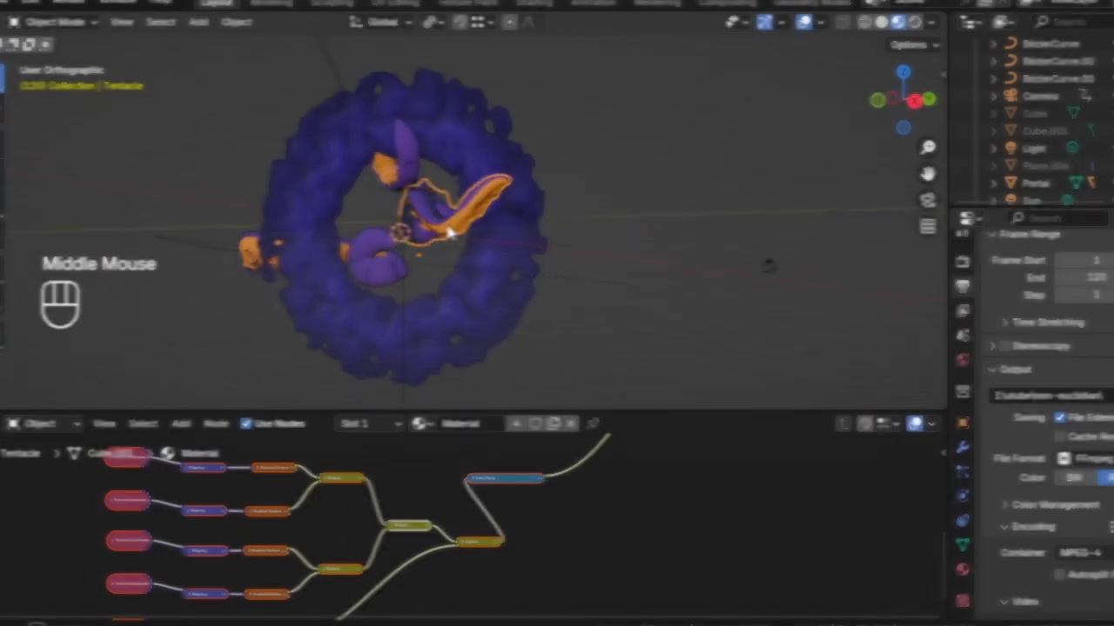
- In the portal scene, move the Tentacle about 11.6 m along its local X axis and check it from the camera view
{"action": "middle_click_drag", "start_coordinate": [539, 218], "coordinate": [597, 224]}
{"action": "key", "text": "g"}
{"action": "key", "text": "x"}
{"action": "key", "text": "x"}
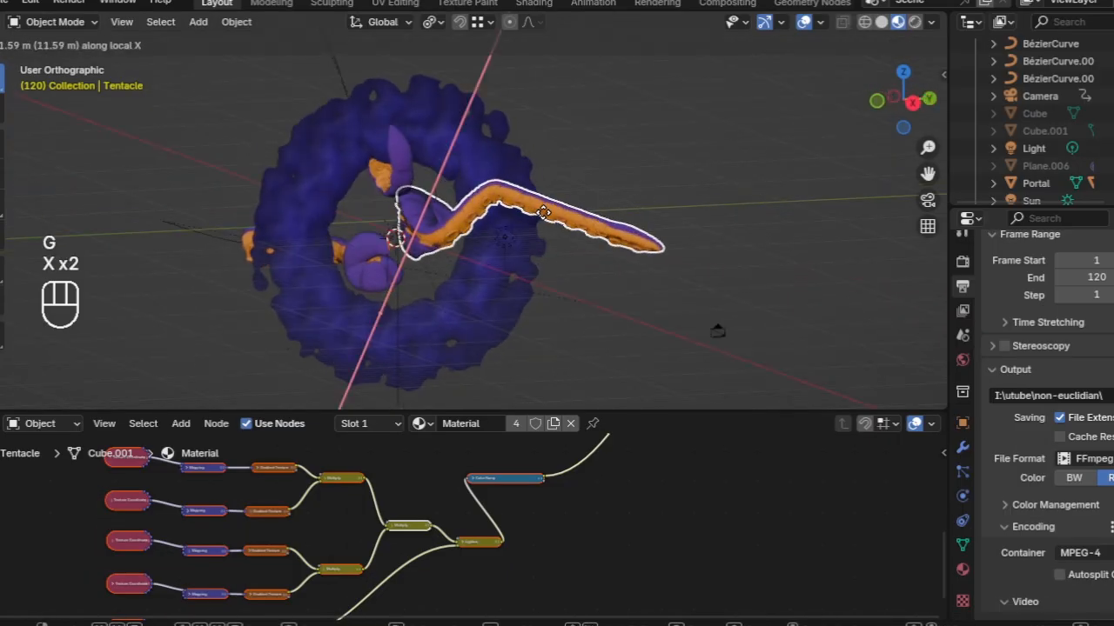
{"action": "left_click", "coordinate": [574, 391]}
{"action": "scroll", "coordinate": [574, 395], "scroll_direction": "up", "scroll_amount": 2}
{"action": "key", "text": "KP_0"}
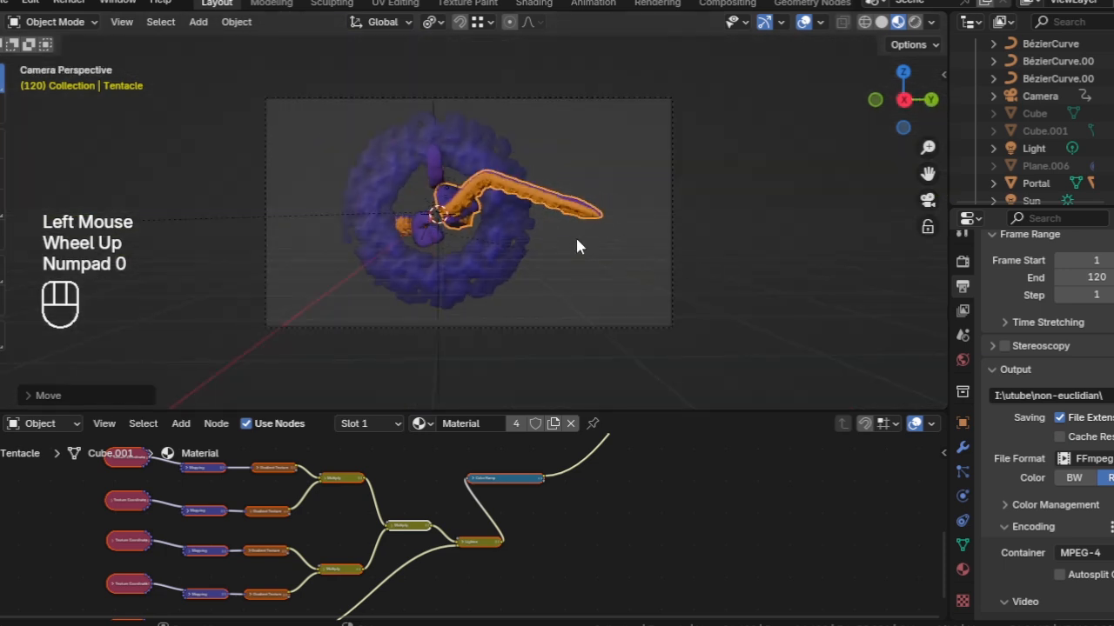
- Try linking the final Multiply node's result directly to the Color Ramp, bypassing the Lighten node
{"action": "scroll", "coordinate": [437, 548], "scroll_direction": "up", "scroll_amount": 2}
{"action": "scroll", "coordinate": [438, 548], "scroll_direction": "down", "scroll_amount": 1}
{"action": "scroll", "coordinate": [438, 548], "scroll_direction": "up", "scroll_amount": 5}
{"action": "middle_click_drag", "start_coordinate": [439, 550], "coordinate": [509, 541]}
{"action": "left_click_drag", "start_coordinate": [467, 565], "coordinate": [518, 493]}
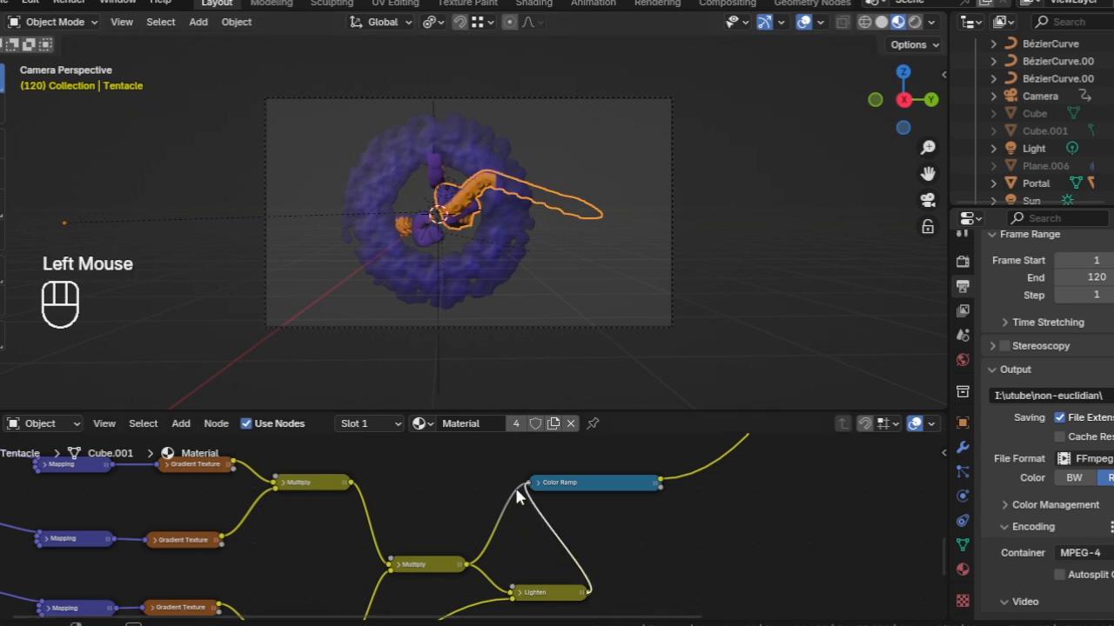
{"action": "left_click_drag", "start_coordinate": [516, 490], "coordinate": [516, 490]}
- Expand the Texture Coordinate node of the separate gradient branch, check its Object reference, and select the Portal plane
{"action": "middle_click_drag", "start_coordinate": [452, 220], "coordinate": [529, 247]}
{"action": "middle_click_drag", "start_coordinate": [458, 561], "coordinate": [550, 460]}
{"action": "middle_click_drag", "start_coordinate": [386, 522], "coordinate": [557, 582]}
{"action": "scroll", "coordinate": [435, 510], "scroll_direction": "down", "scroll_amount": 4}
{"action": "scroll", "coordinate": [557, 581], "scroll_direction": "up", "scroll_amount": 1}
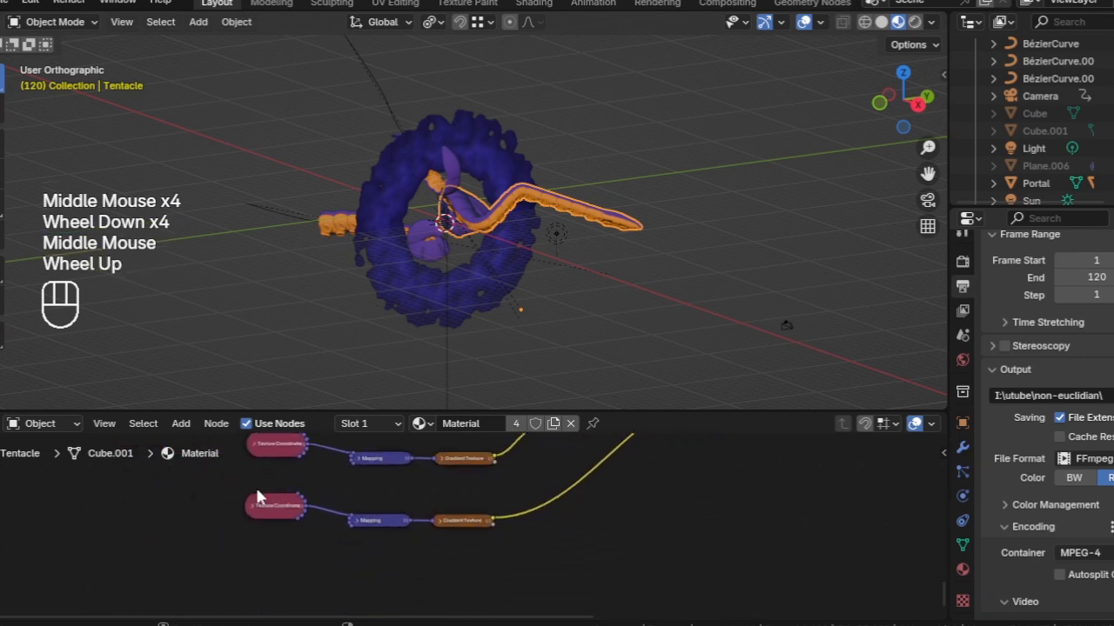
{"action": "scroll", "coordinate": [216, 528], "scroll_direction": "up", "scroll_amount": 3}
{"action": "middle_click_drag", "start_coordinate": [217, 529], "coordinate": [450, 554]}
{"action": "scroll", "coordinate": [450, 554], "scroll_direction": "up", "scroll_amount": 1}
{"action": "left_click", "coordinate": [348, 514]}
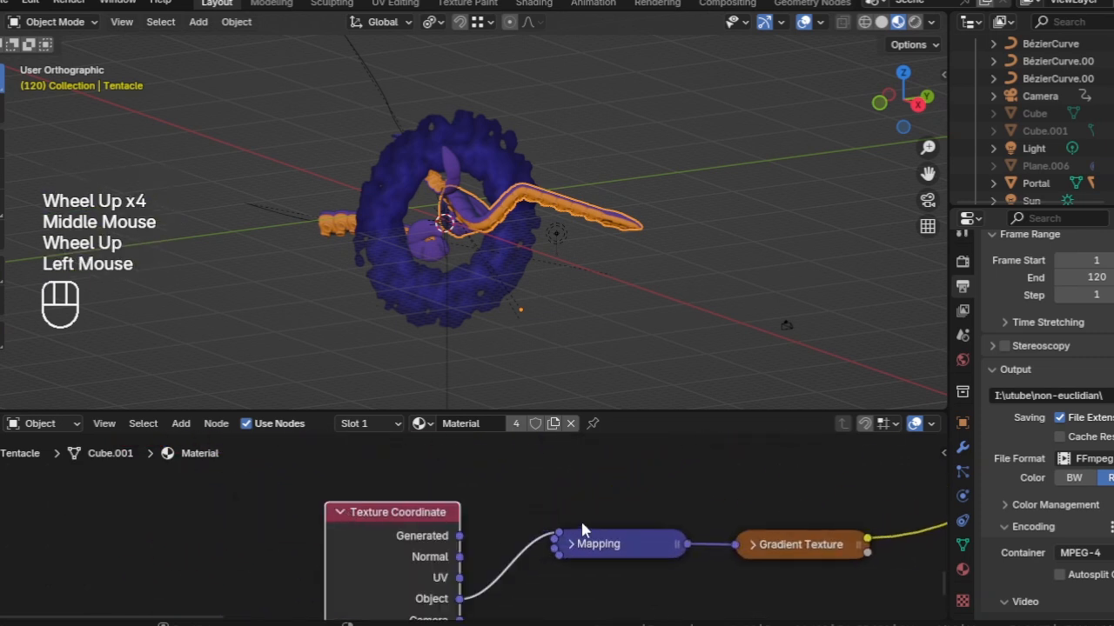
{"action": "middle_click_drag", "start_coordinate": [581, 519], "coordinate": [597, 499]}
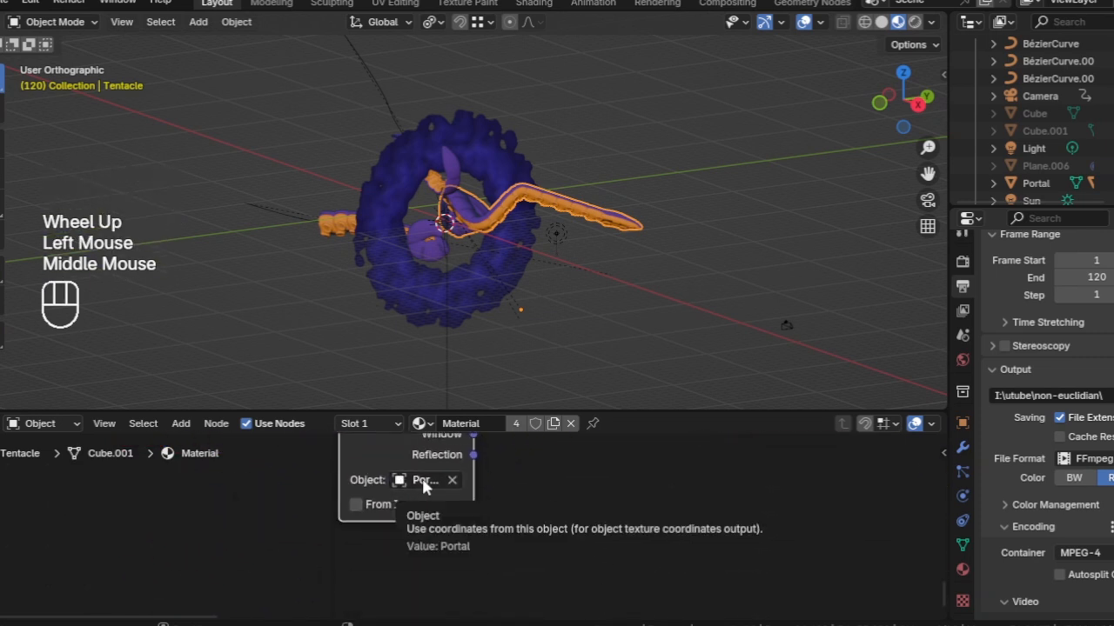
{"action": "left_click", "coordinate": [403, 297]}
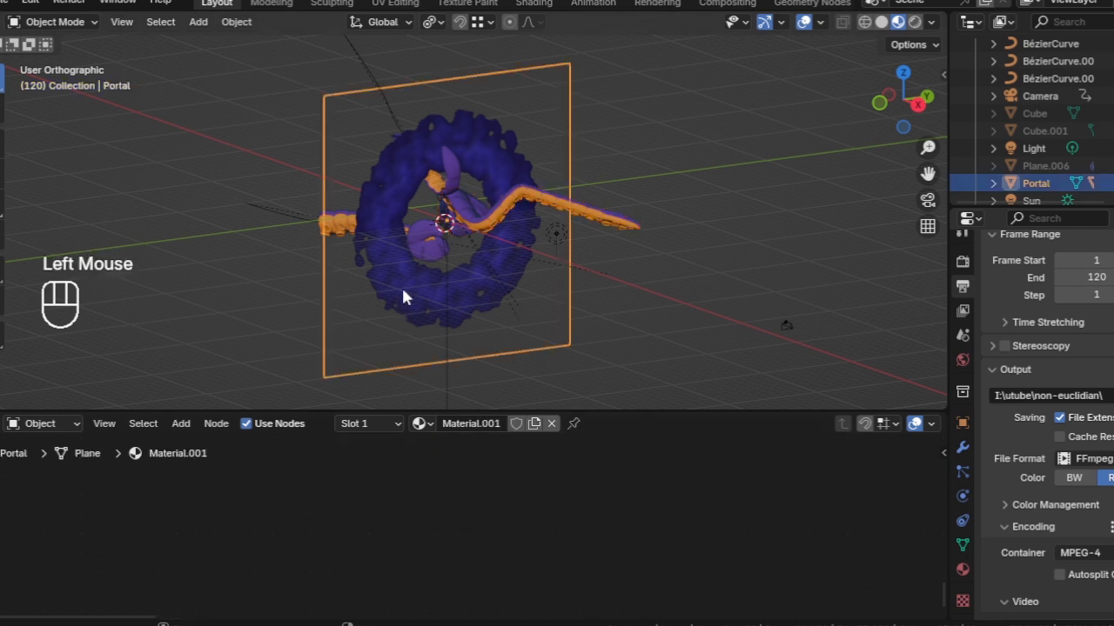
- Reselect the tentacle and expand the Lighten node in its material to examine its blend settings
{"action": "left_click", "coordinate": [622, 224]}
{"action": "middle_click_drag", "start_coordinate": [701, 438], "coordinate": [348, 585]}
{"action": "middle_click_drag", "start_coordinate": [636, 478], "coordinate": [270, 582]}
{"action": "middle_click_drag", "start_coordinate": [416, 511], "coordinate": [236, 470]}
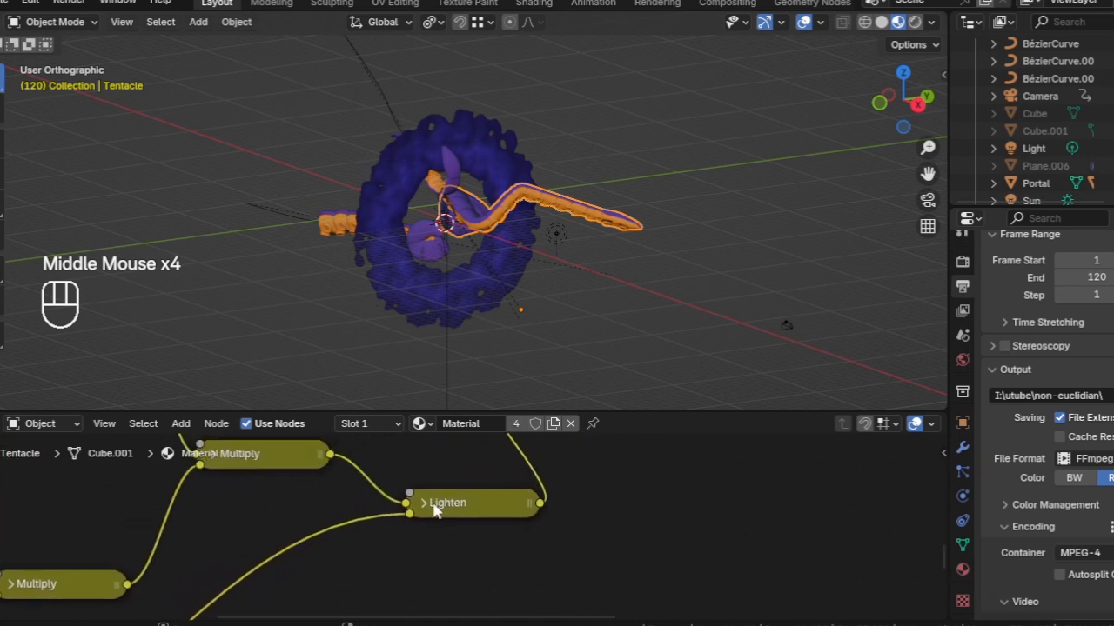
{"action": "left_click", "coordinate": [422, 504]}
{"action": "middle_click_drag", "start_coordinate": [691, 527], "coordinate": [684, 585]}
{"action": "middle_click_drag", "start_coordinate": [636, 496], "coordinate": [581, 535]}
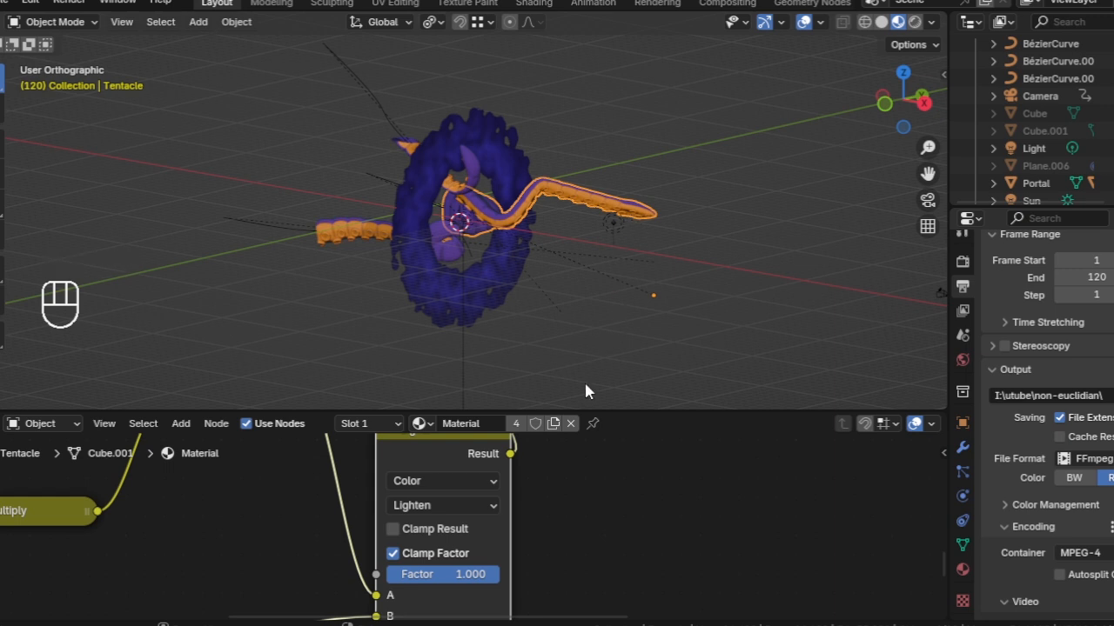
- Select the hidden Cube.001 object and make it visible in the viewport
{"action": "left_click", "coordinate": [1051, 131]}
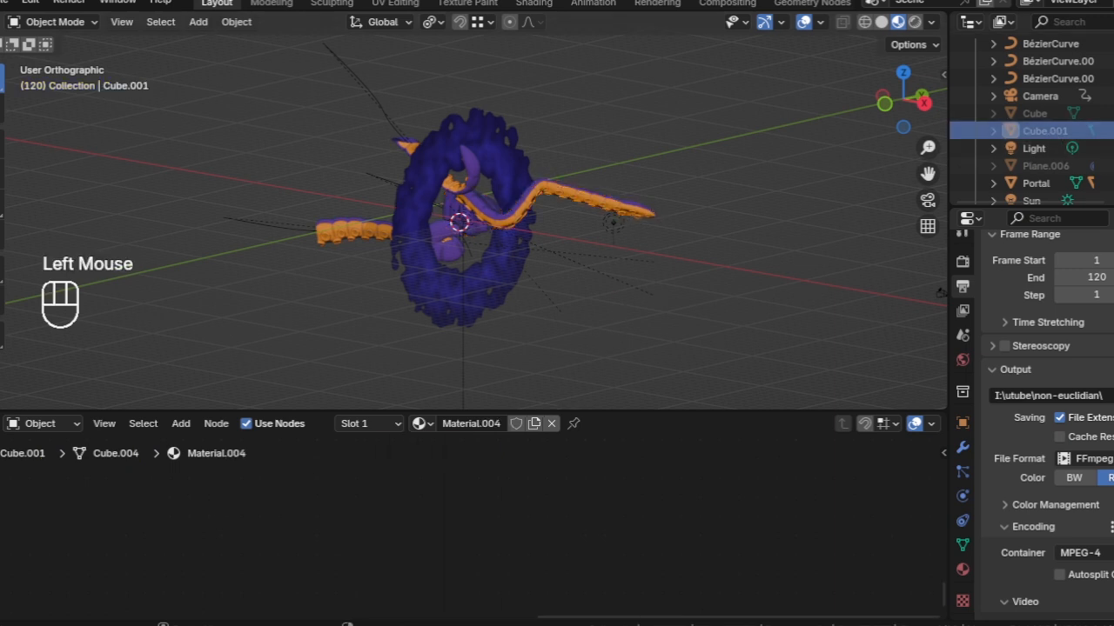
{"action": "left_click", "coordinate": [1113, 131]}
{"action": "left_click", "coordinate": [539, 115]}
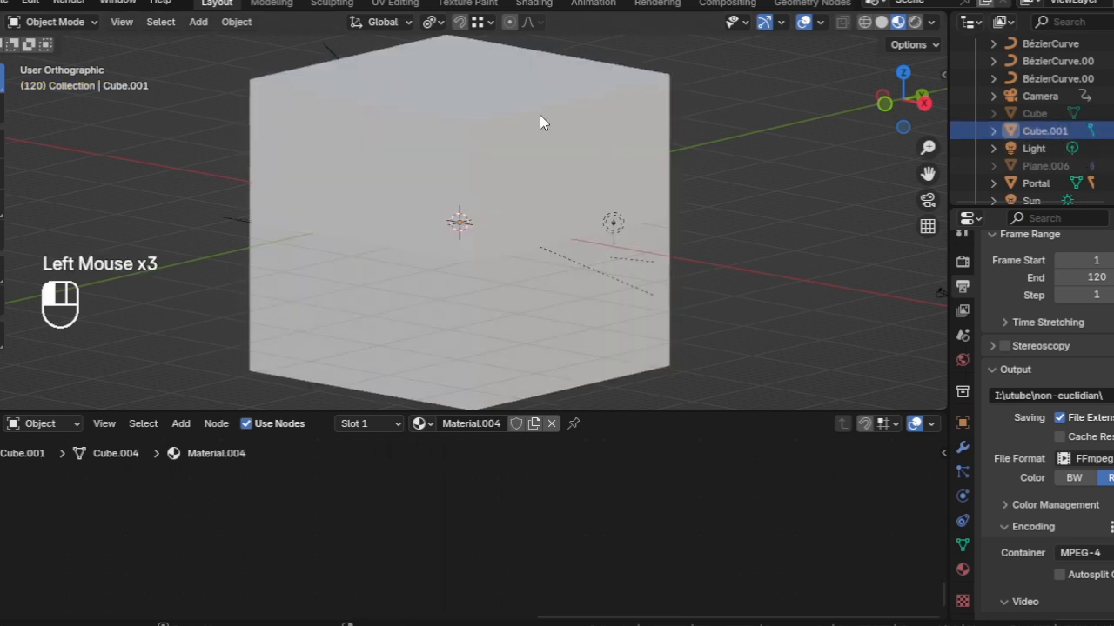
- In Cube.001's material, link the final Multiply node's result directly to the Color Ramp, bypassing the Lighten node
{"action": "scroll", "coordinate": [467, 548], "scroll_direction": "down", "scroll_amount": 12}
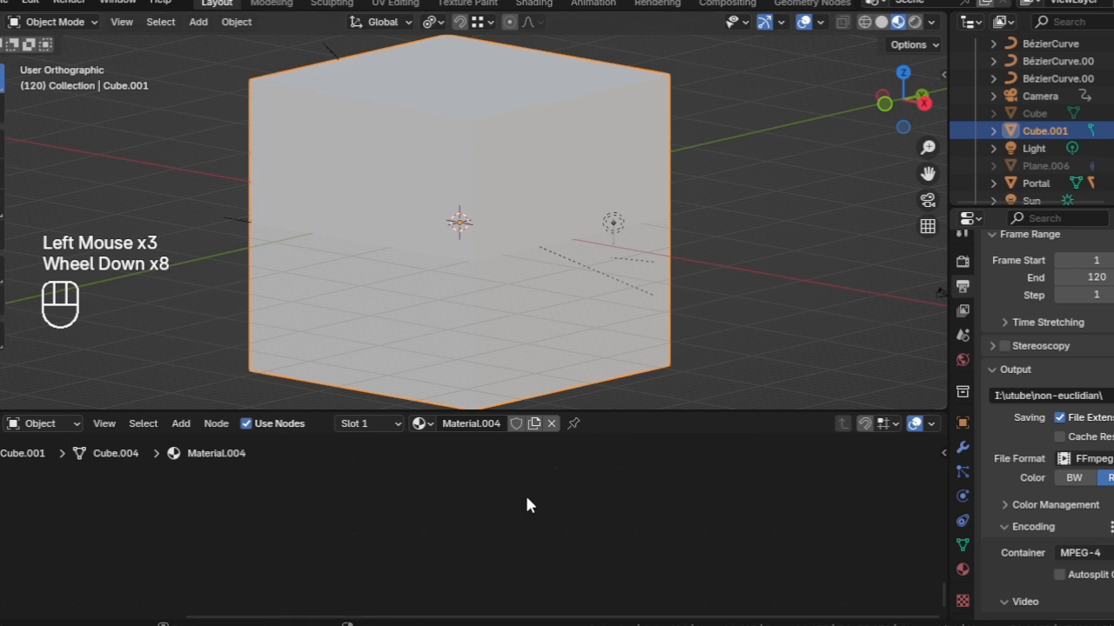
{"action": "scroll", "coordinate": [526, 504], "scroll_direction": "down", "scroll_amount": 2}
{"action": "middle_click_drag", "start_coordinate": [526, 504], "coordinate": [345, 542]}
{"action": "scroll", "coordinate": [540, 557], "scroll_direction": "up", "scroll_amount": 4}
{"action": "scroll", "coordinate": [565, 526], "scroll_direction": "up", "scroll_amount": 4}
{"action": "scroll", "coordinate": [346, 541], "scroll_direction": "down", "scroll_amount": 1}
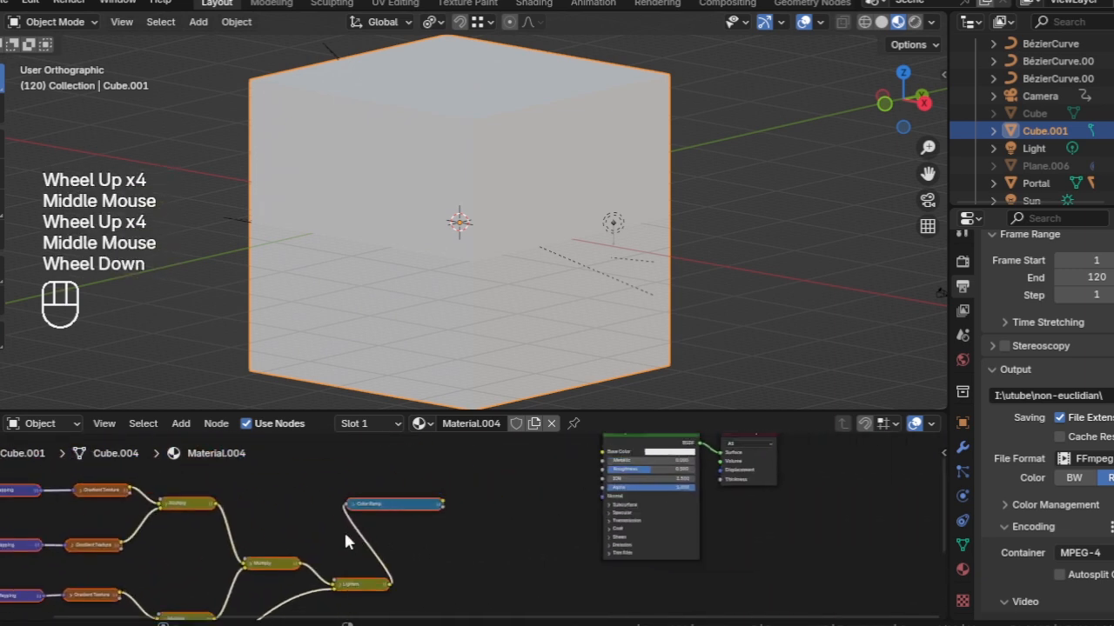
{"action": "left_click", "coordinate": [327, 515]}
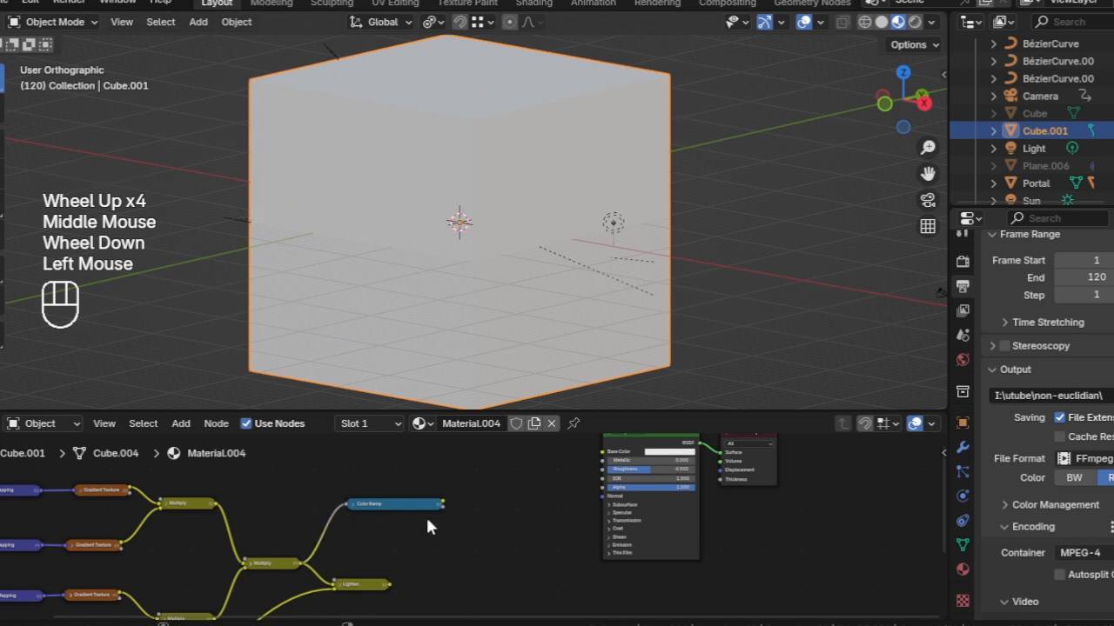
- Link the Color Ramp's color output to the Principled BSDF's Base Color and check the mask through the camera
{"action": "middle_click_drag", "start_coordinate": [426, 519], "coordinate": [335, 539]}
{"action": "scroll", "coordinate": [335, 539], "scroll_direction": "up", "scroll_amount": 3}
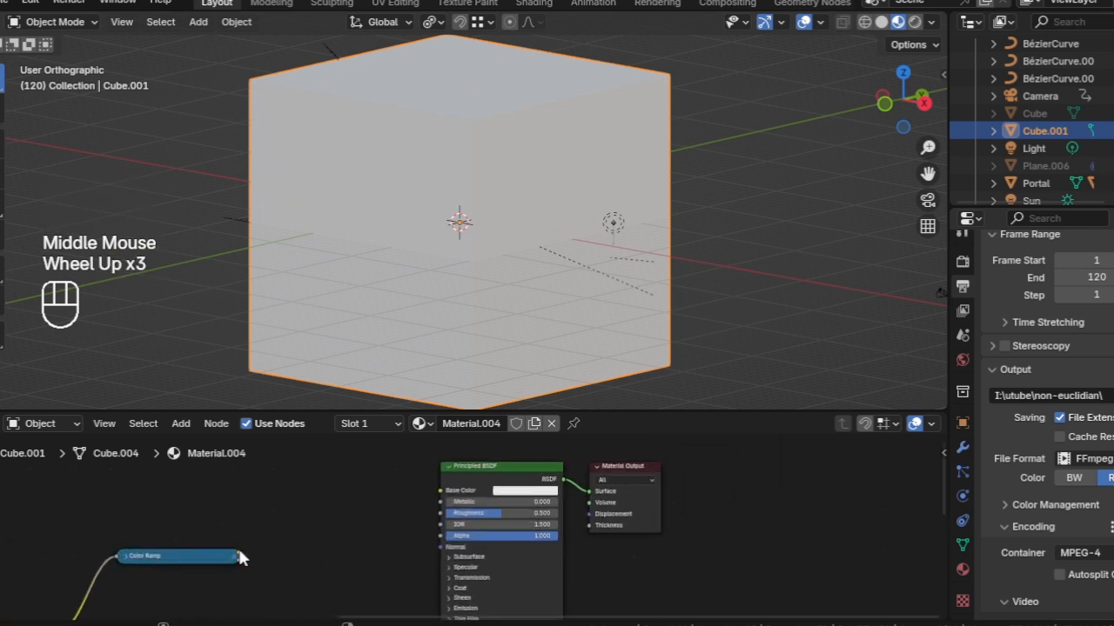
{"action": "left_click_drag", "start_coordinate": [238, 552], "coordinate": [439, 491]}
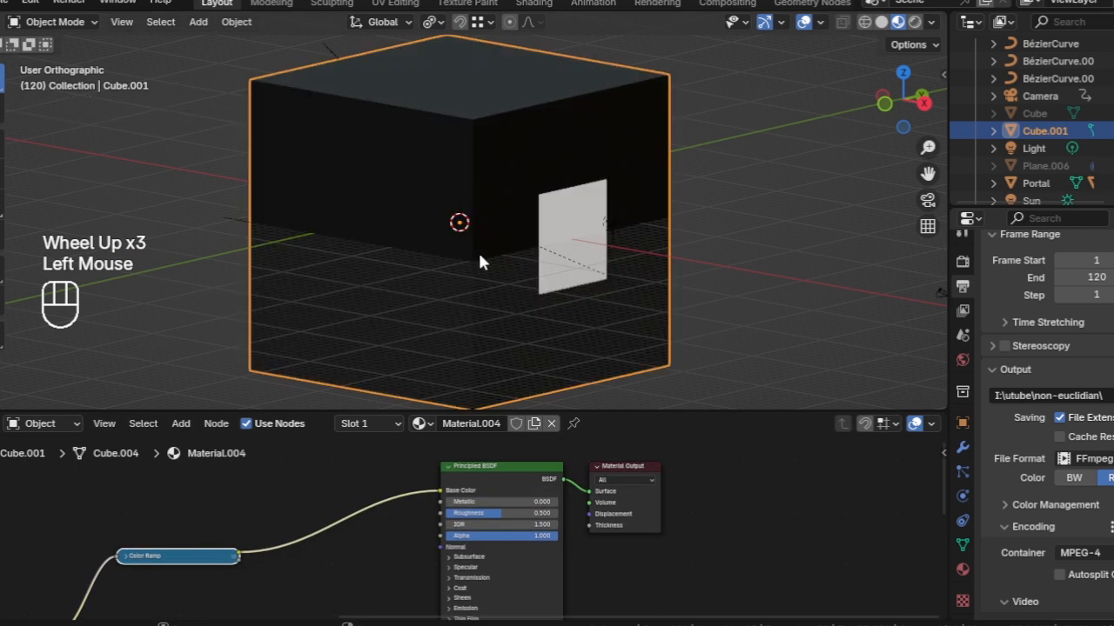
{"action": "middle_click_drag", "start_coordinate": [478, 249], "coordinate": [515, 252]}
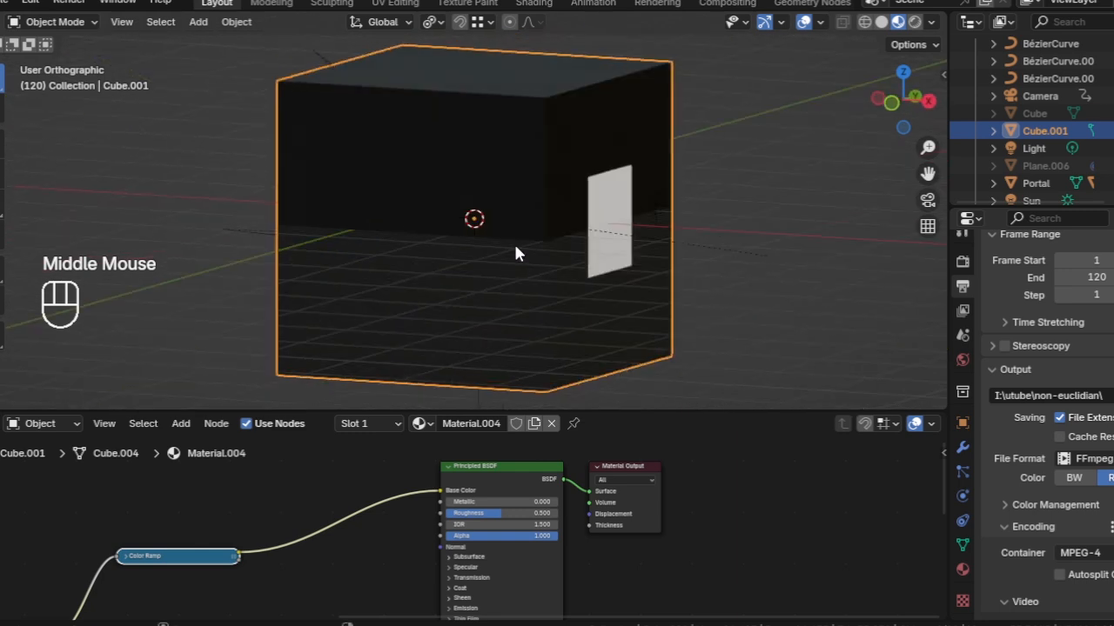
{"action": "key", "text": "KP_0"}
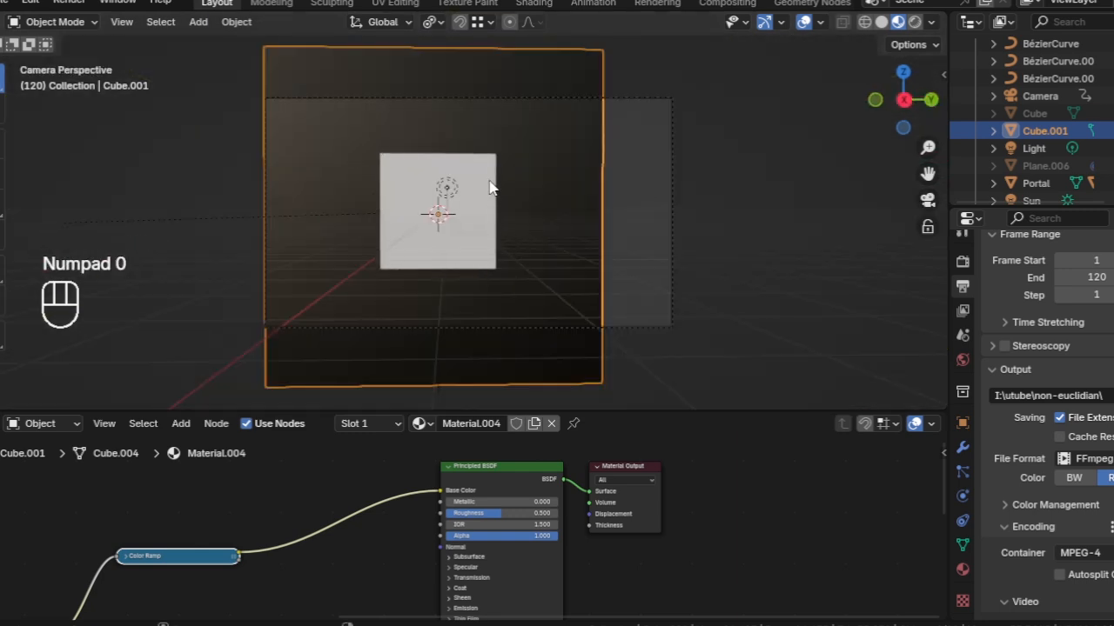
- Link the Lighten node's result back to the Color Ramp input in Cube.001's material and inspect the mask on the cube
{"action": "mouse_move", "coordinate": [417, 313]}
{"action": "middle_mouse_down"}
{"action": "mouse_move", "coordinate": [429, 269]}
{"action": "mouse_move", "coordinate": [417, 331]}
{"action": "middle_mouse_up"}
{"action": "scroll", "coordinate": [374, 561], "scroll_direction": "down", "scroll_amount": 4}
{"action": "middle_click_drag", "start_coordinate": [371, 570], "coordinate": [453, 474]}
{"action": "scroll", "coordinate": [366, 493], "scroll_direction": "up", "scroll_amount": 3}
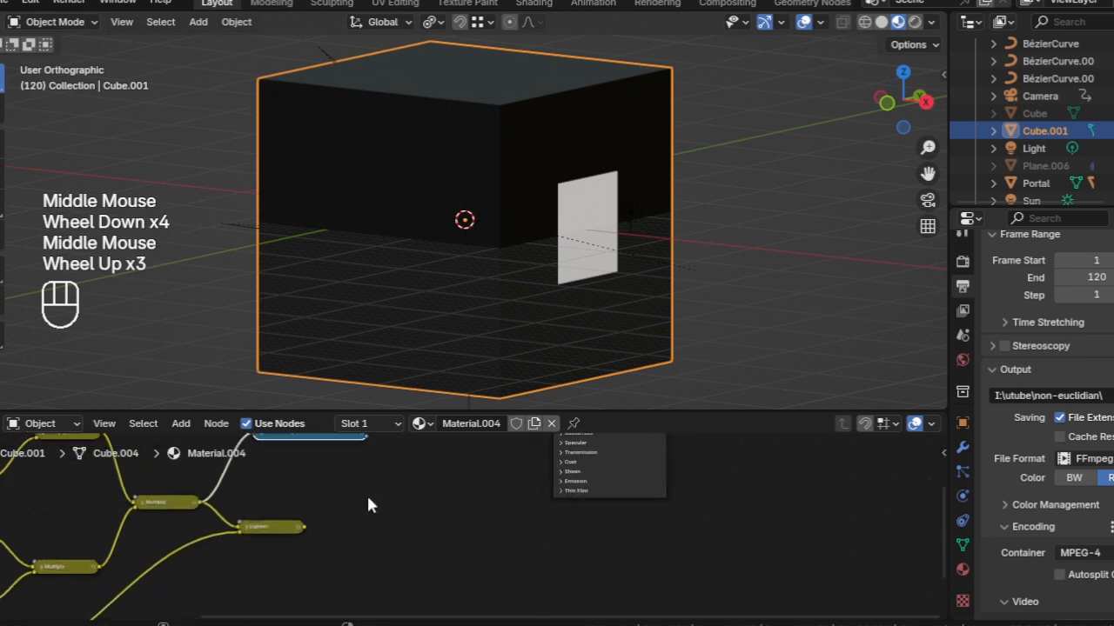
{"action": "middle_click_drag", "start_coordinate": [366, 493], "coordinate": [392, 600]}
{"action": "left_click_drag", "start_coordinate": [379, 596], "coordinate": [324, 494]}
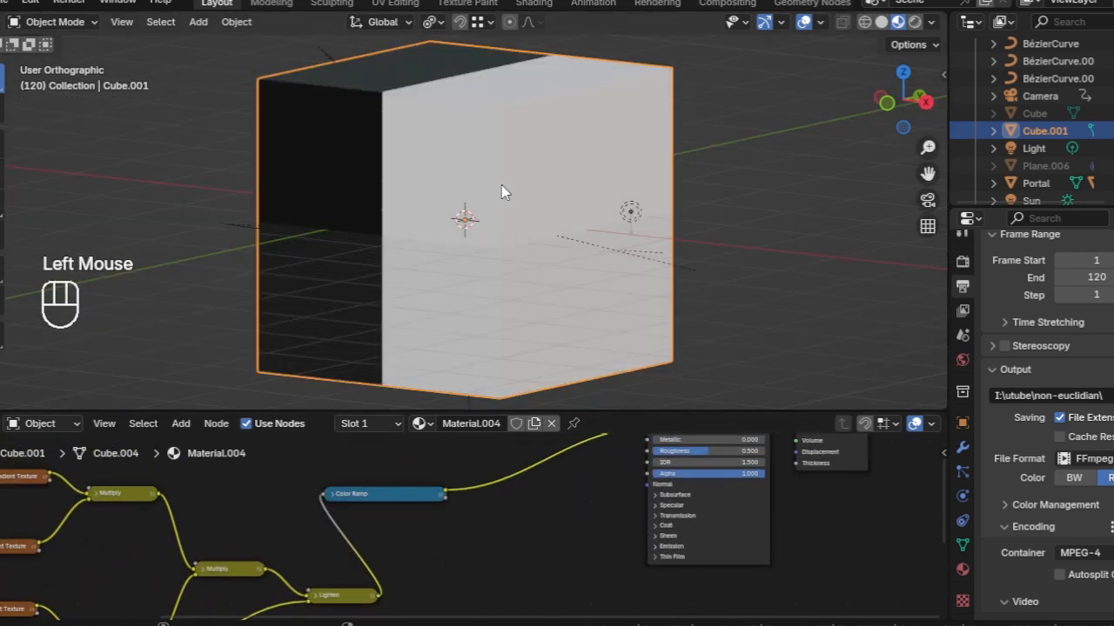
{"action": "middle_click_drag", "start_coordinate": [502, 189], "coordinate": [528, 188]}
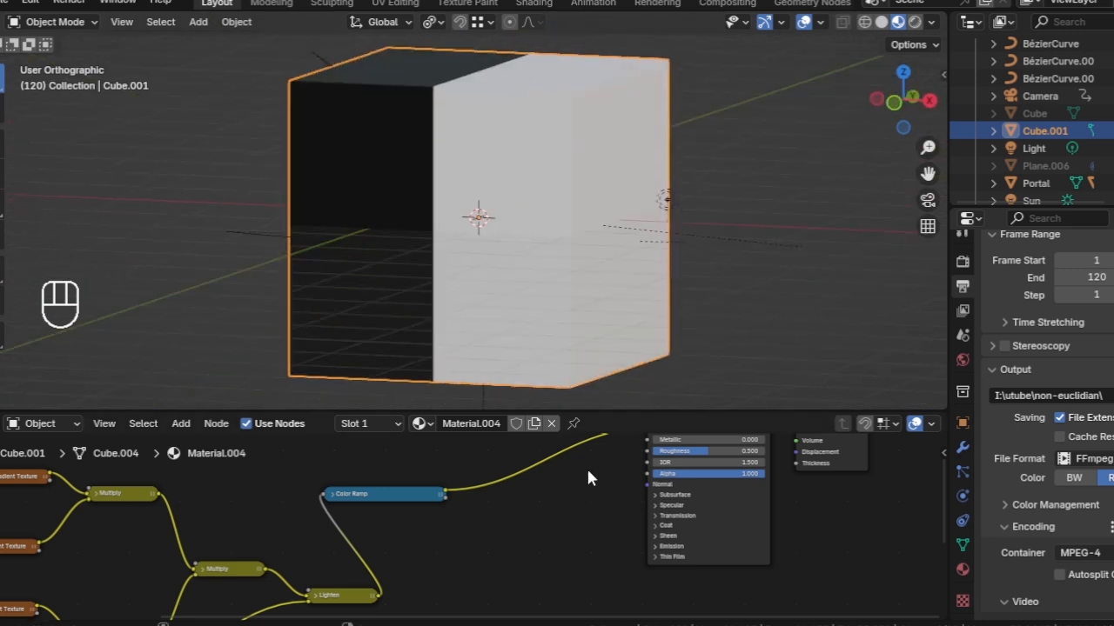
- Link the Color Ramp's color output to the Principled BSDF's Alpha as well and inspect the cube's see-through part from the side
{"action": "middle_click_drag", "start_coordinate": [586, 466], "coordinate": [462, 483]}
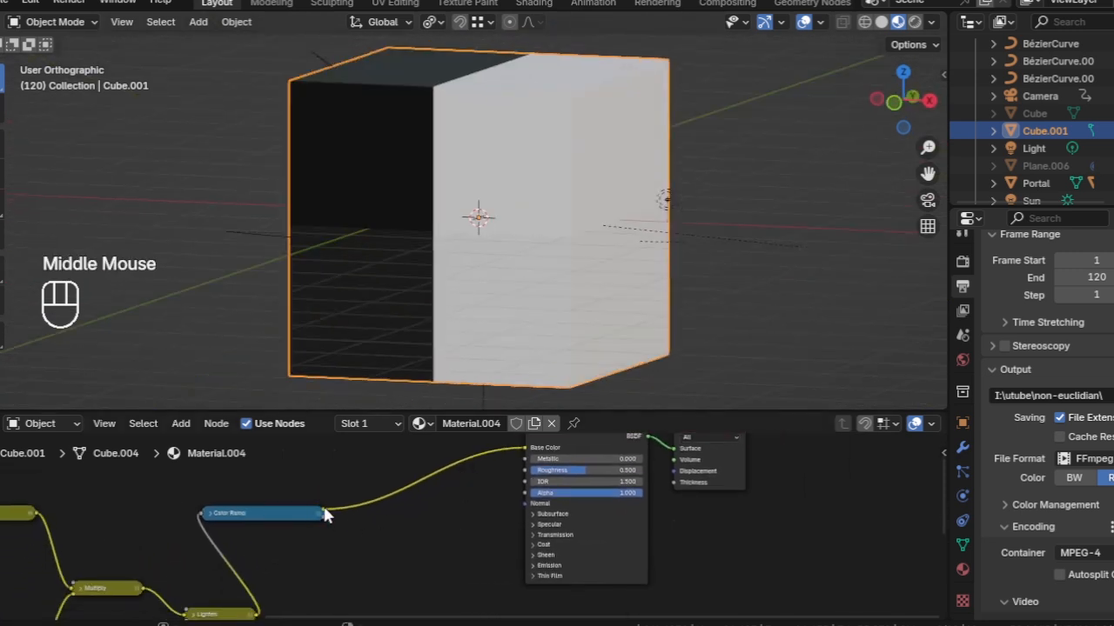
{"action": "left_click_drag", "start_coordinate": [321, 513], "coordinate": [513, 494]}
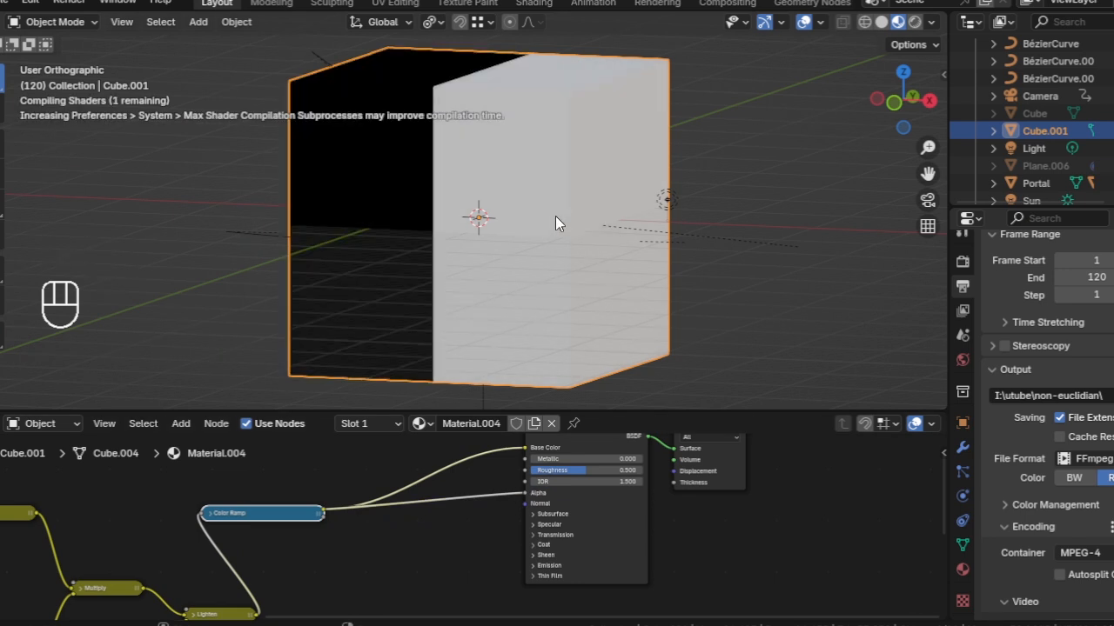
{"action": "middle_click_drag", "start_coordinate": [555, 216], "coordinate": [555, 246]}
{"action": "scroll", "coordinate": [491, 240], "scroll_direction": "down", "scroll_amount": 2}
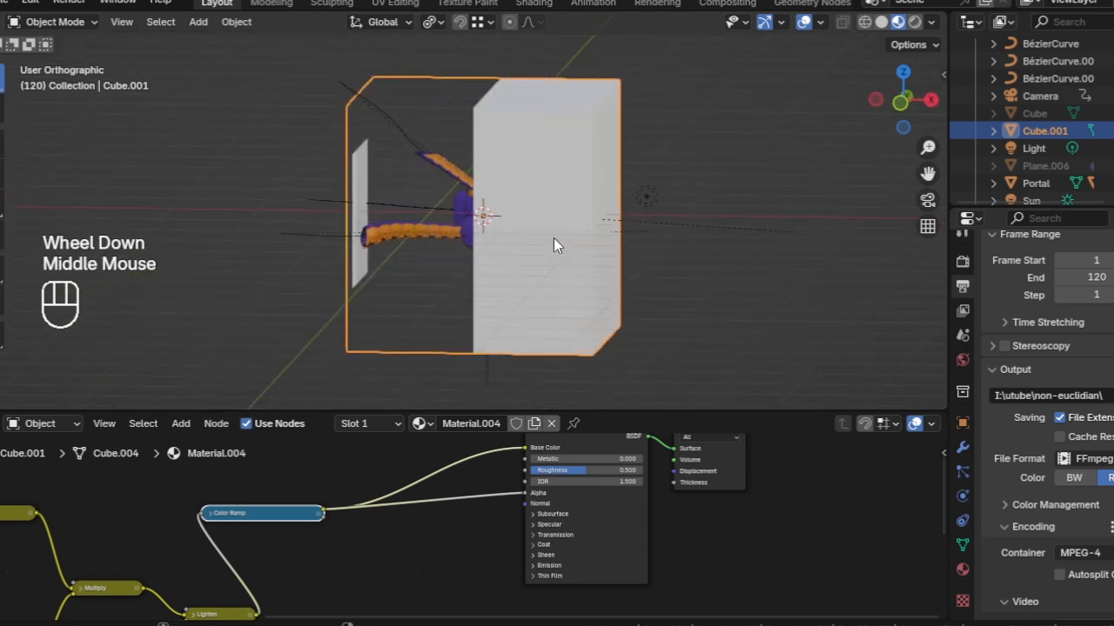